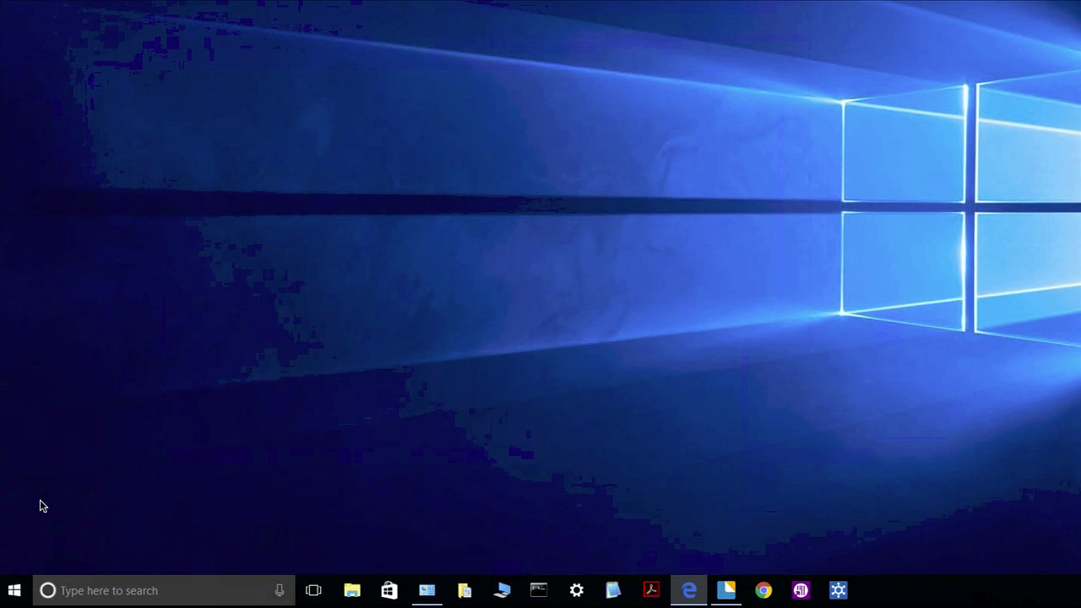
Open Windows Features through Control Panel's Programs and Features page
right_click(14, 596)
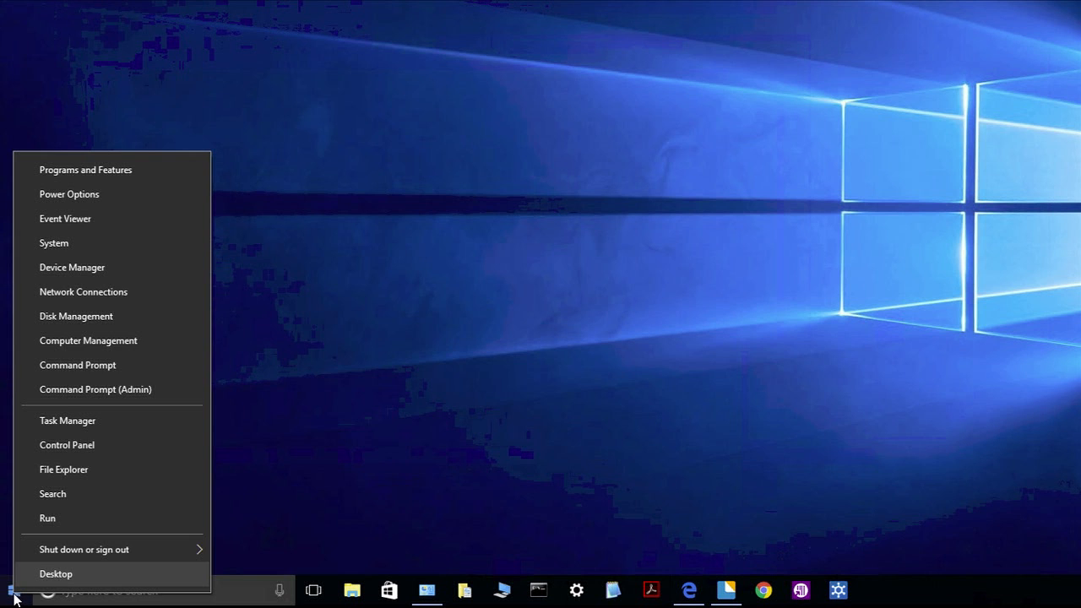
left_click(78, 445)
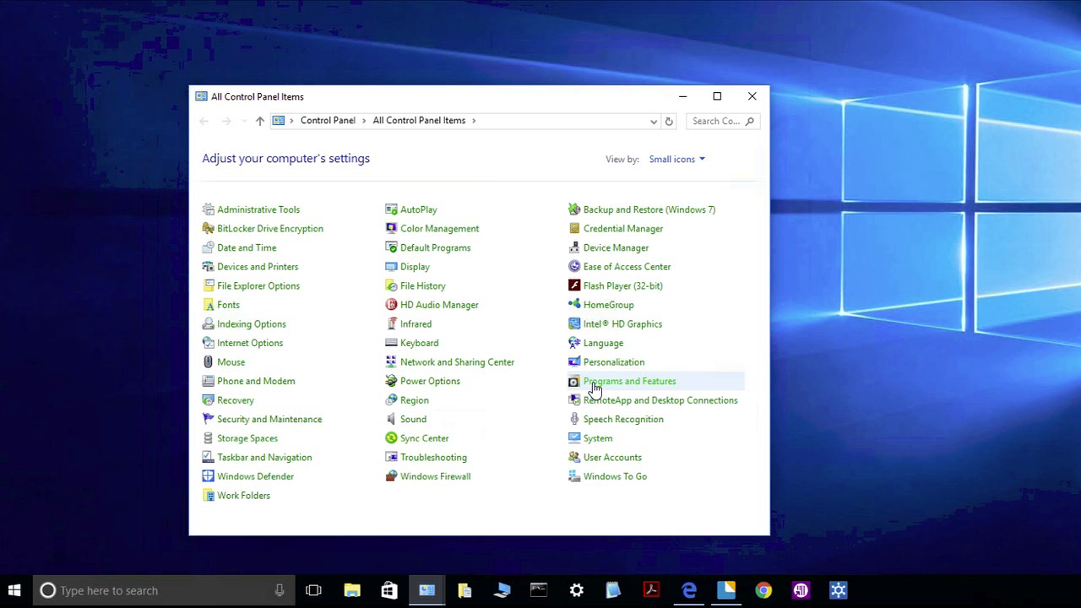
left_click(595, 384)
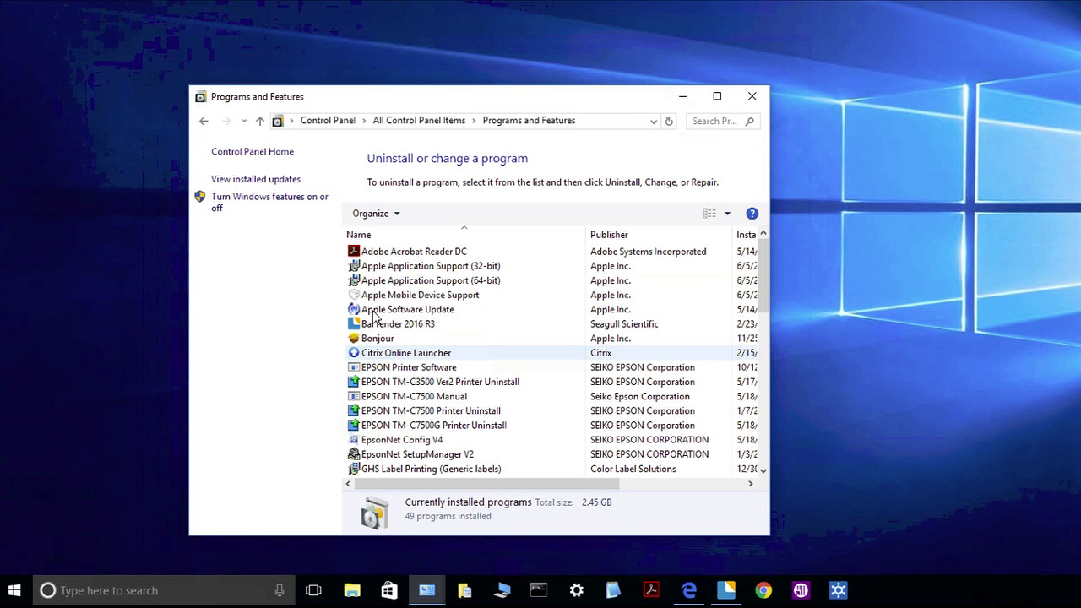
left_click(258, 202)
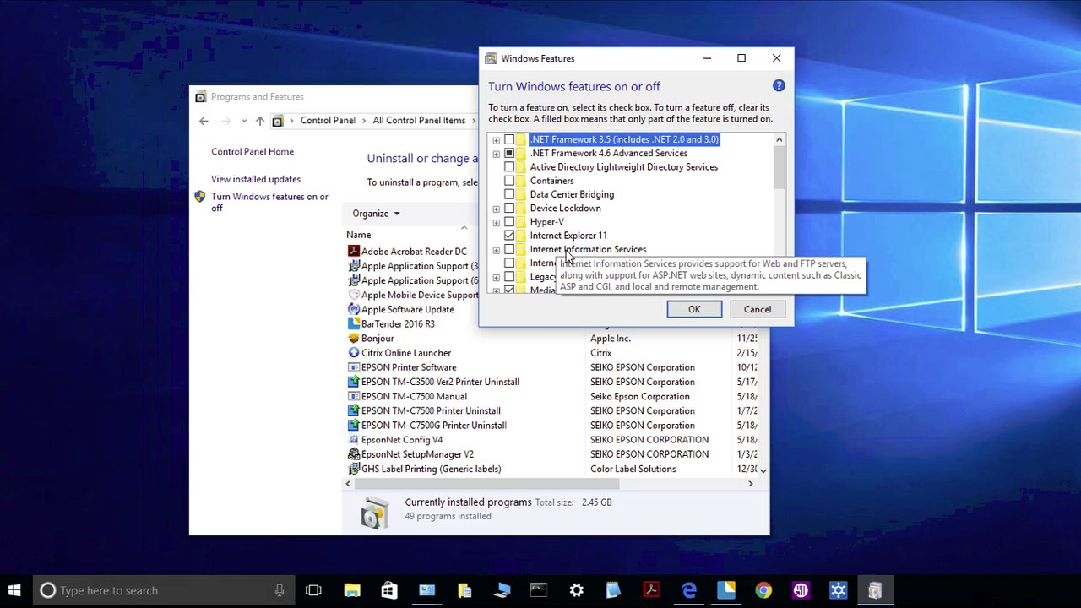
Enable Internet Information Services and apply the feature change
left_click(509, 250)
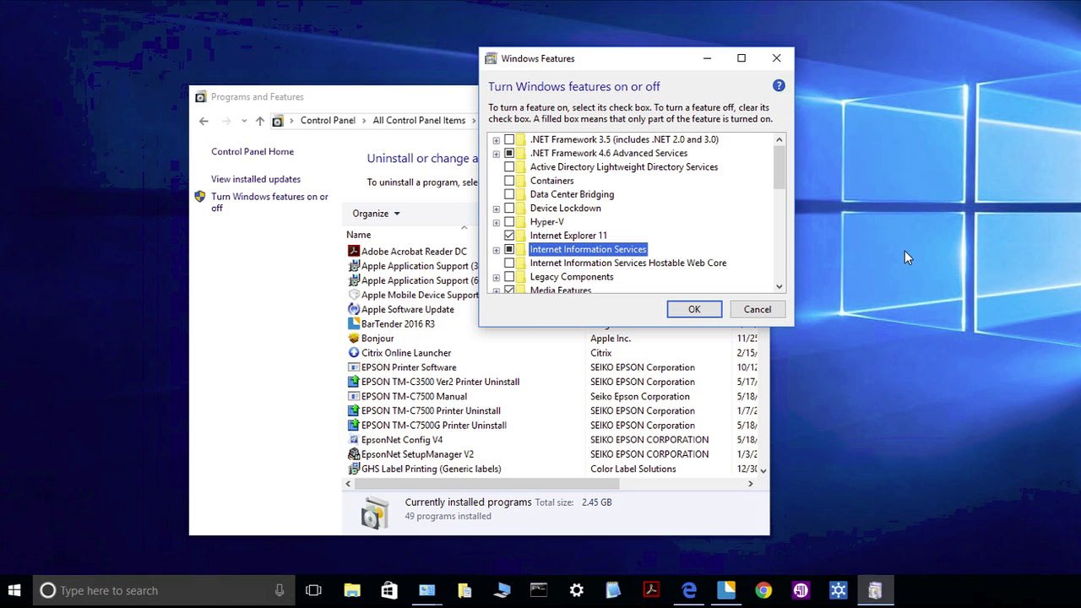
left_click(696, 310)
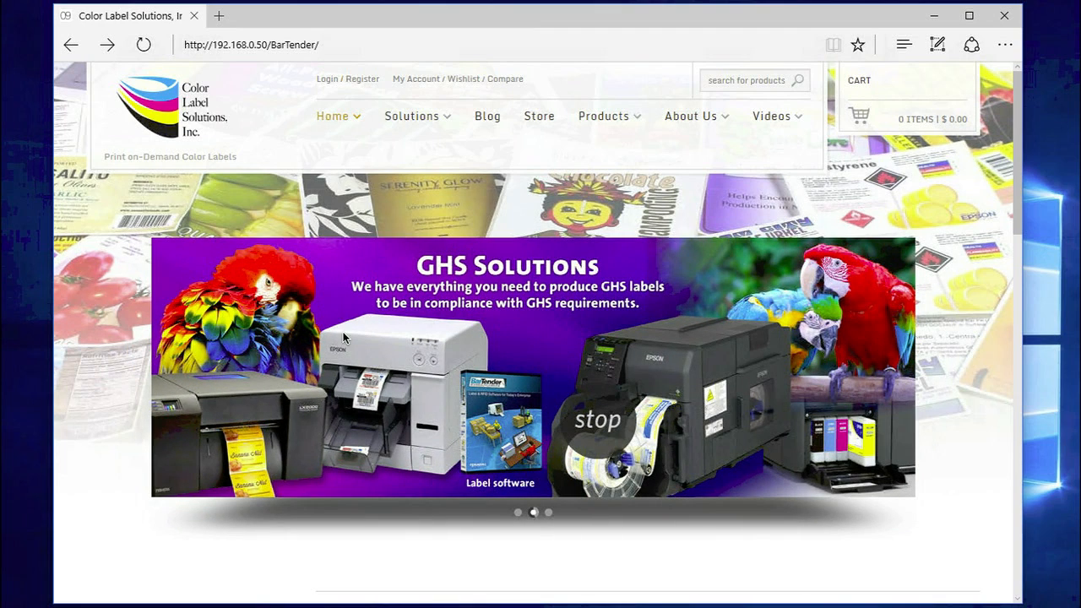
left_click(378, 45)
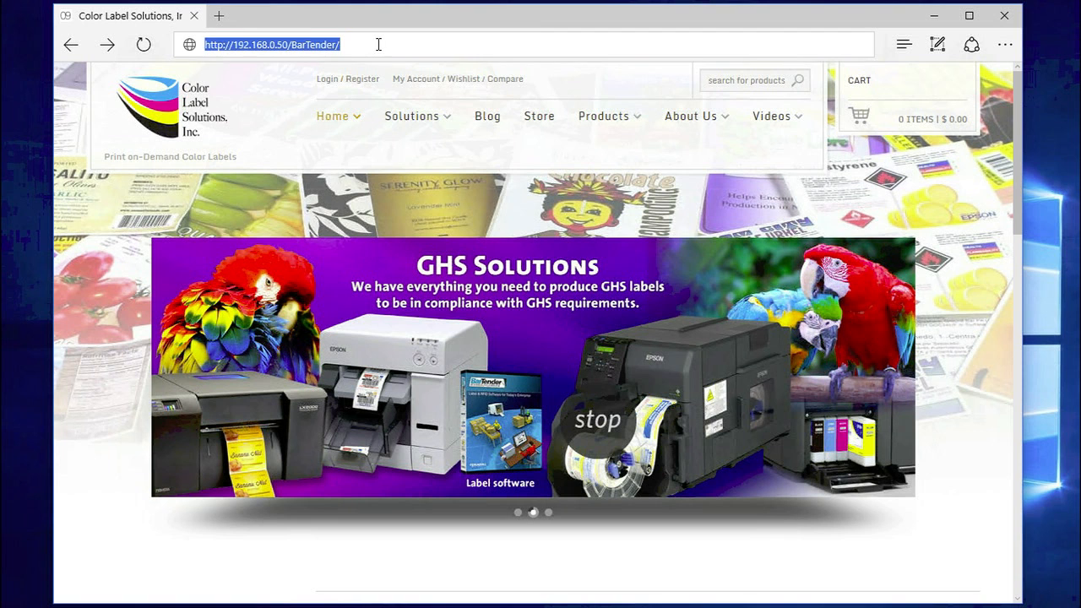
type("http://192.168.0.50/BarTender/")
key("Return")
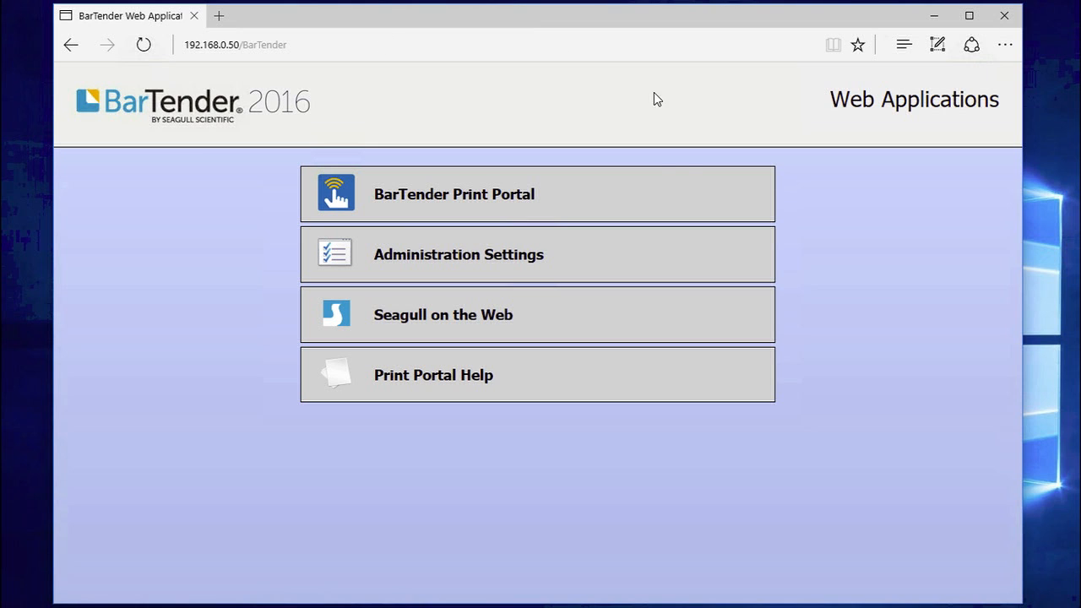
Open the MSDS label in Print Portal and select the TM-C3500(Network) printer
left_click(629, 188)
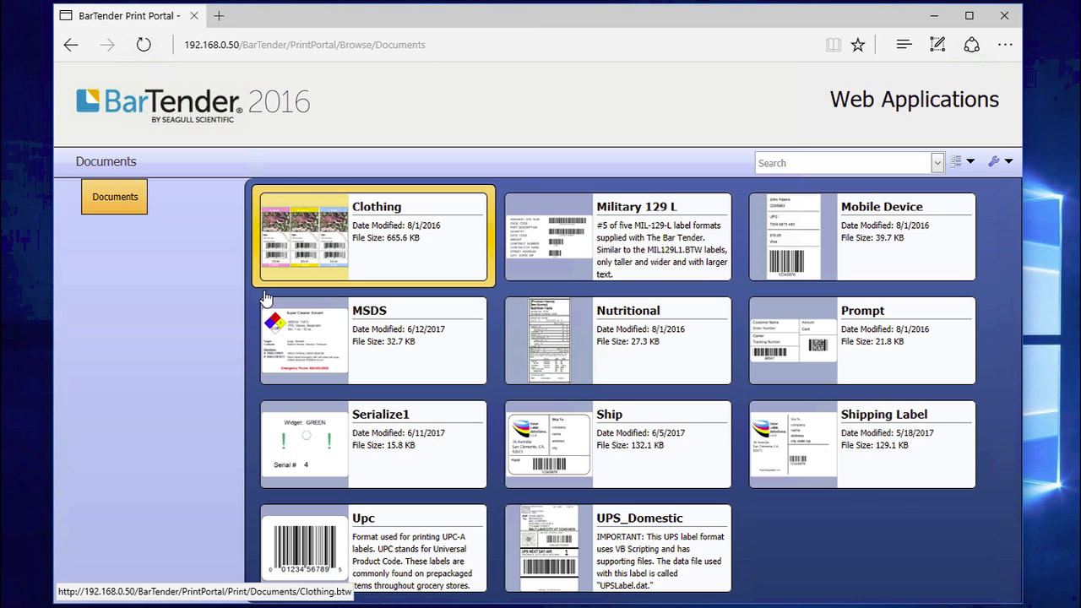
left_click(389, 336)
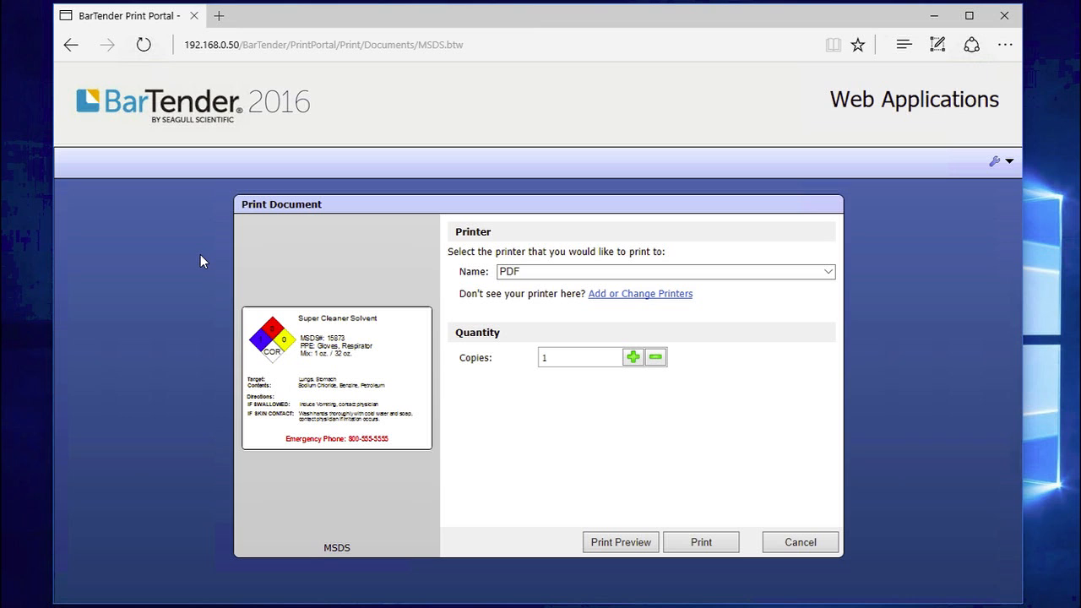
left_click(617, 272)
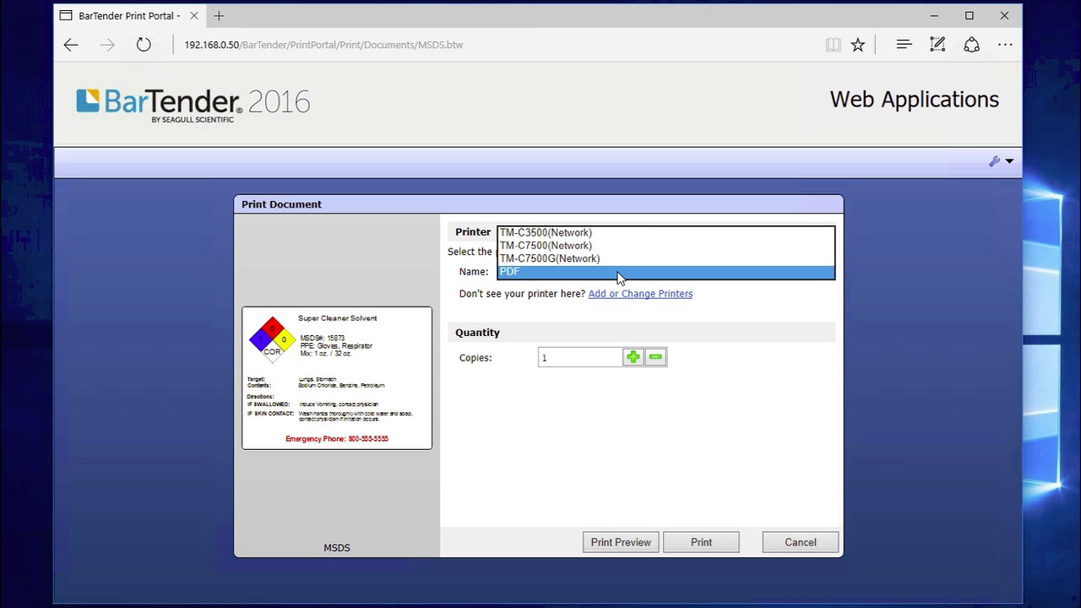
left_click(605, 240)
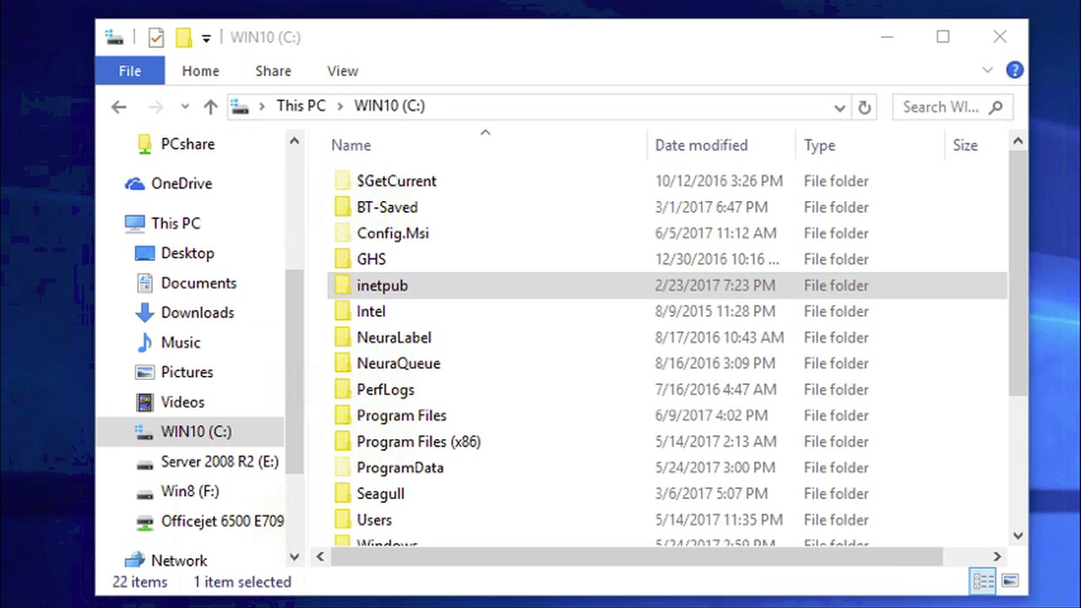
Navigate File Explorer to C:\inetpub\wwwroot\BarTender\Documents
left_click_drag(821, 225, 1080, 196)
left_click(351, 288)
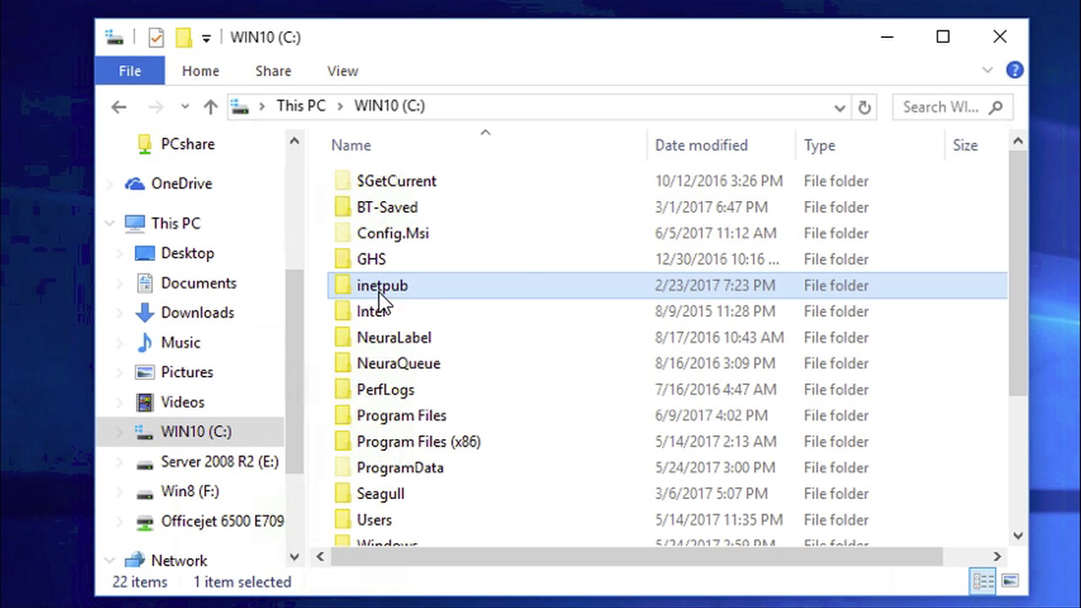
mouse_move(406, 302)
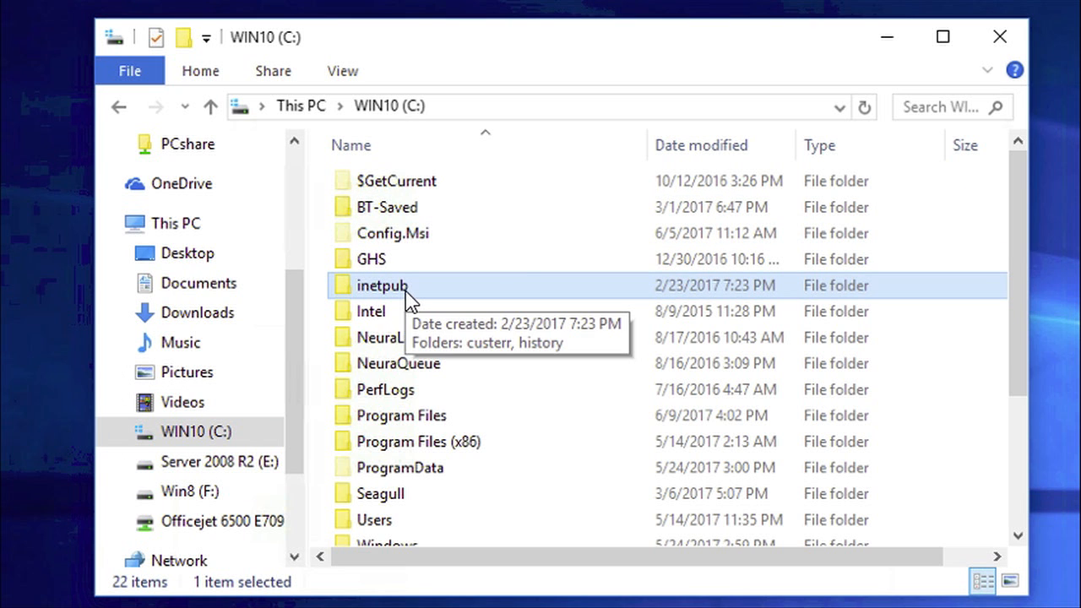
double_click(345, 288)
mouse_move(368, 306)
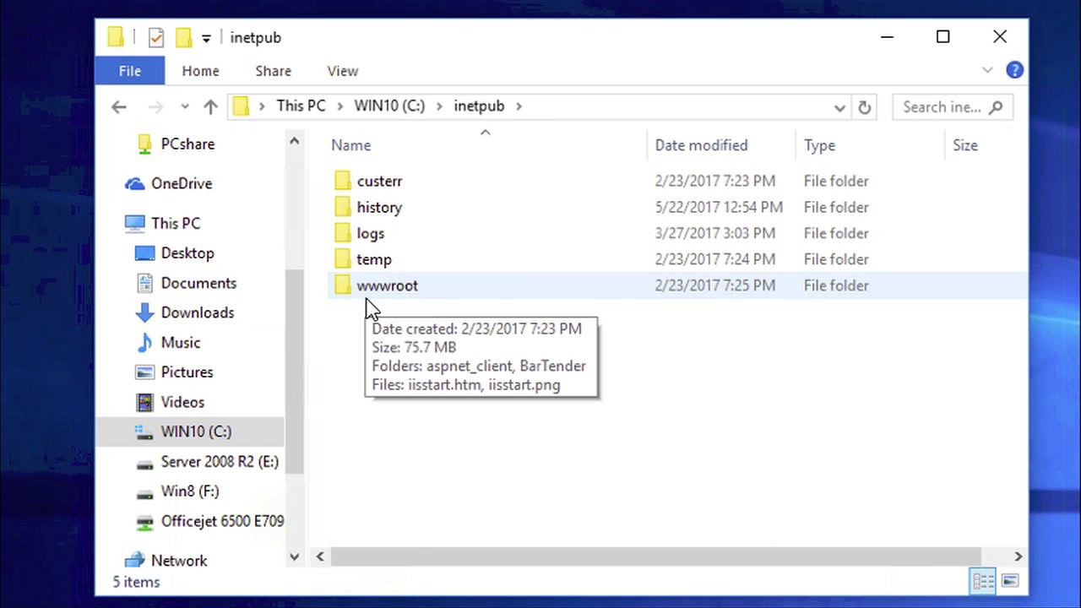
double_click(345, 287)
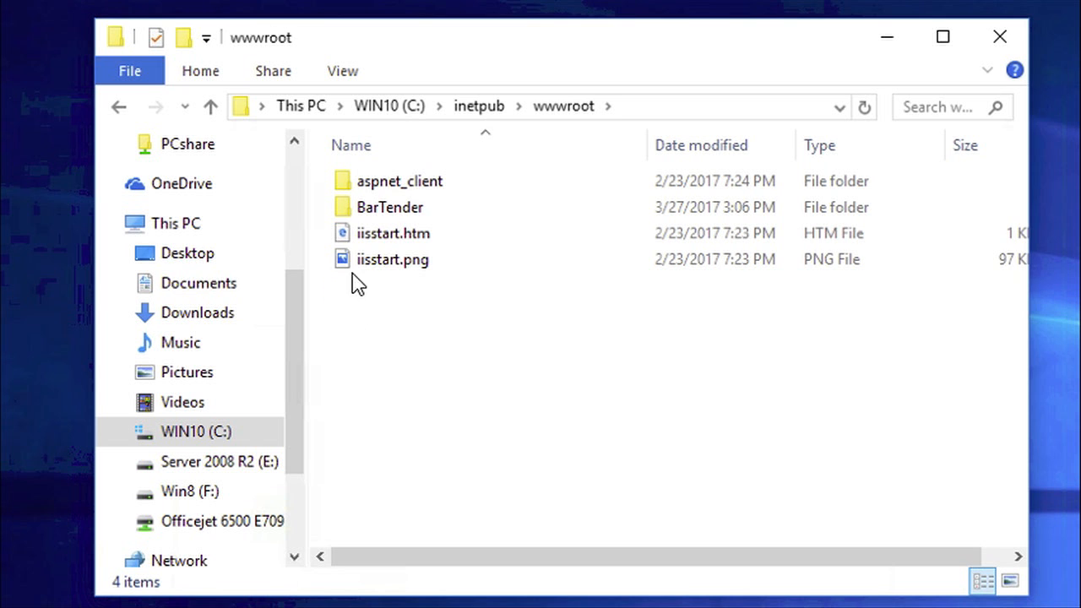
double_click(344, 212)
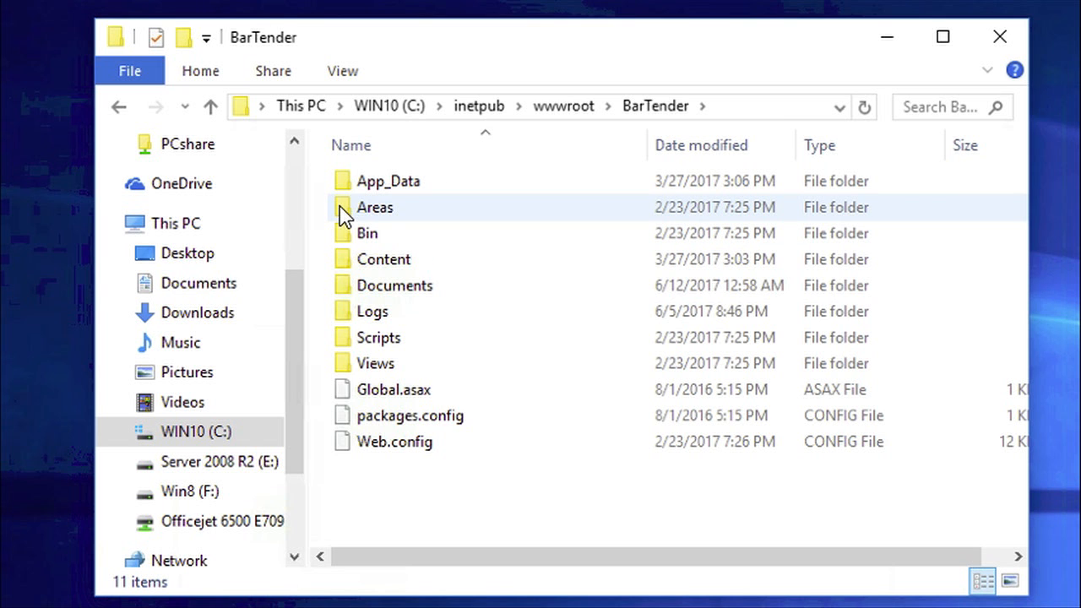
double_click(345, 287)
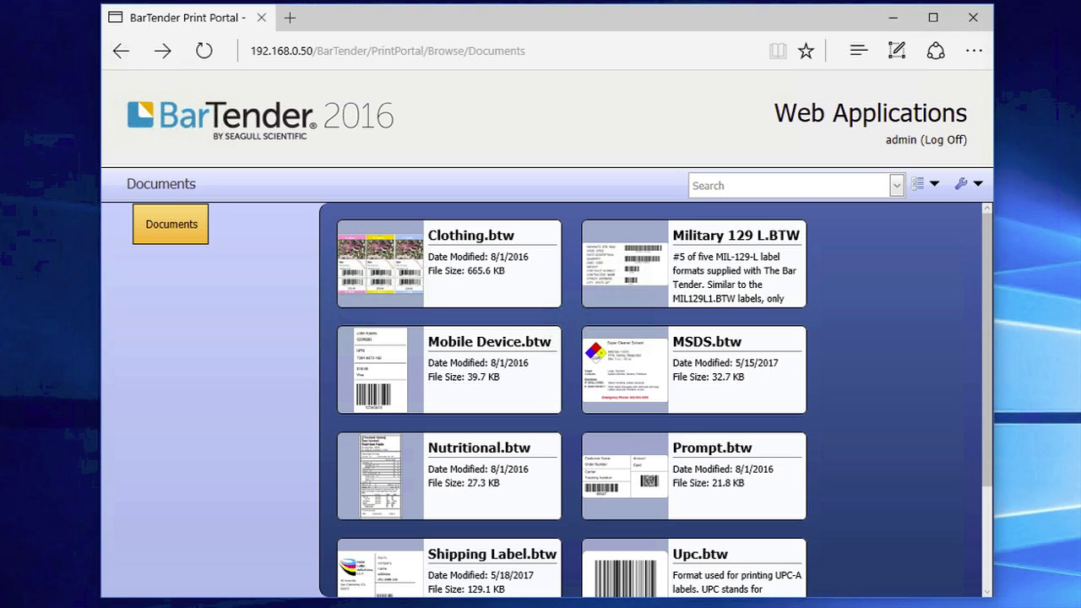
Keep print messages at Errors and Warnings in Administrative Setup, save, and reopen Print Portal
left_click(977, 183)
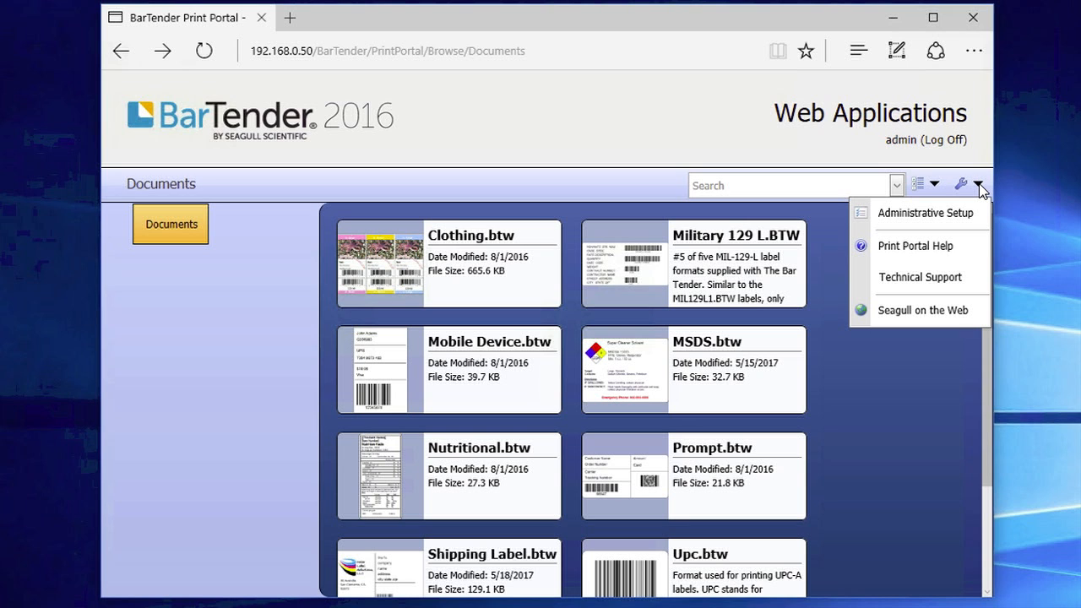
left_click(926, 213)
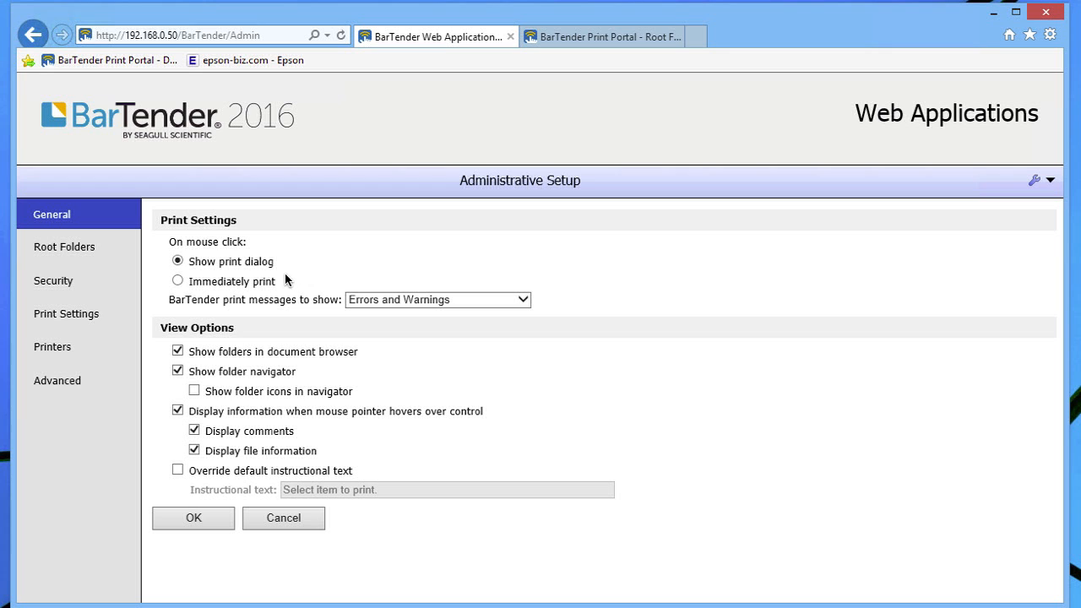
left_click(395, 301)
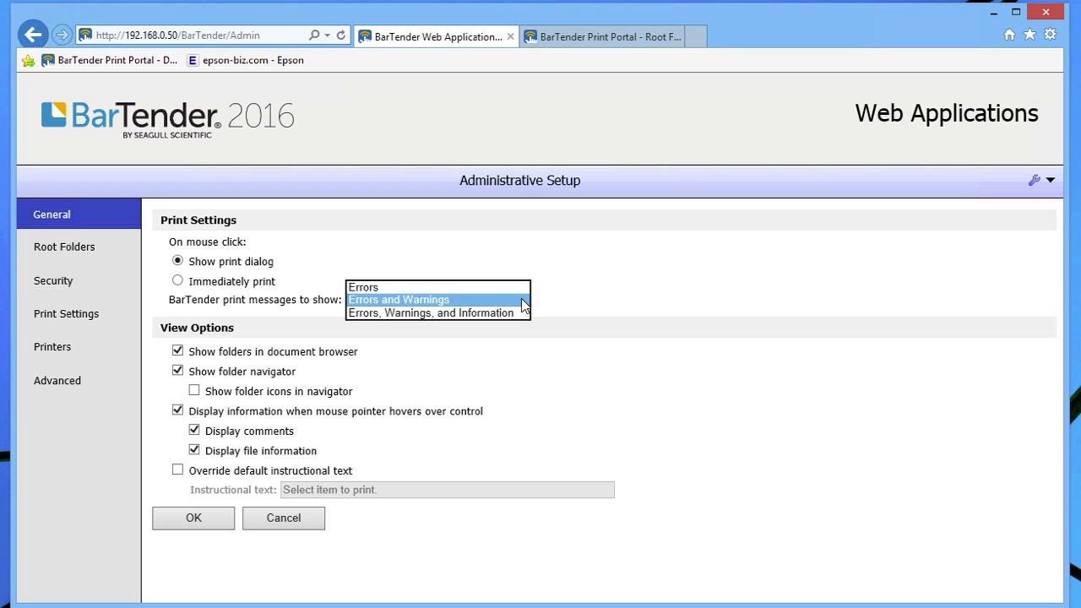
left_click(524, 305)
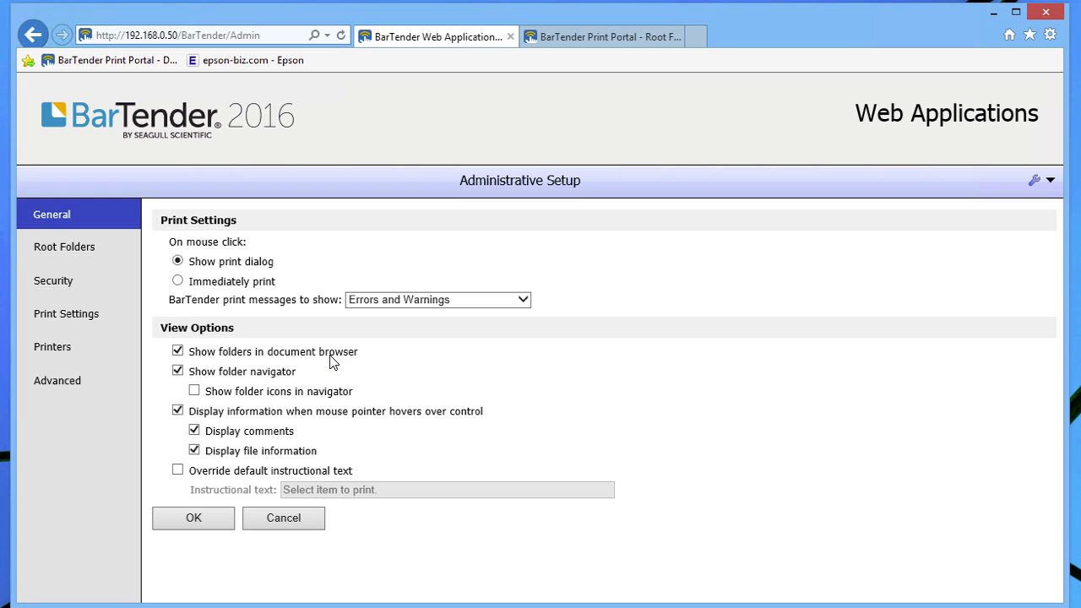
left_click(203, 518)
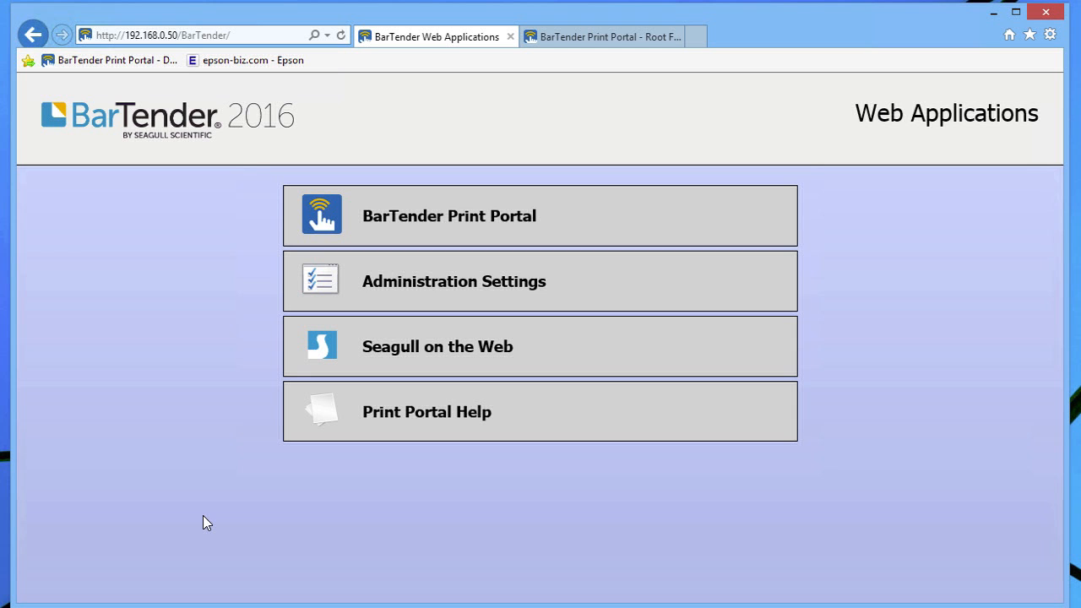
left_click(393, 213)
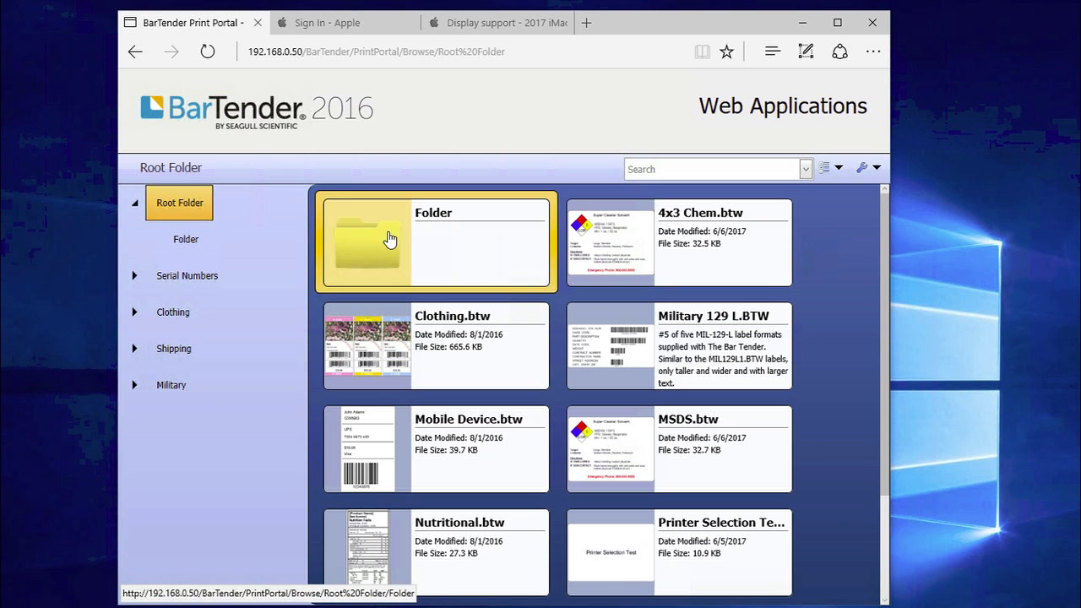
Open Folder, visit Administrative Setup, then return to the Root Folder documents
left_click(416, 242)
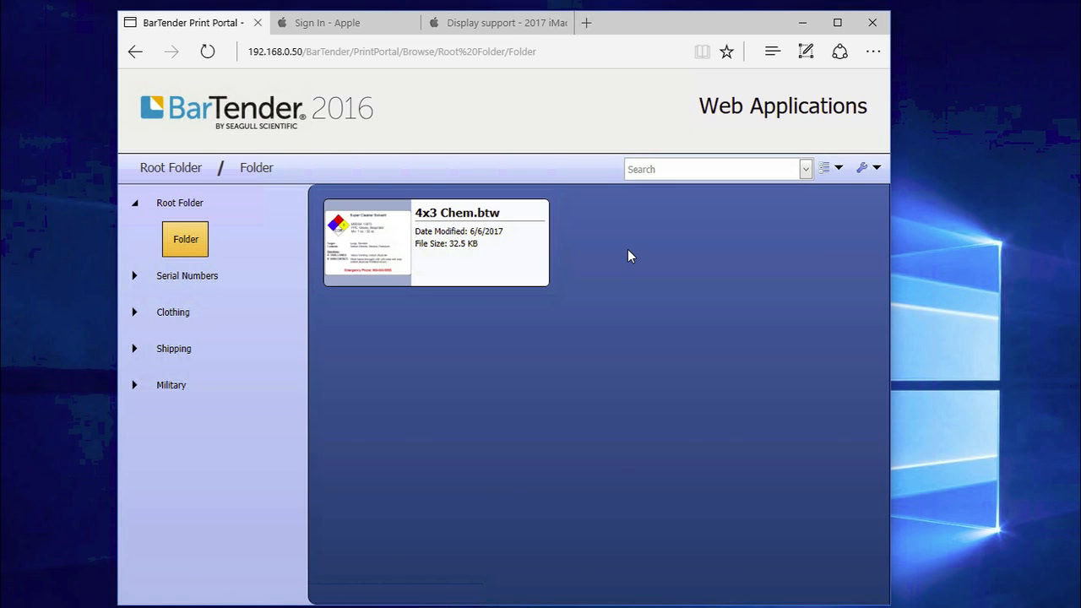
left_click(879, 167)
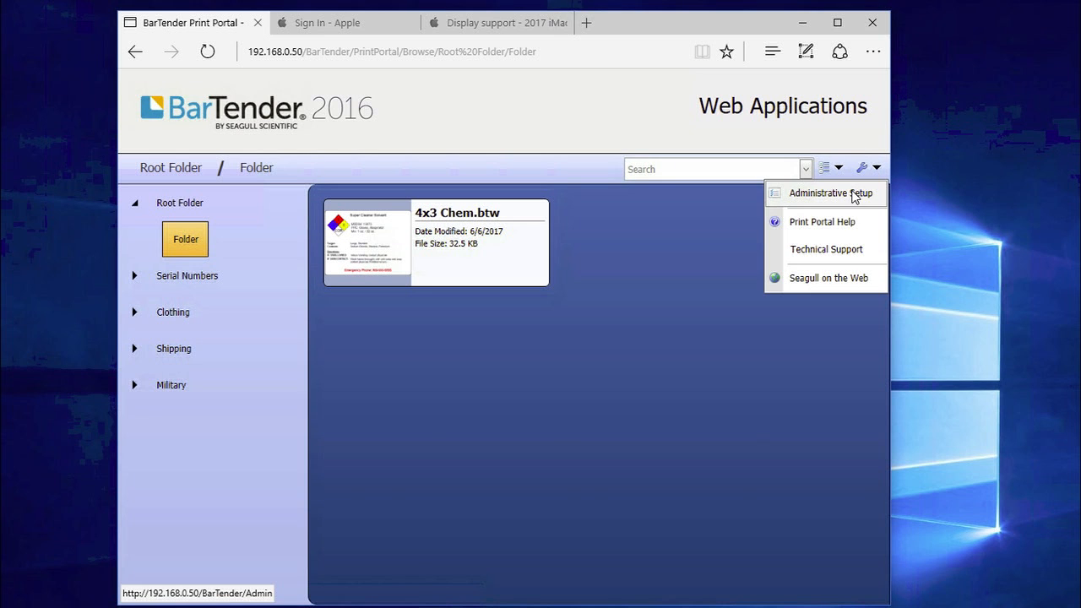
left_click(853, 195)
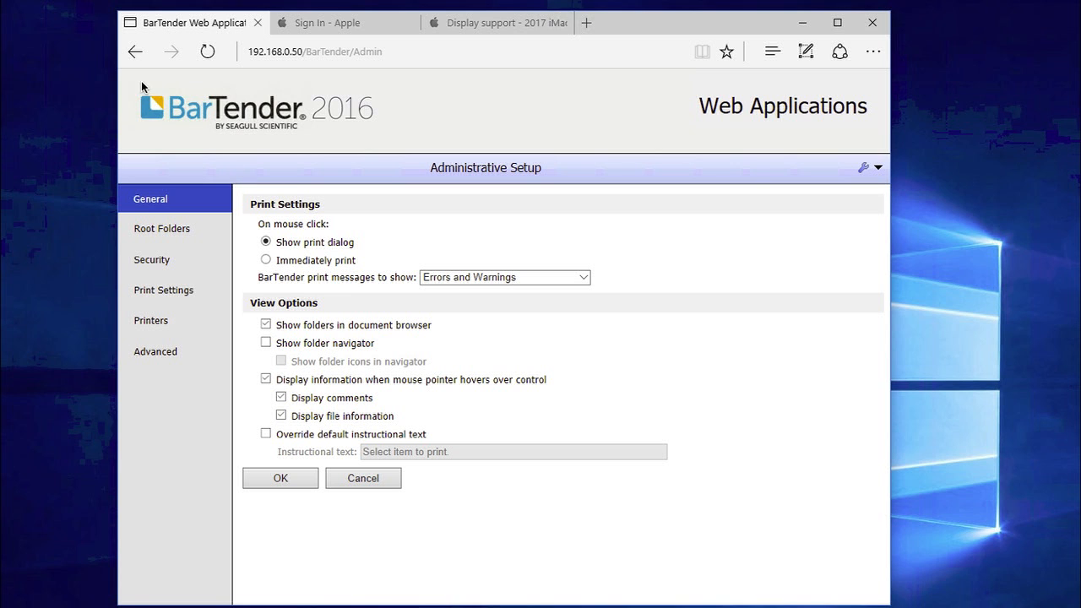
left_click(135, 52)
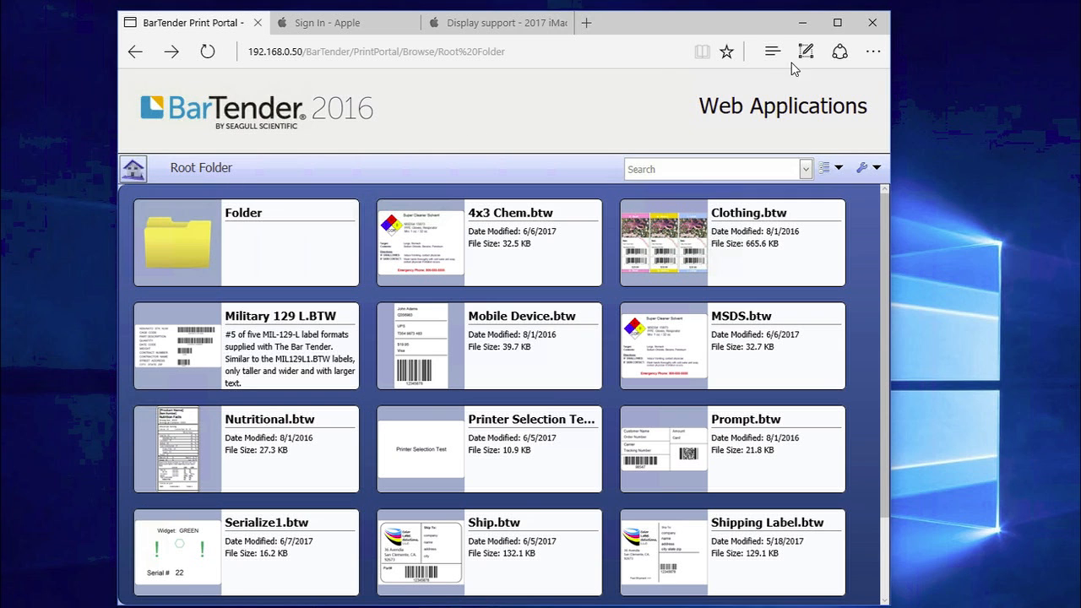
Turn on Show folder navigator in Administrative Setup's General settings and save
left_click(877, 172)
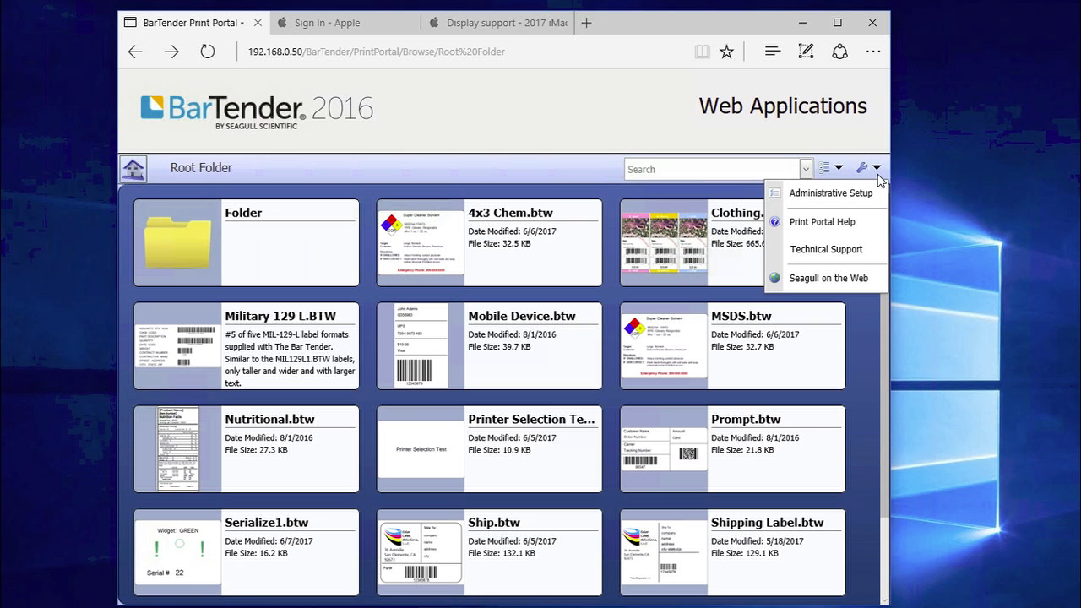
left_click(864, 191)
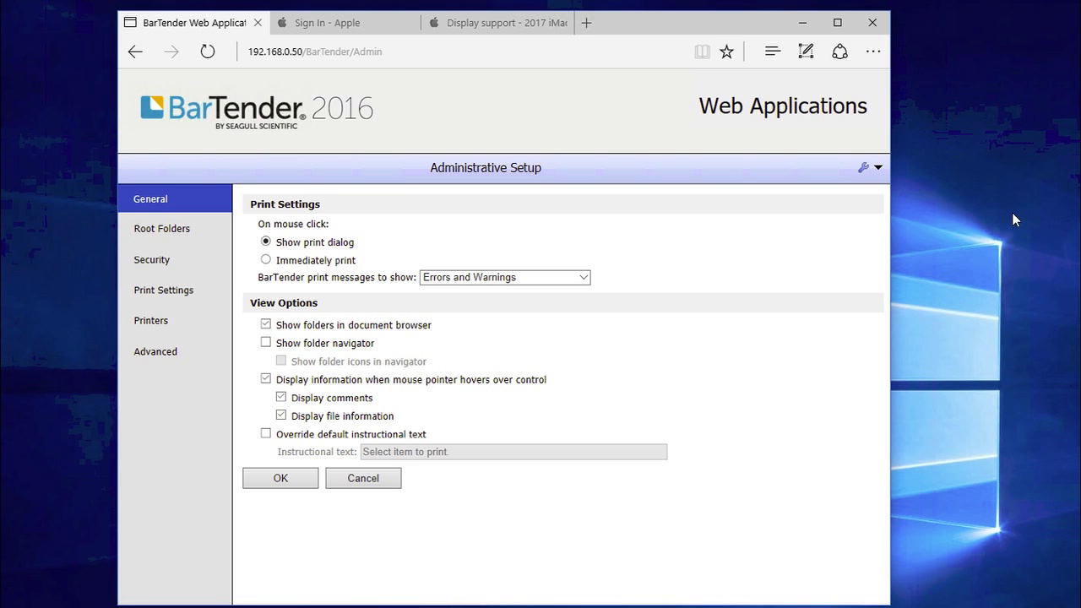
left_click(266, 343)
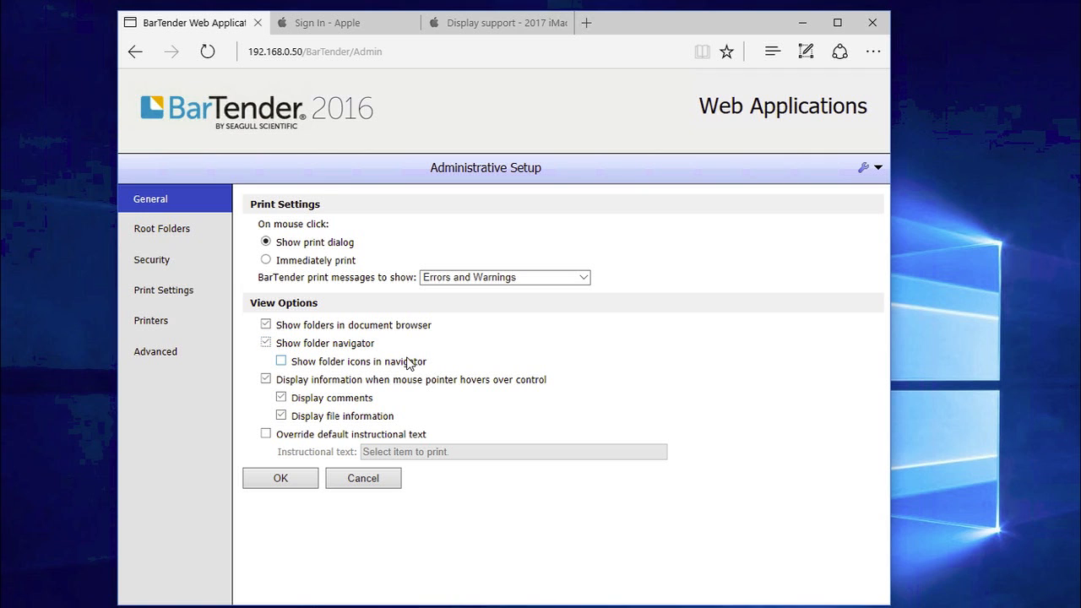
left_click(287, 479)
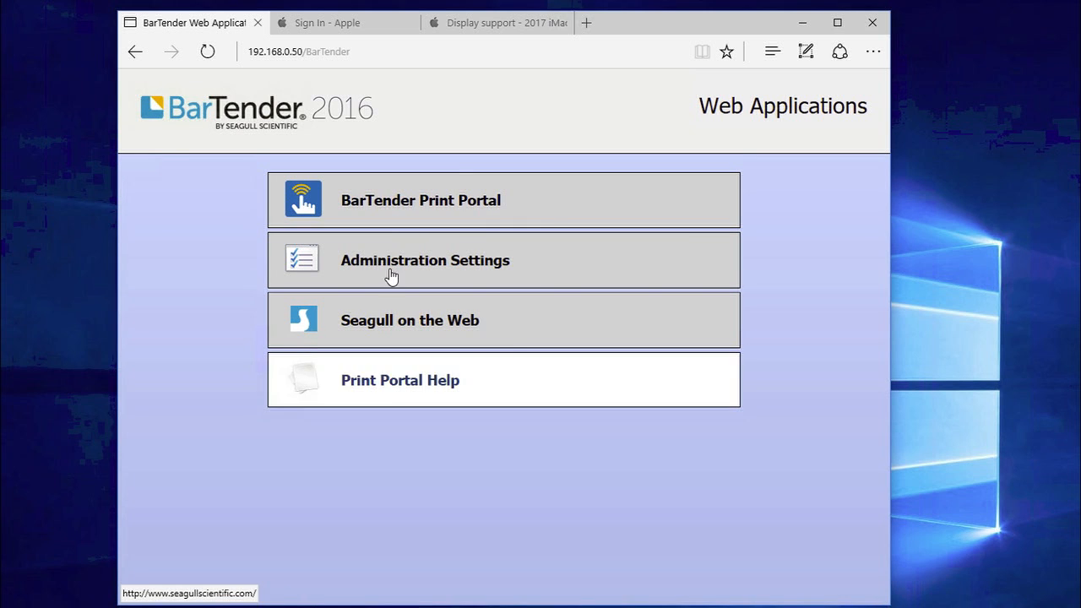
View the navigator in Print Portal, then turn on Show folder icons in navigator
left_click(437, 206)
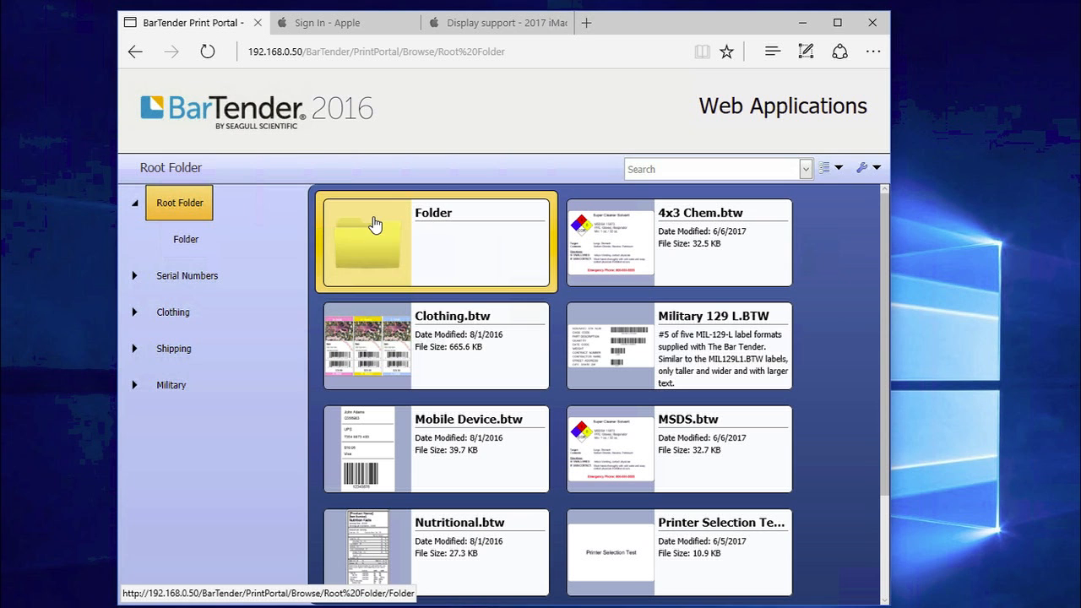
left_click(134, 203)
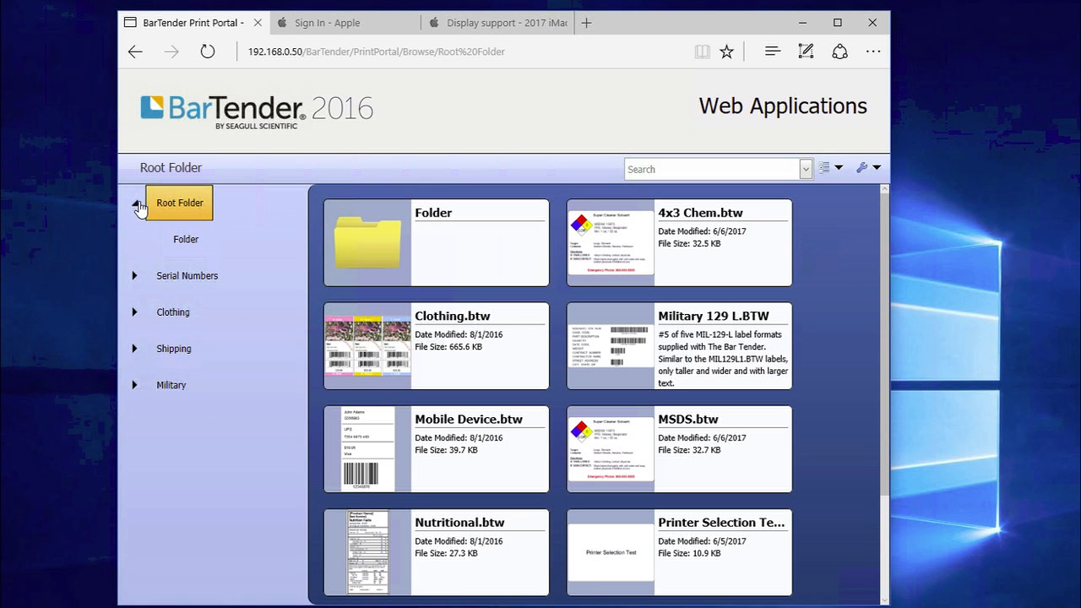
left_click(877, 167)
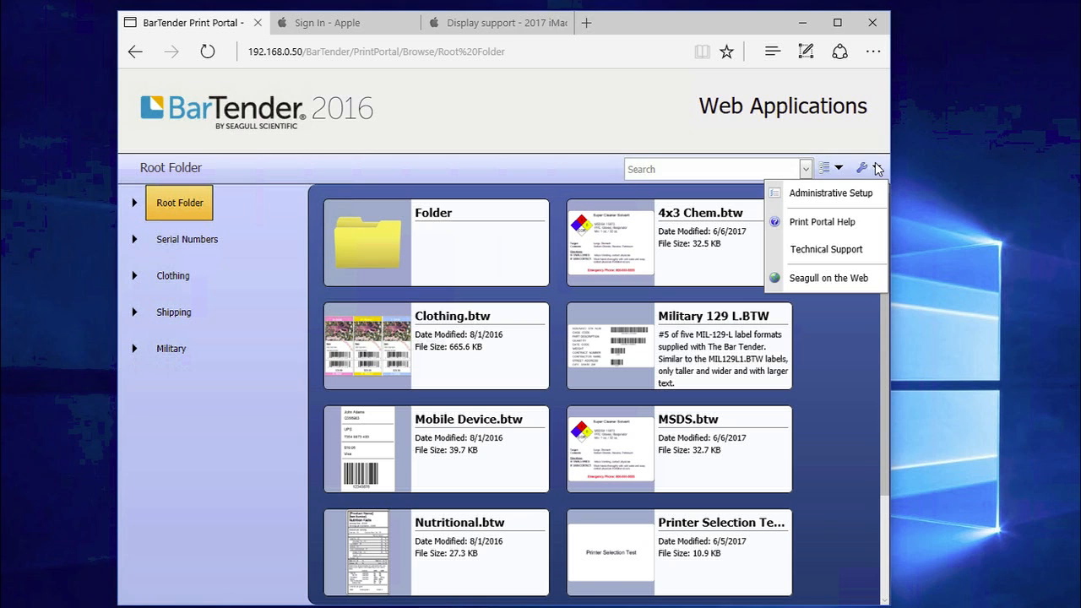
left_click(831, 194)
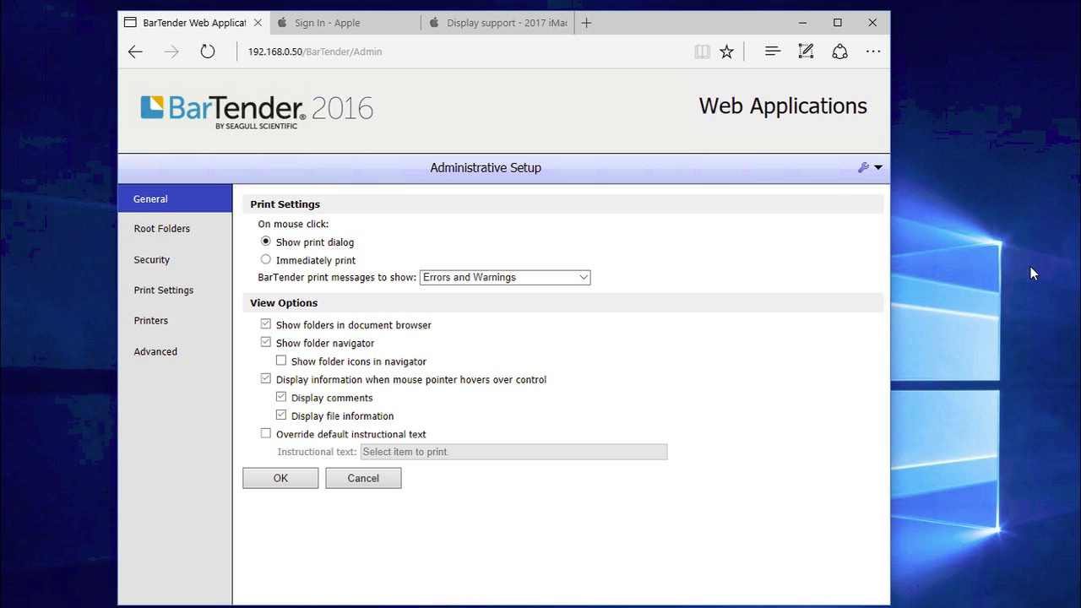
left_click(443, 368)
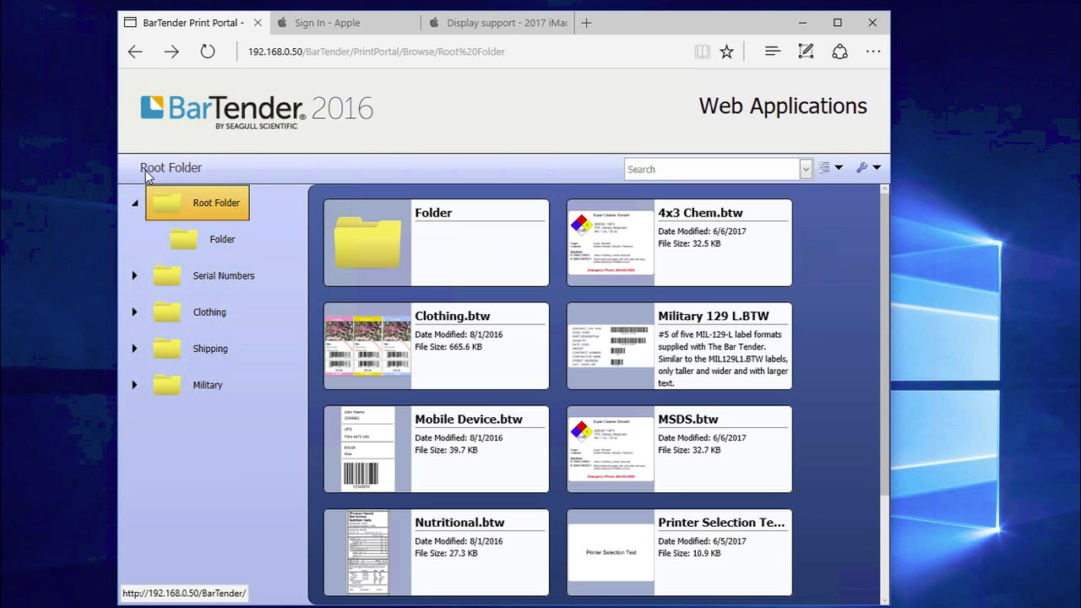
Turn Show folder icons in navigator back off and save the settings
left_click(135, 203)
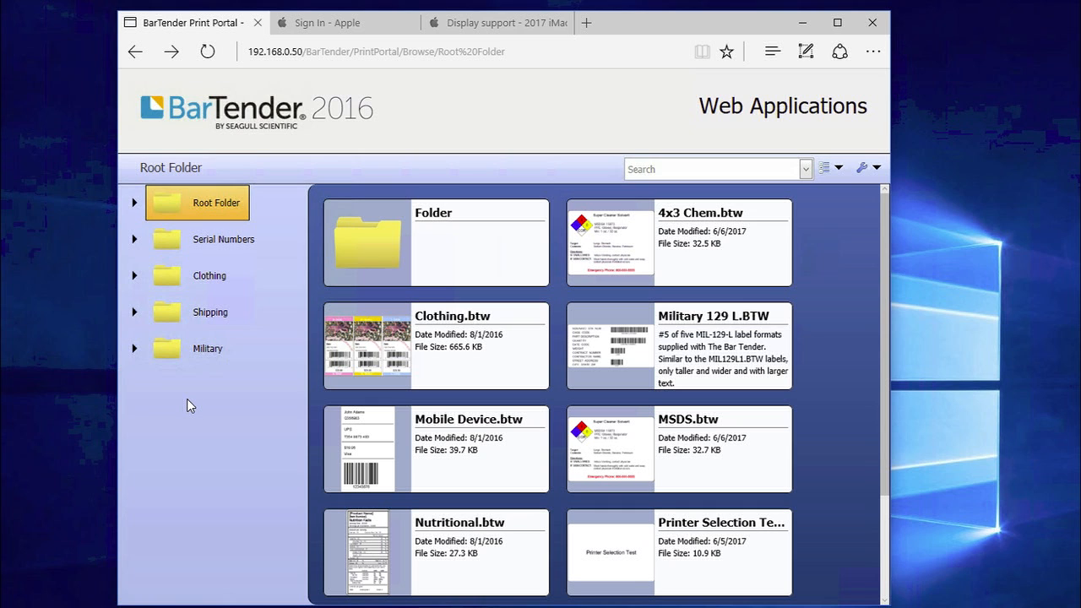
left_click(876, 168)
left_click(808, 191)
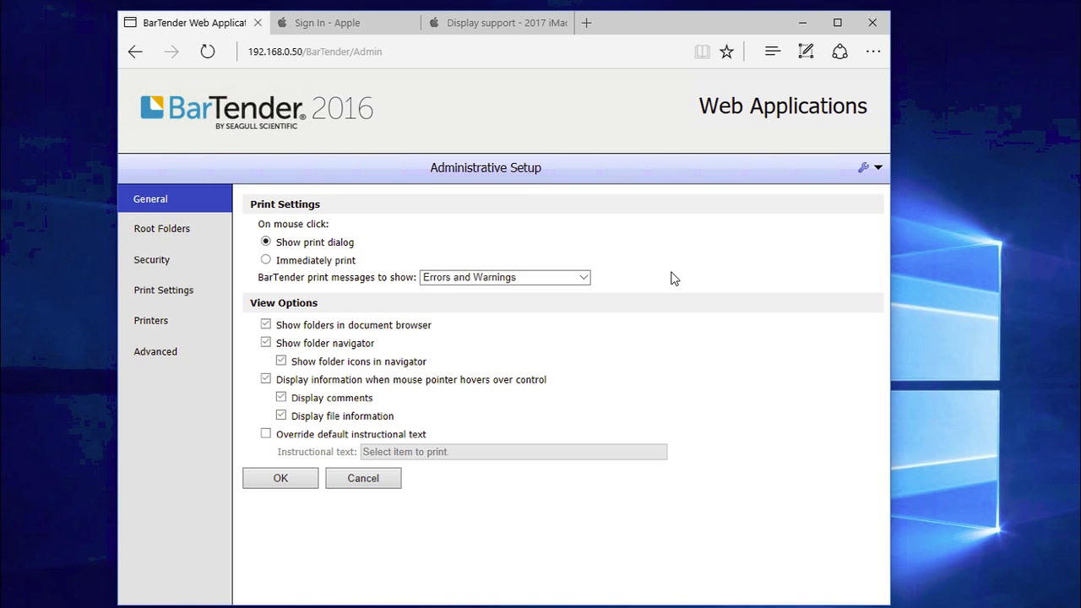
left_click(281, 361)
left_click(282, 477)
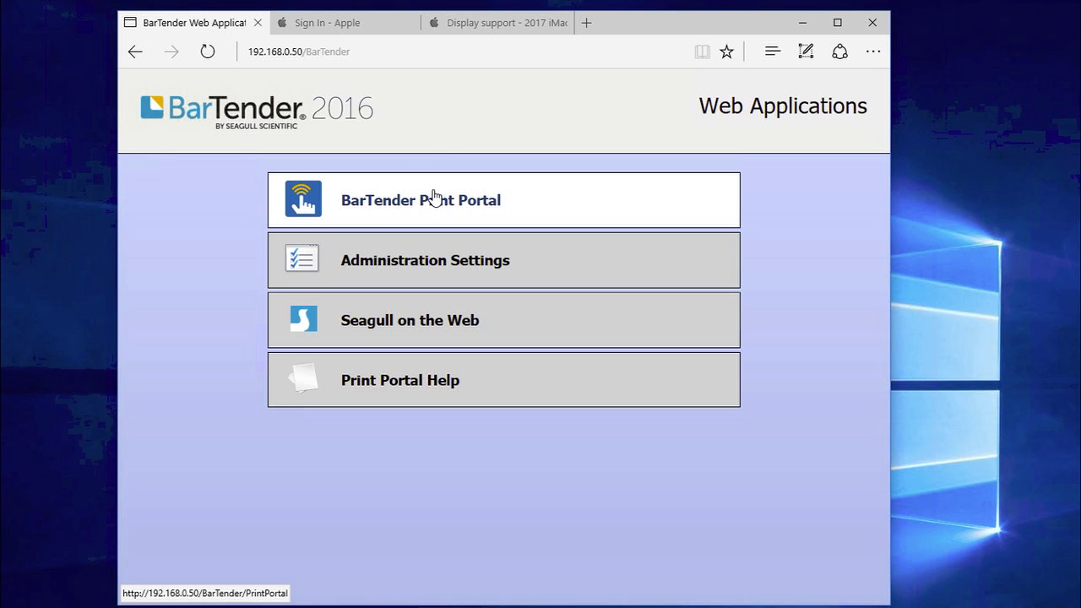
Recheck the portal navigator, resave Administrative Setup, and reopen its general settings
left_click(433, 198)
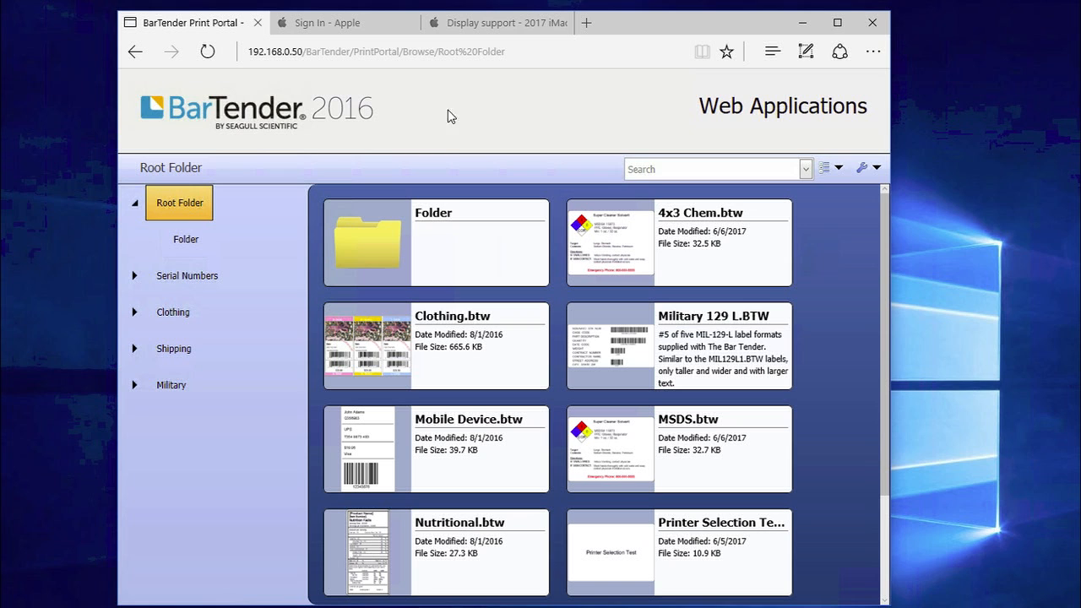
left_click(135, 203)
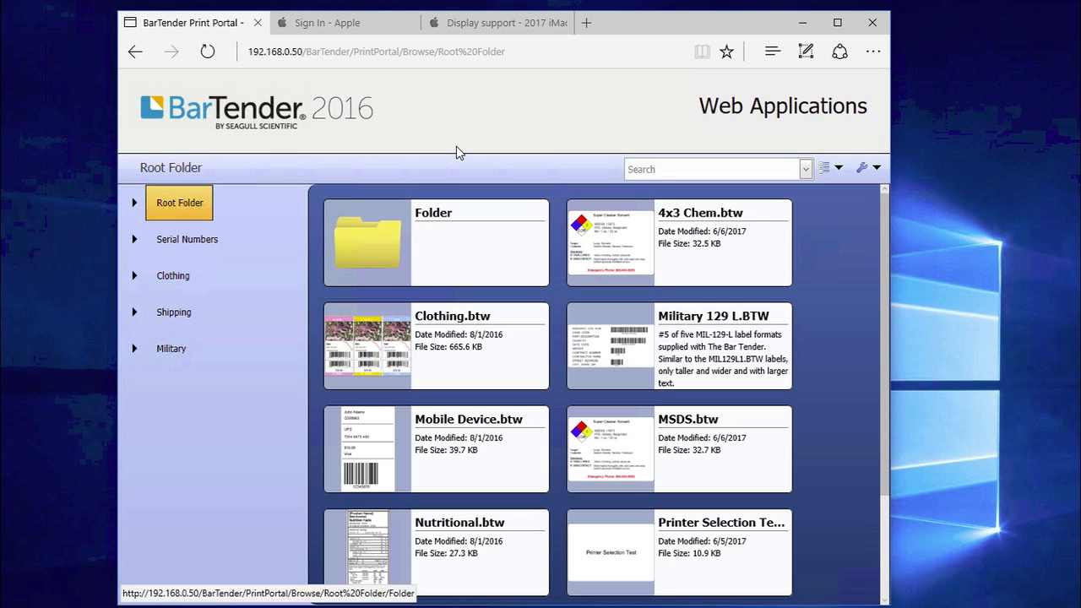
left_click(876, 169)
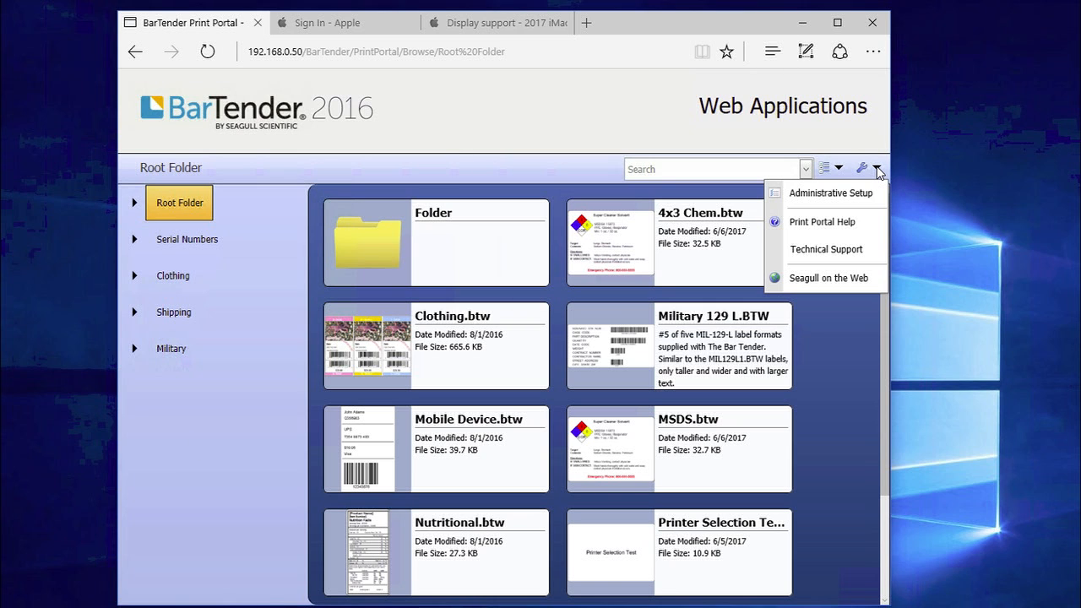
left_click(858, 191)
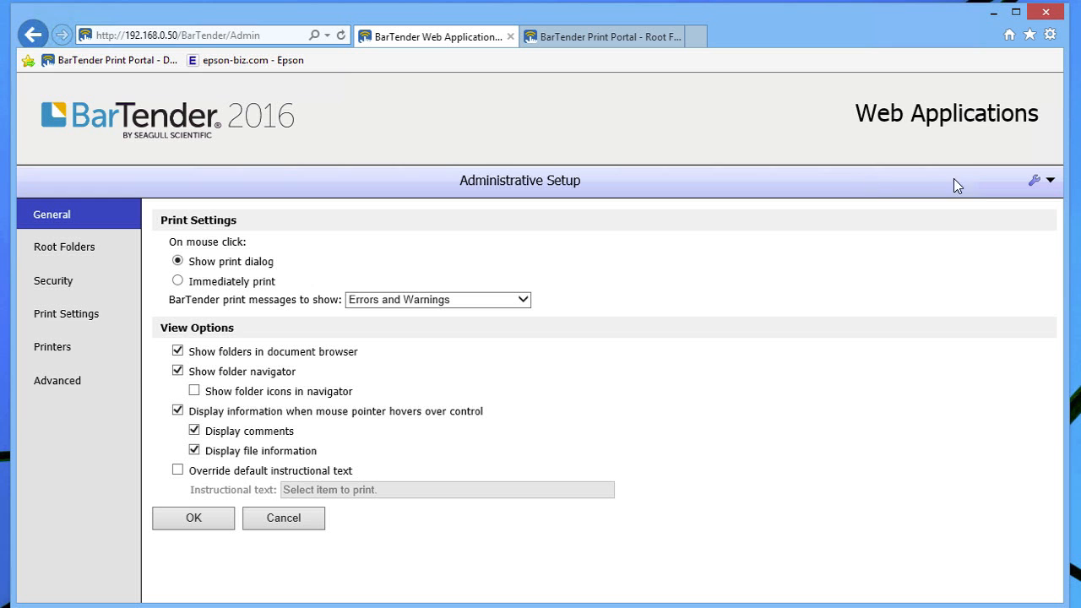
left_click(208, 521)
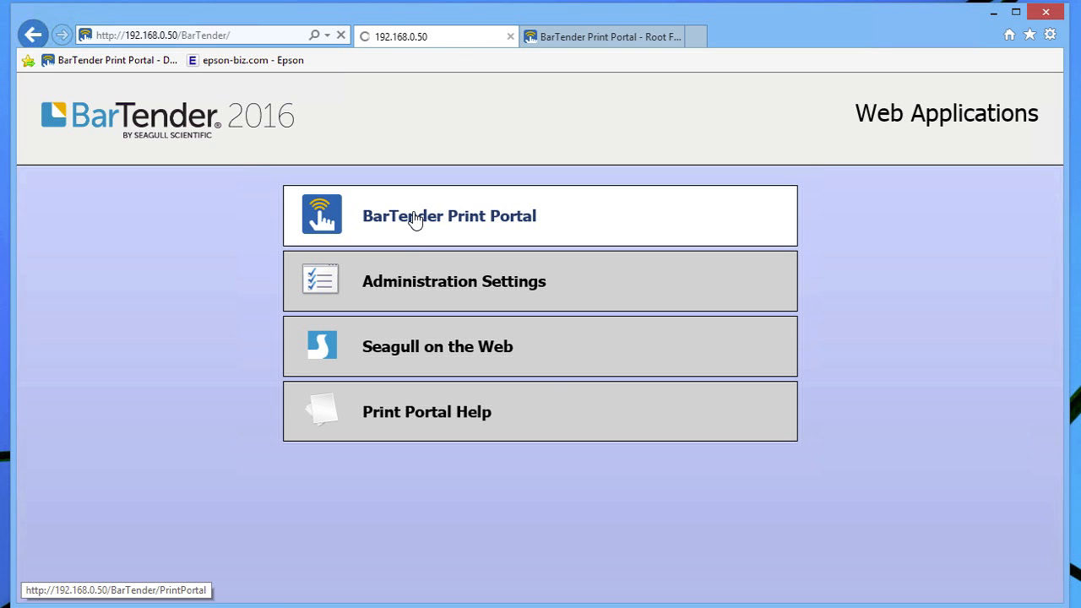
left_click(414, 220)
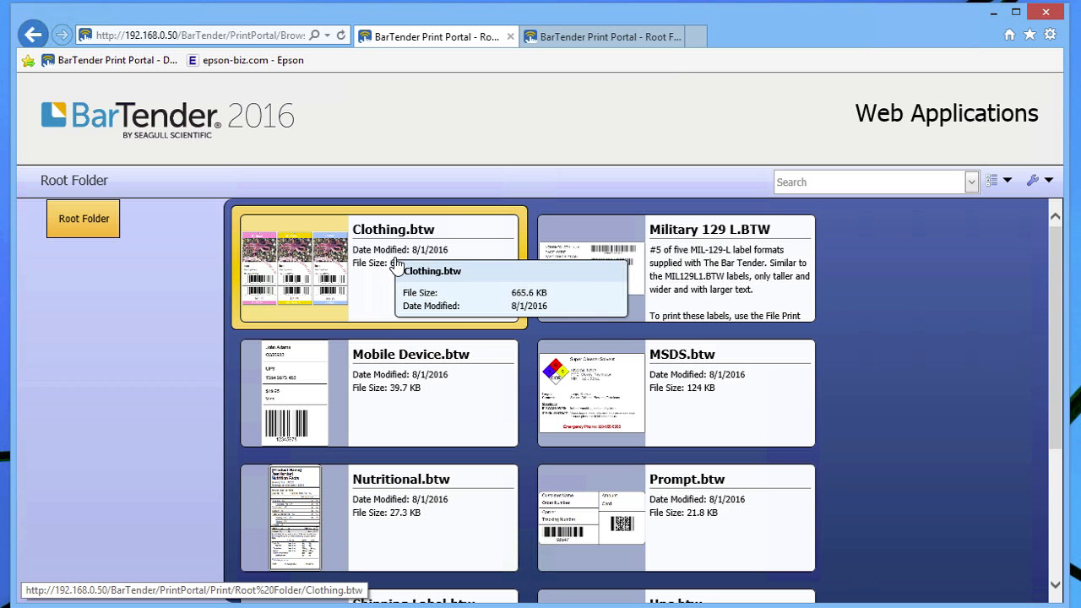
left_click(1047, 183)
left_click(1003, 205)
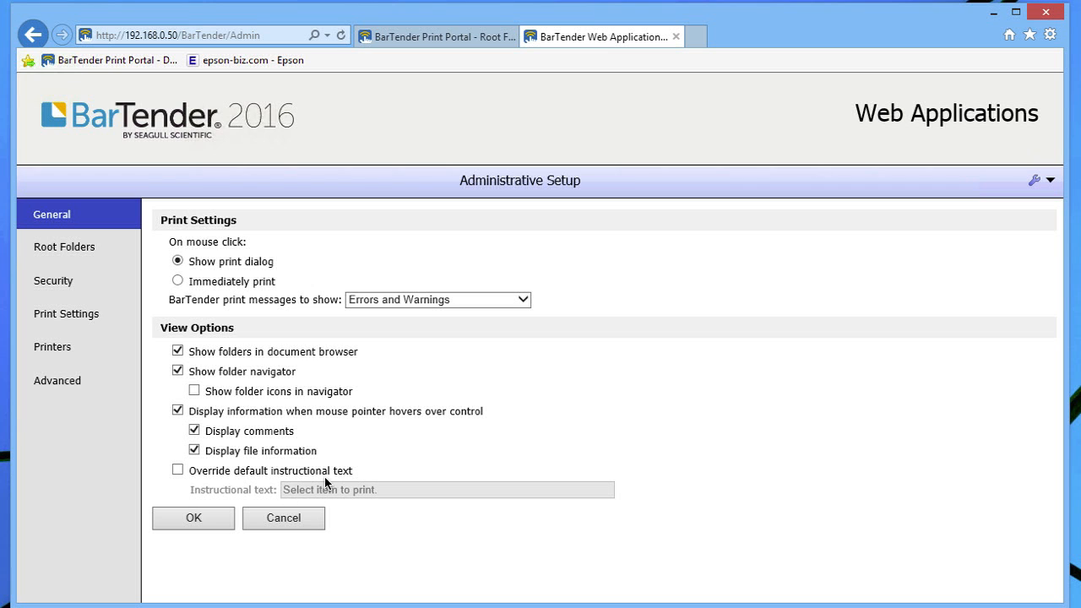
Uncheck Show folder navigator, save, confirm the portal shows only Root Folder, then reopen Administrative Setup
left_click(178, 371)
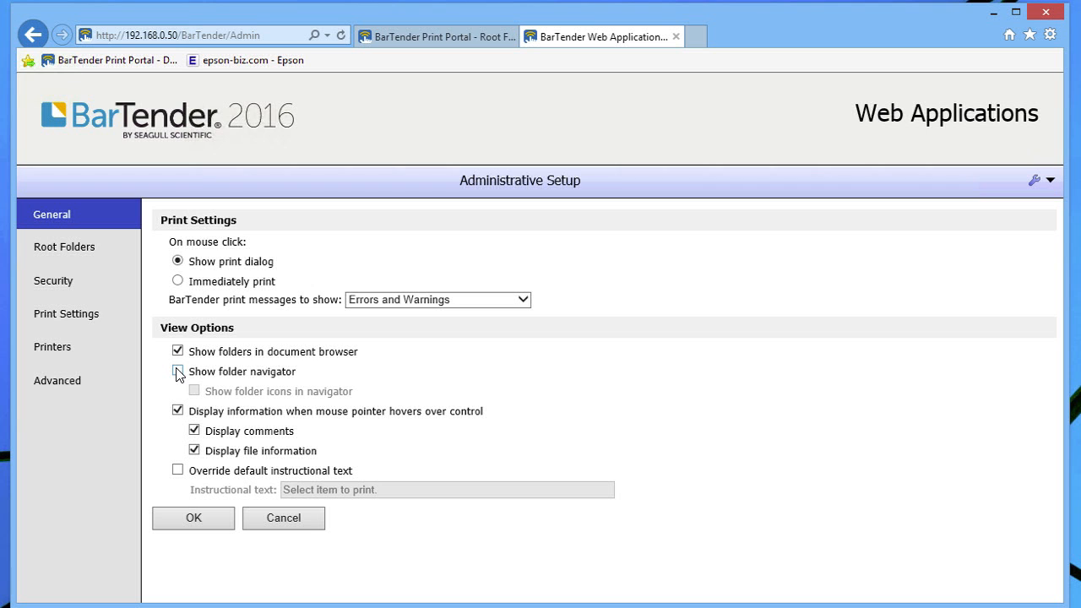
left_click(195, 518)
left_click(447, 226)
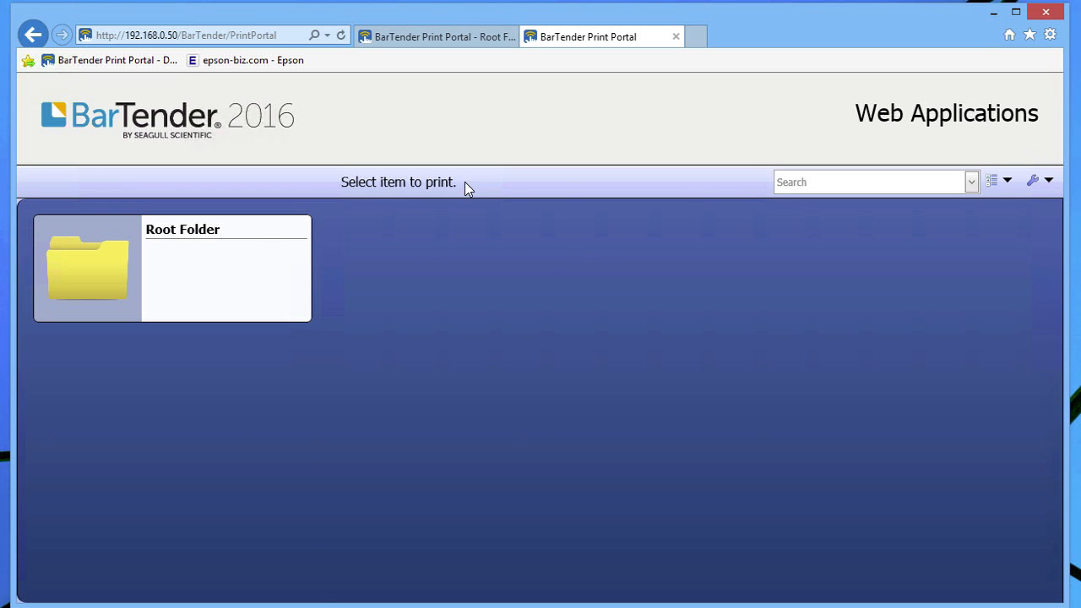
left_click(1046, 180)
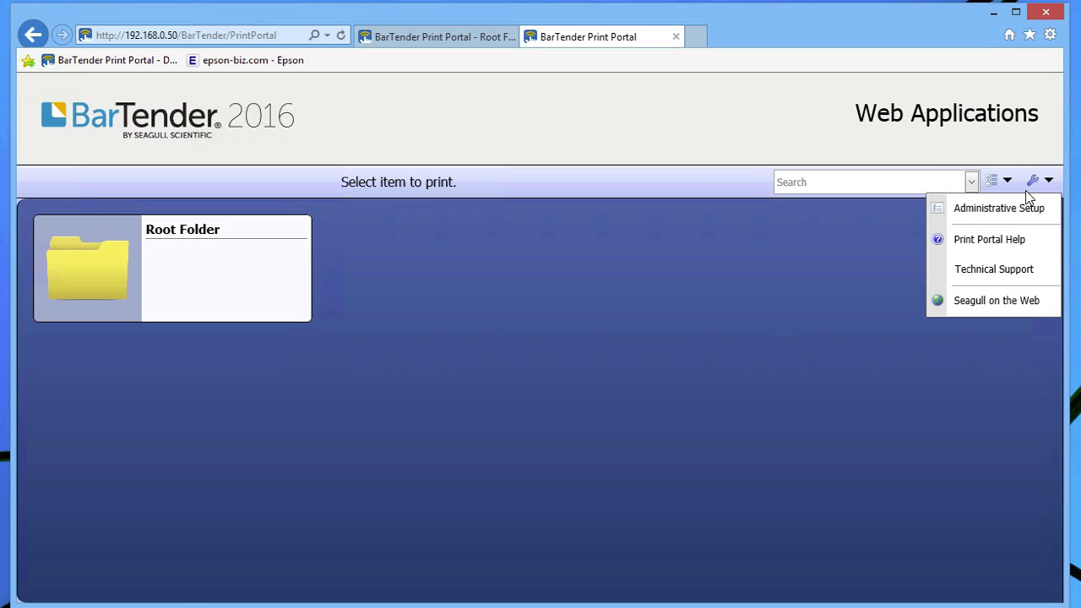
left_click(1010, 208)
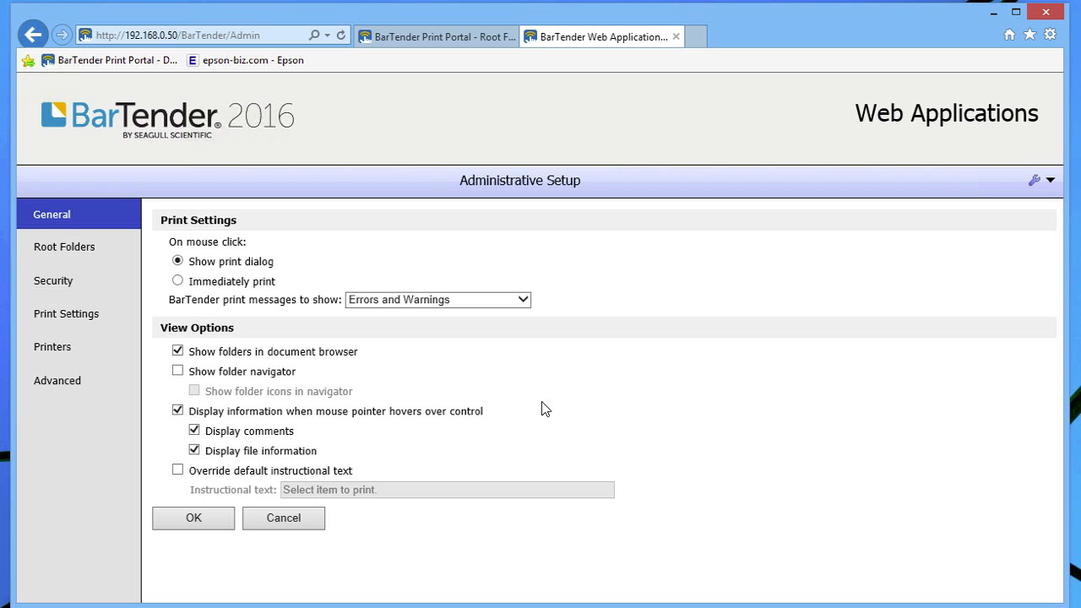
Override the default instructional text with 'Bartender Rules!', save, and view it in Print Portal
left_click(177, 469)
type("B")
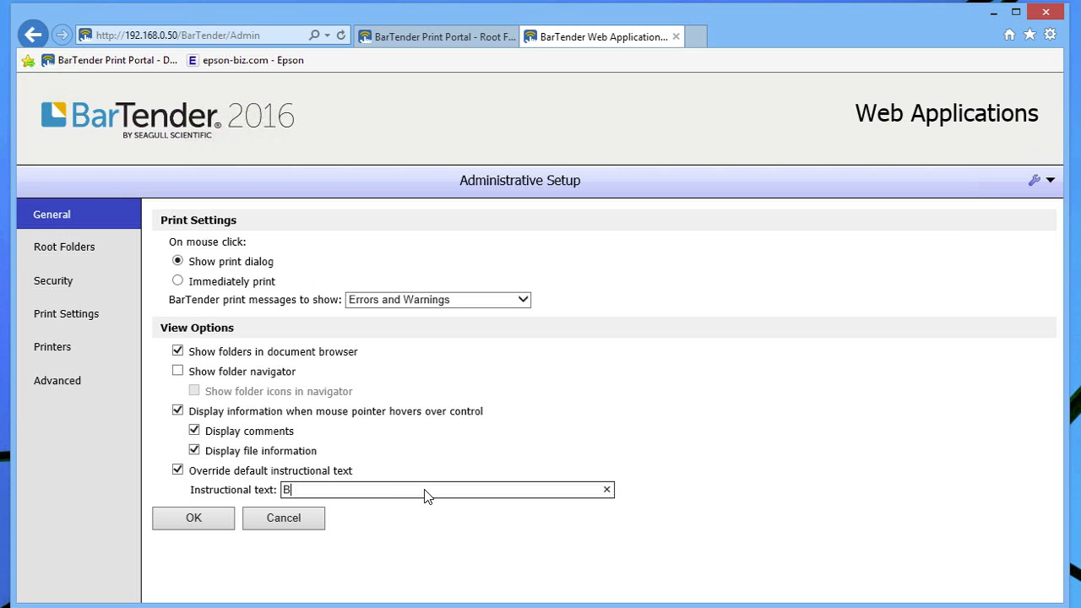
type("artender Rules!")
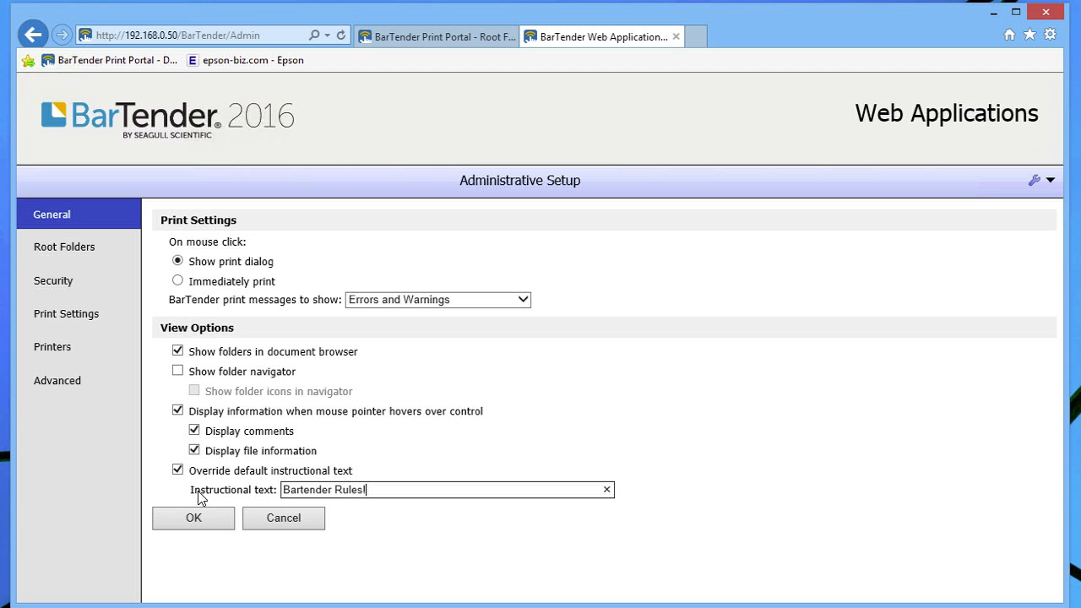
left_click(208, 518)
left_click(377, 221)
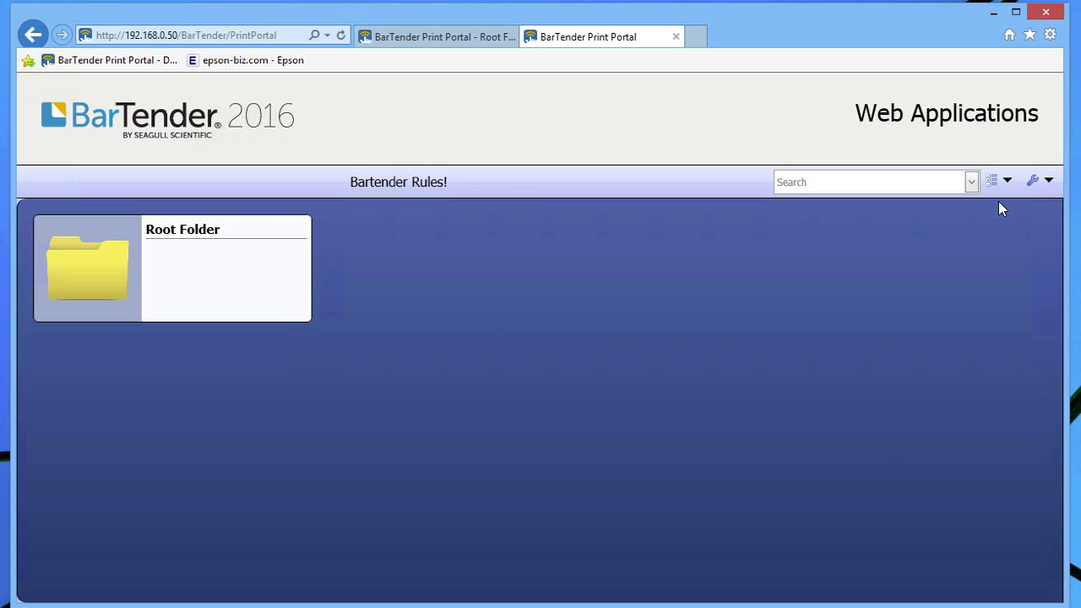
left_click(1048, 180)
Confirm Root Folder points to Documents, save, and reopen the Print Portal label listing
left_click(1024, 207)
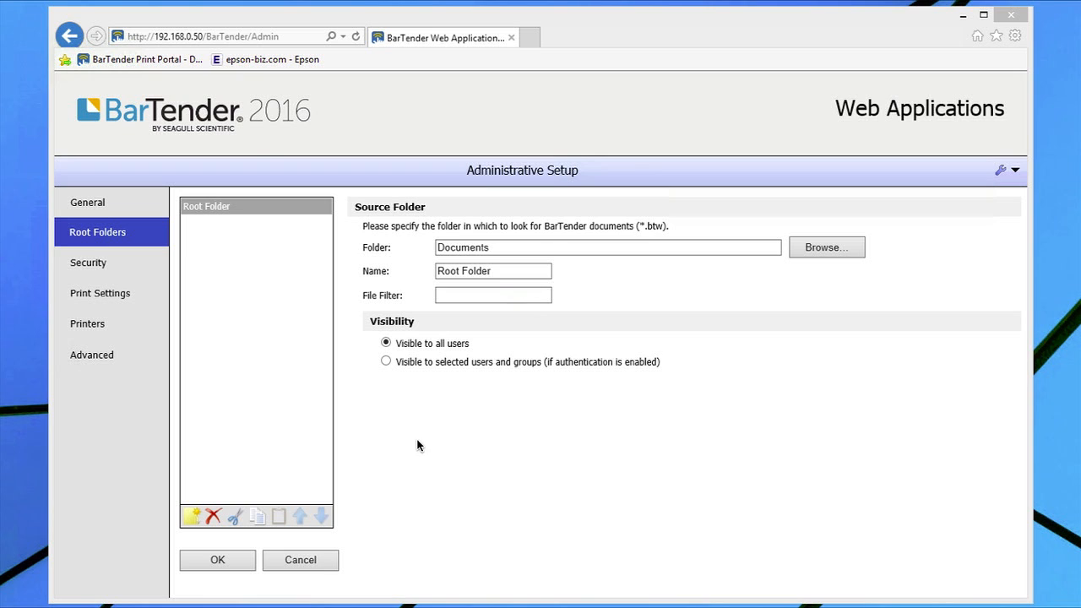
left_click(228, 562)
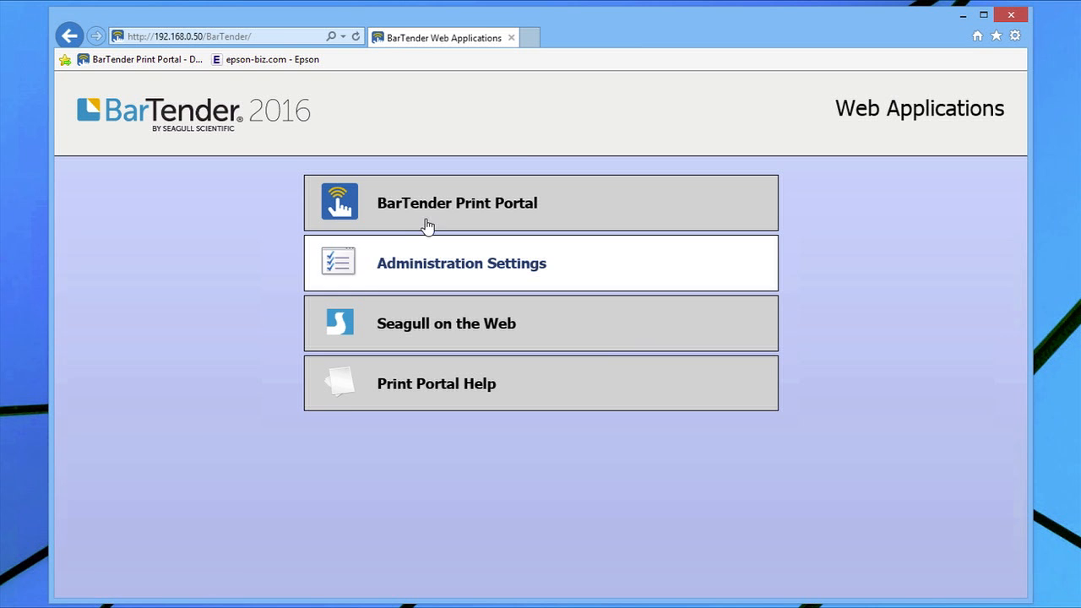
left_click(434, 215)
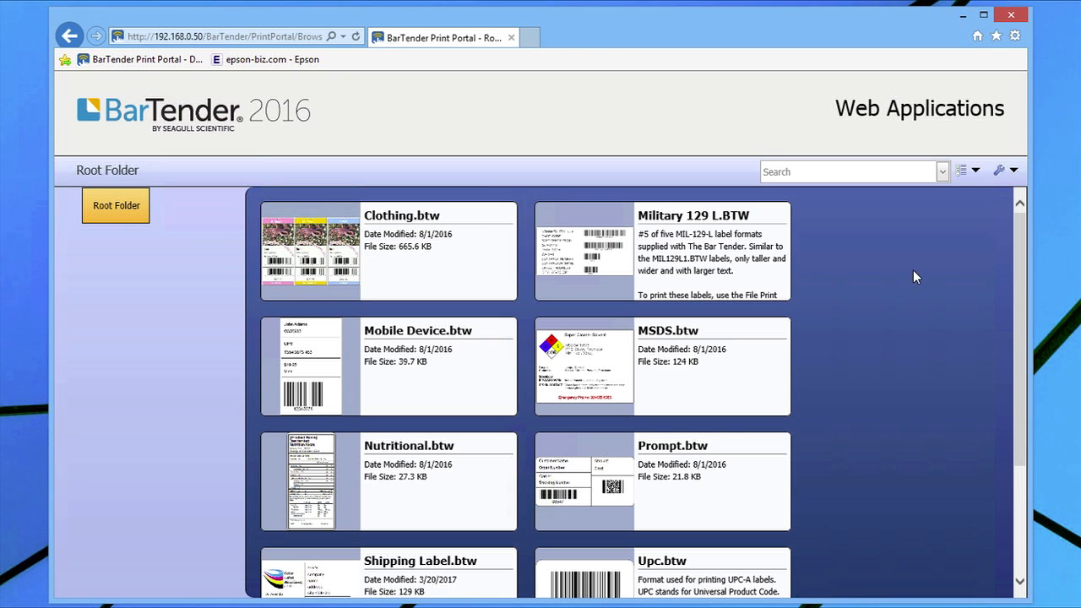
left_click(1014, 171)
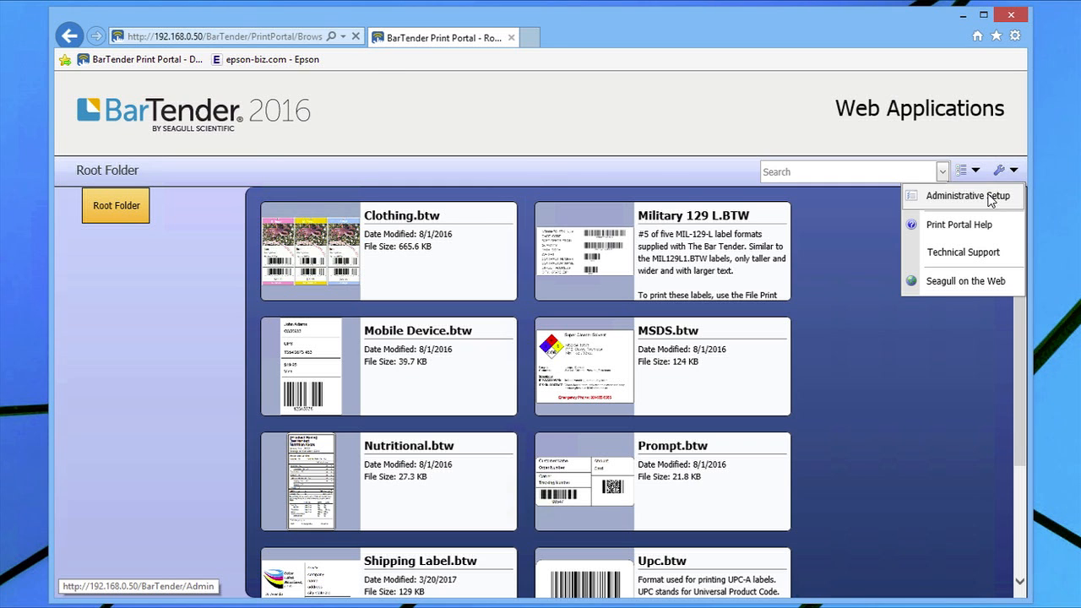
Add a Clothing root folder with a matching clothing file filter
left_click(992, 198)
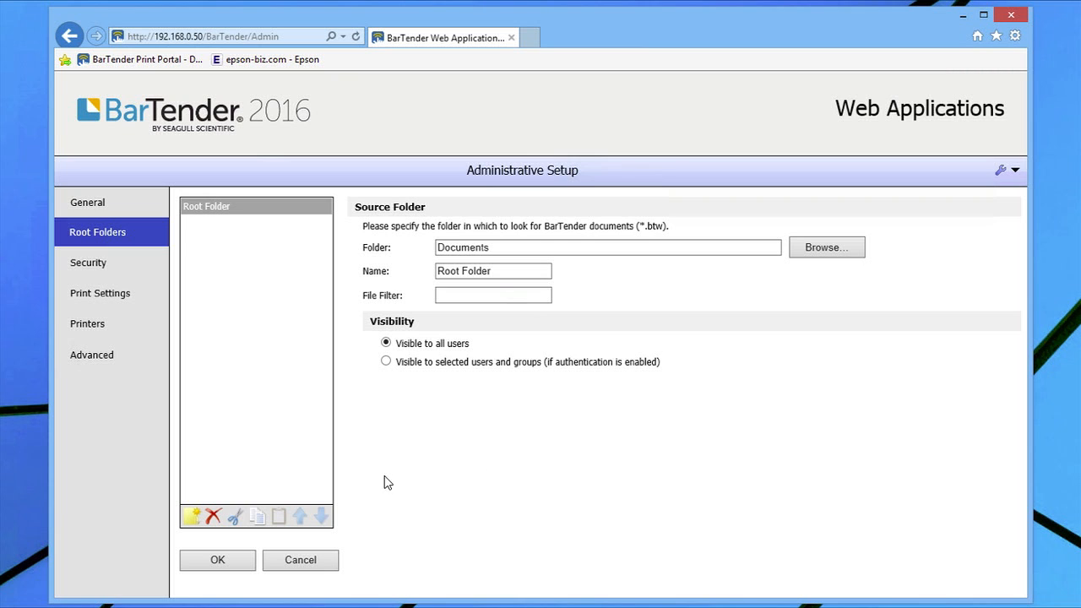
left_click(190, 517)
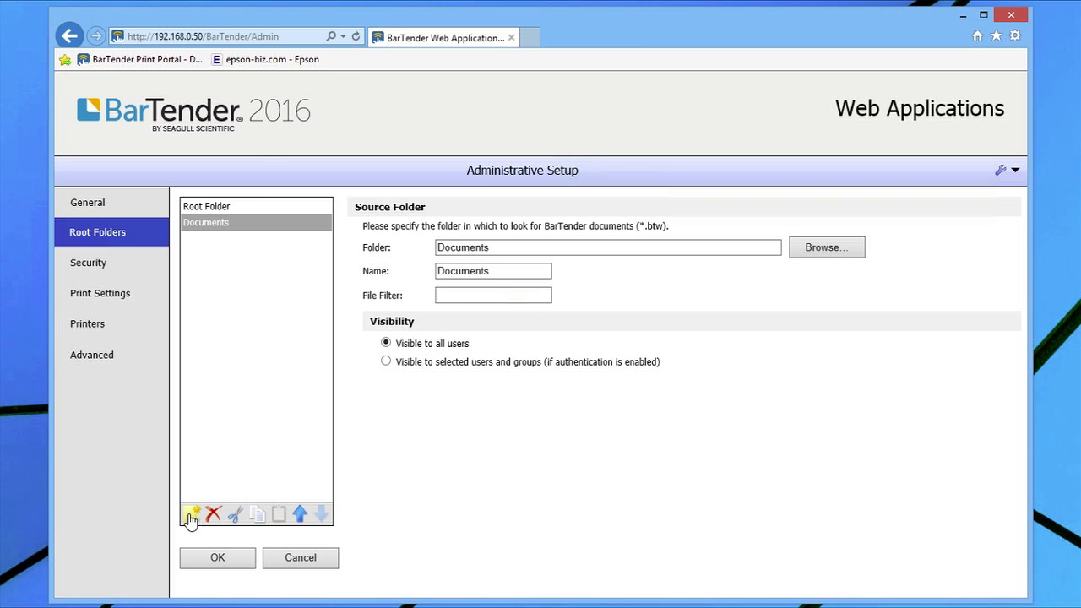
double_click(498, 271)
type("Clothing")
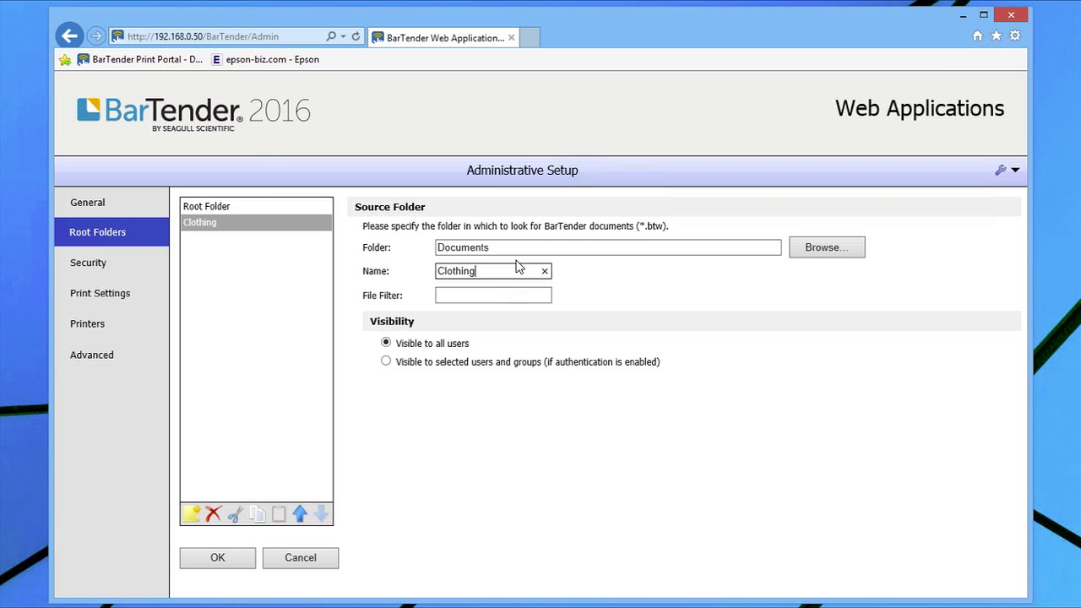
left_click(457, 296)
type("clothing")
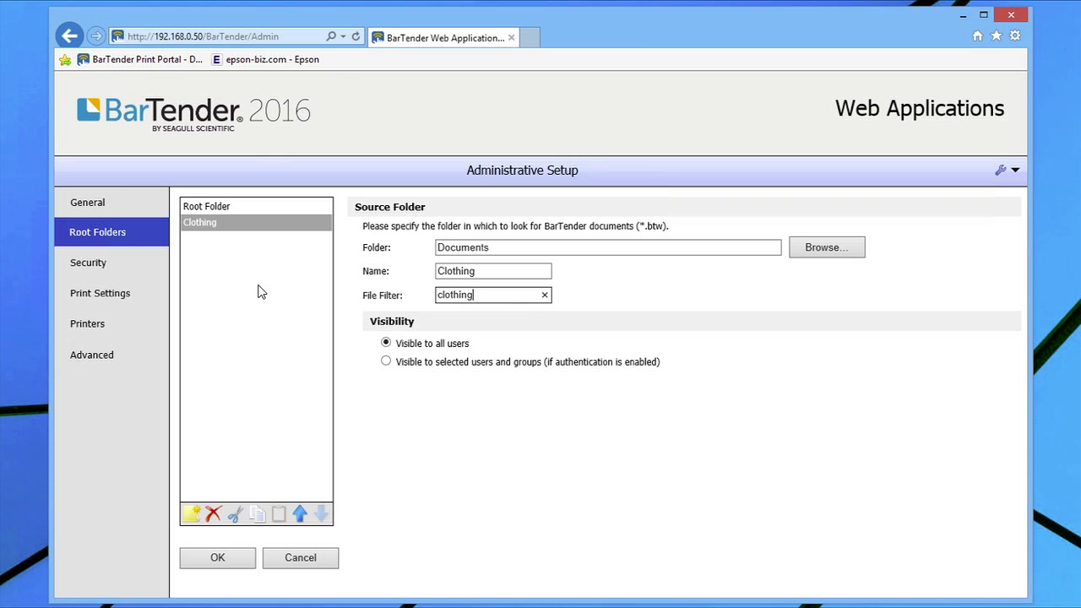
Add a Military root folder with file filter 'military'
left_click(193, 515)
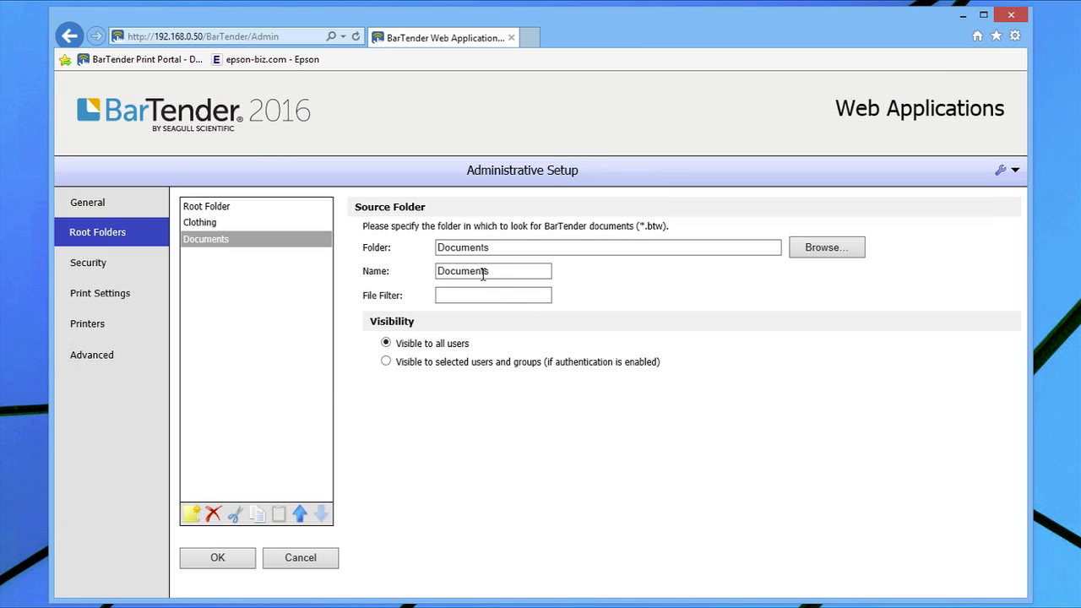
left_click_drag(500, 270, 401, 269)
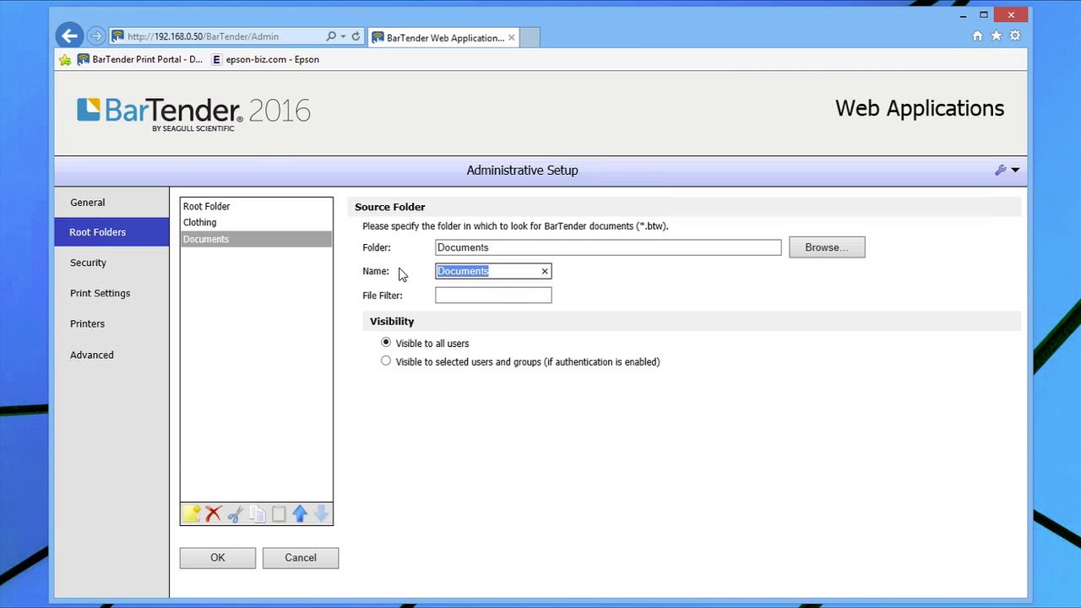
type("military")
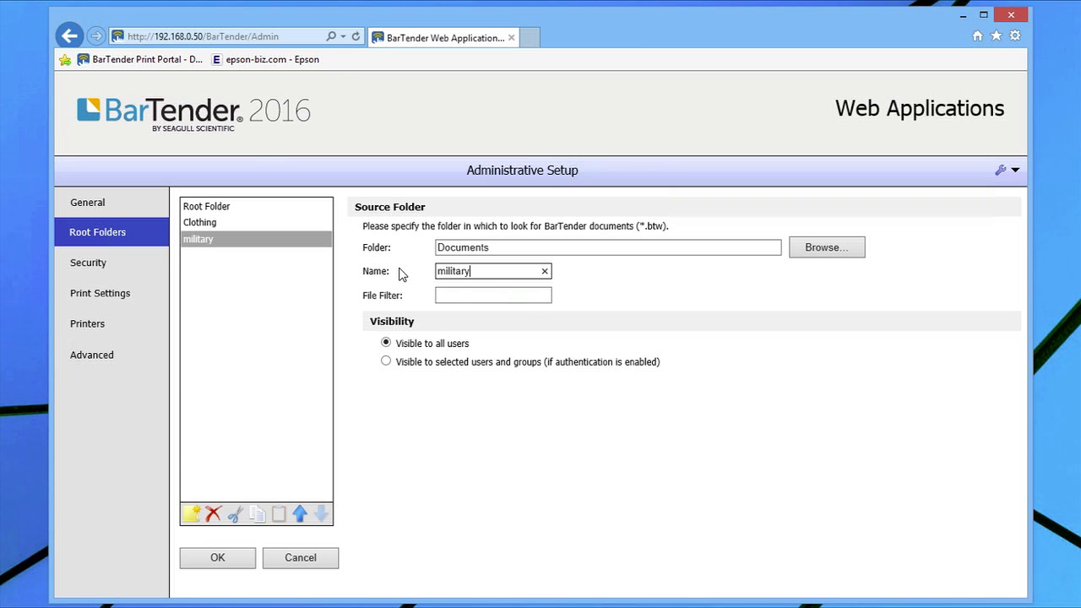
left_click(457, 296)
type("milit")
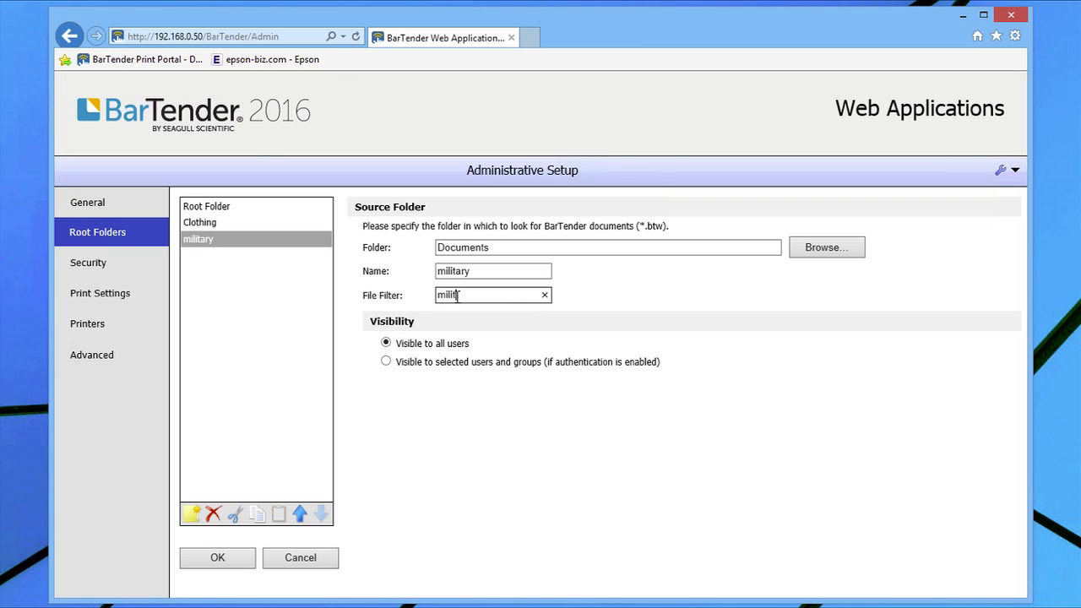
type("ary")
left_click(441, 271)
key("BackSpace")
type("M")
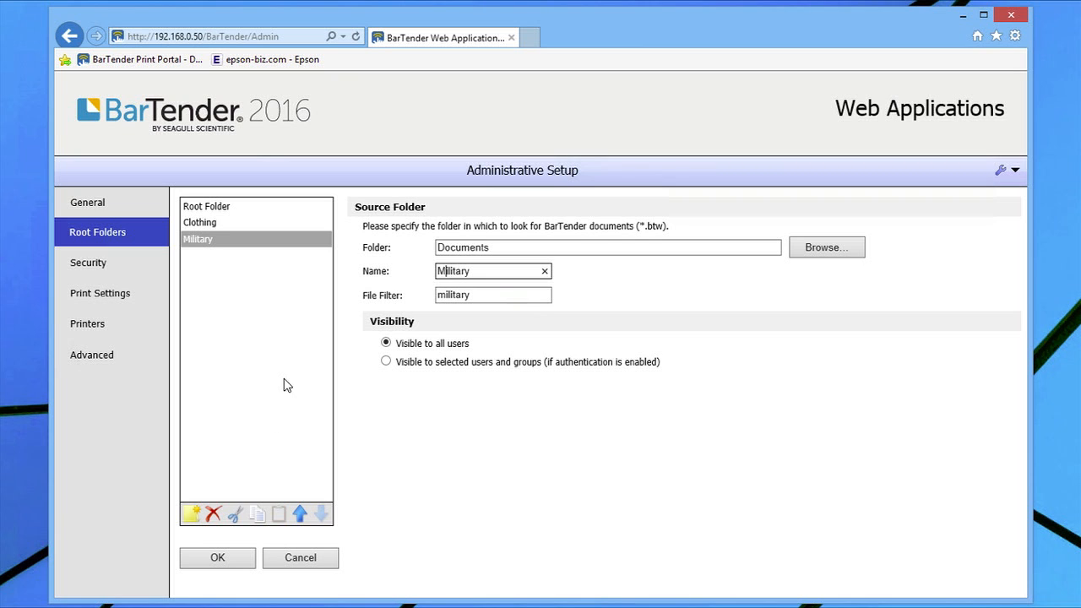
Add a Shipping root folder filtered by 'shipping', save, and open Print Portal
left_click(192, 515)
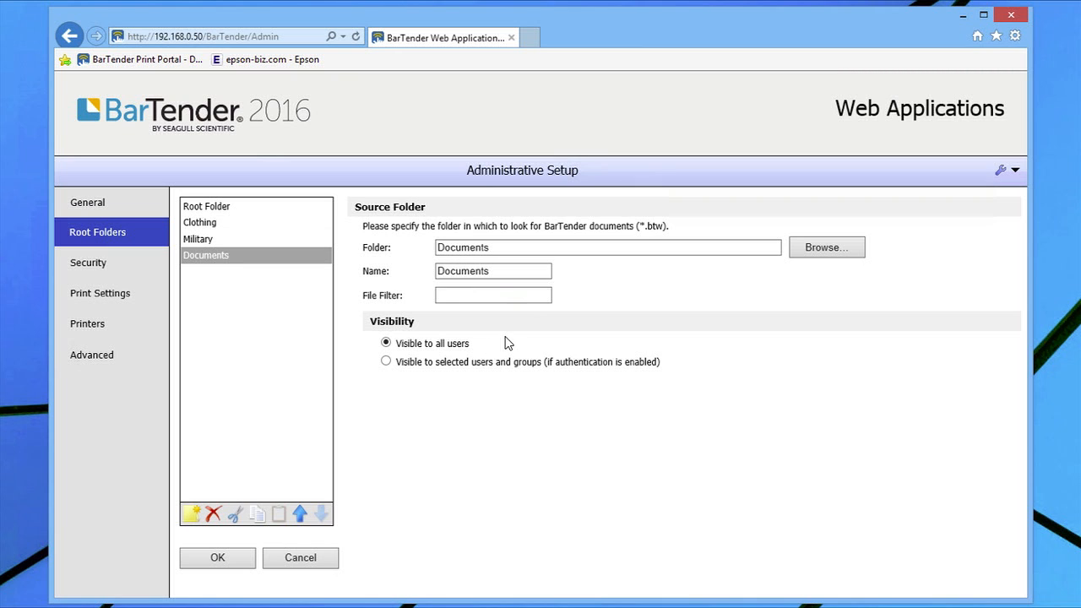
left_click_drag(507, 270, 408, 268)
type("Shipping")
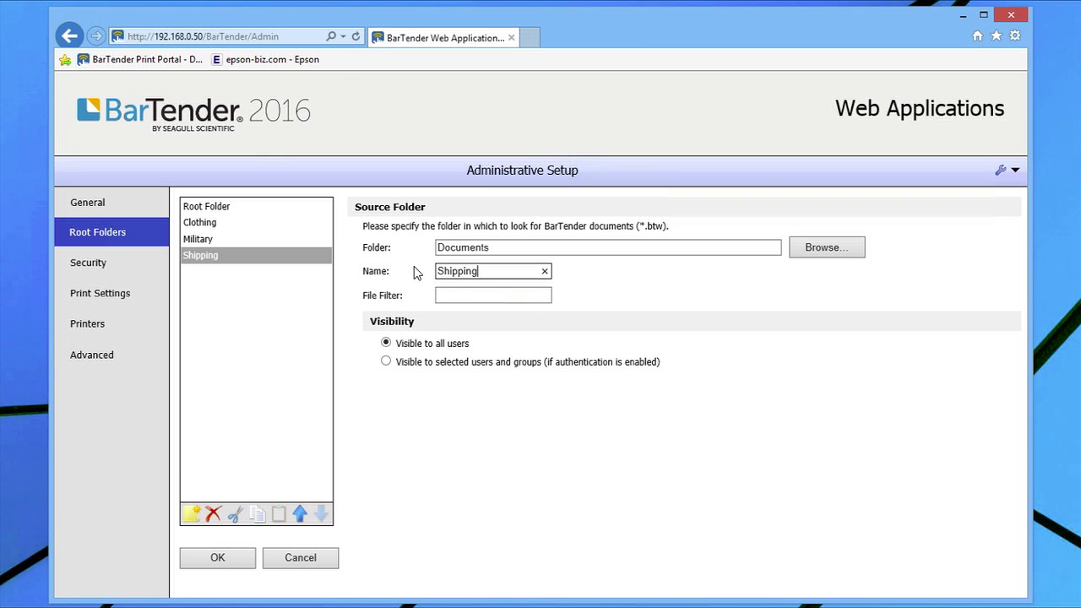
left_click(457, 294)
type("shipping")
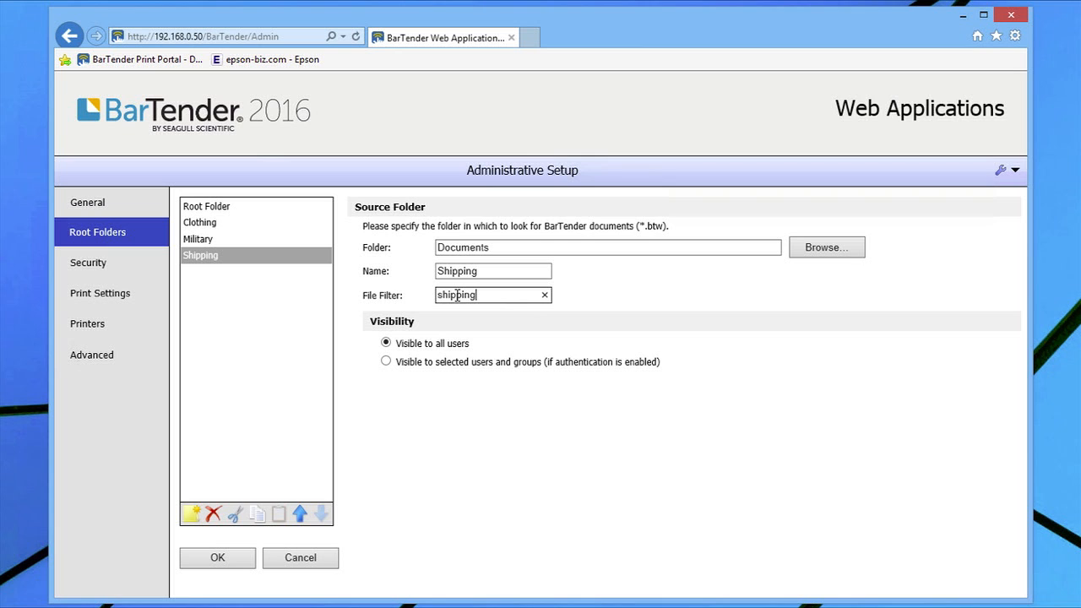
left_click(215, 559)
left_click(435, 215)
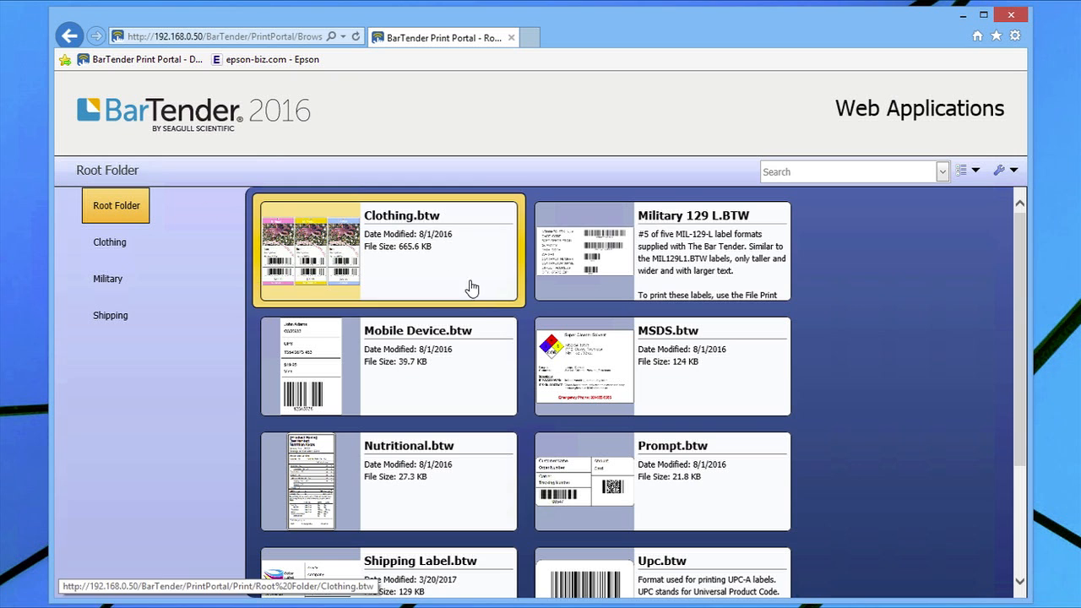
Browse the Clothing, Military and Shipping folders to confirm their filtered labels, then return to Root Folder
scroll(475, 332, "down", 2)
scroll(476, 333, "up", 2)
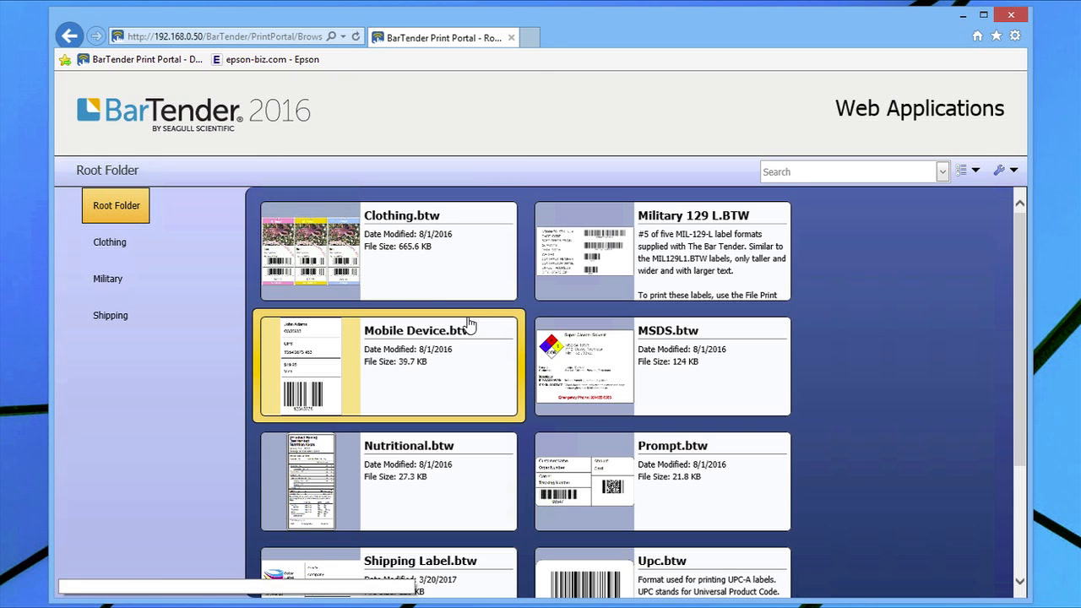
left_click(114, 244)
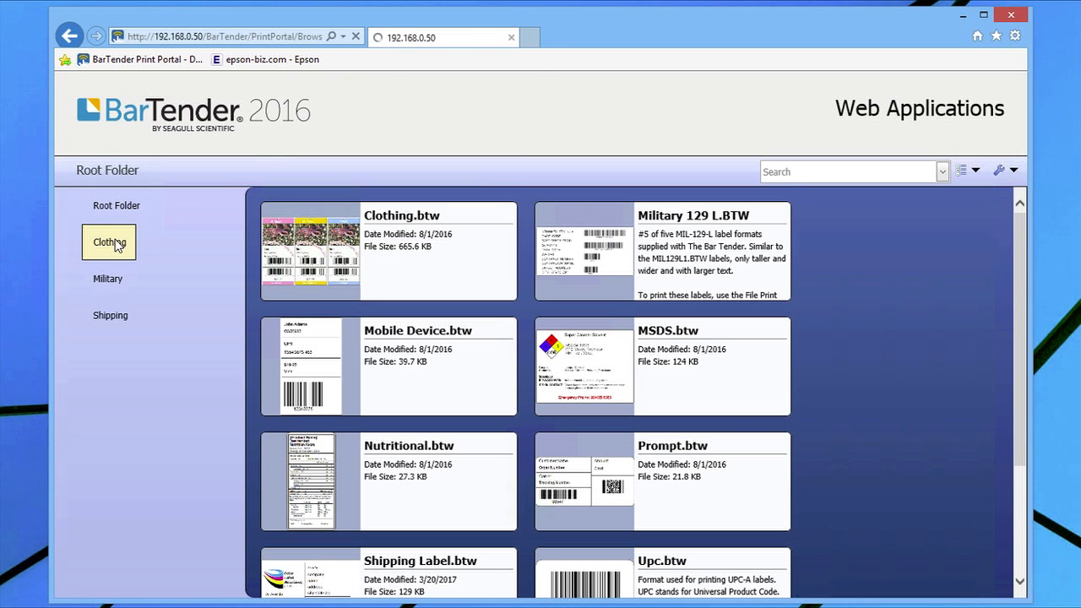
left_click(111, 281)
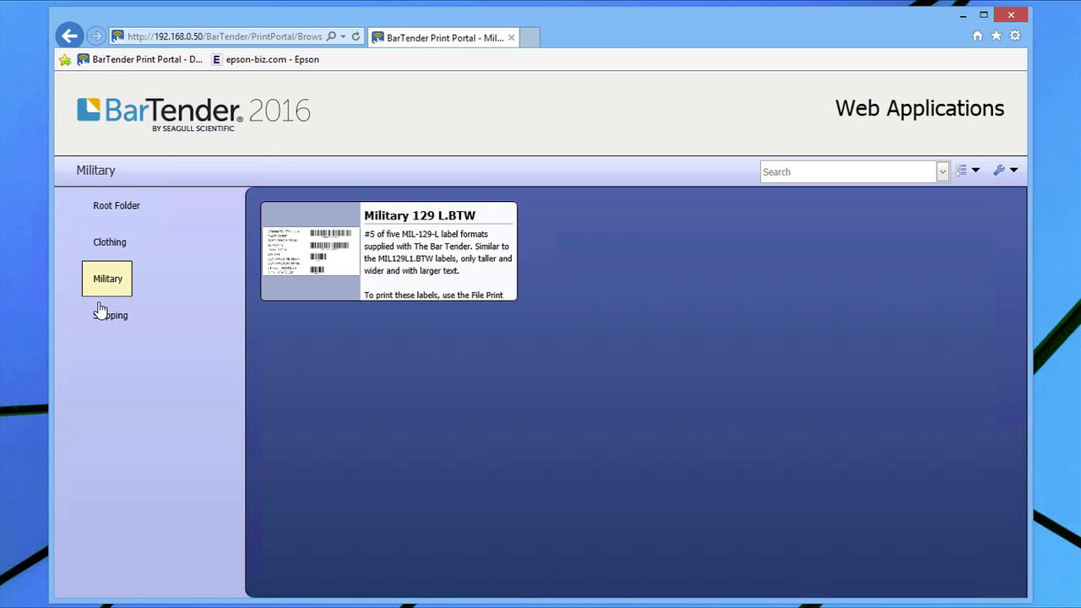
left_click(105, 319)
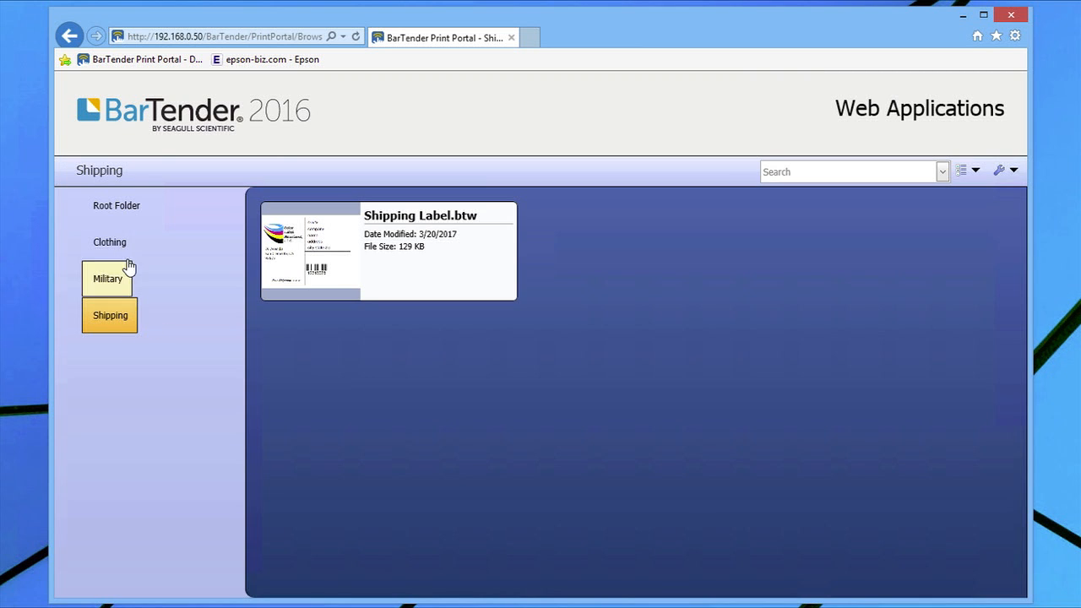
left_click(114, 207)
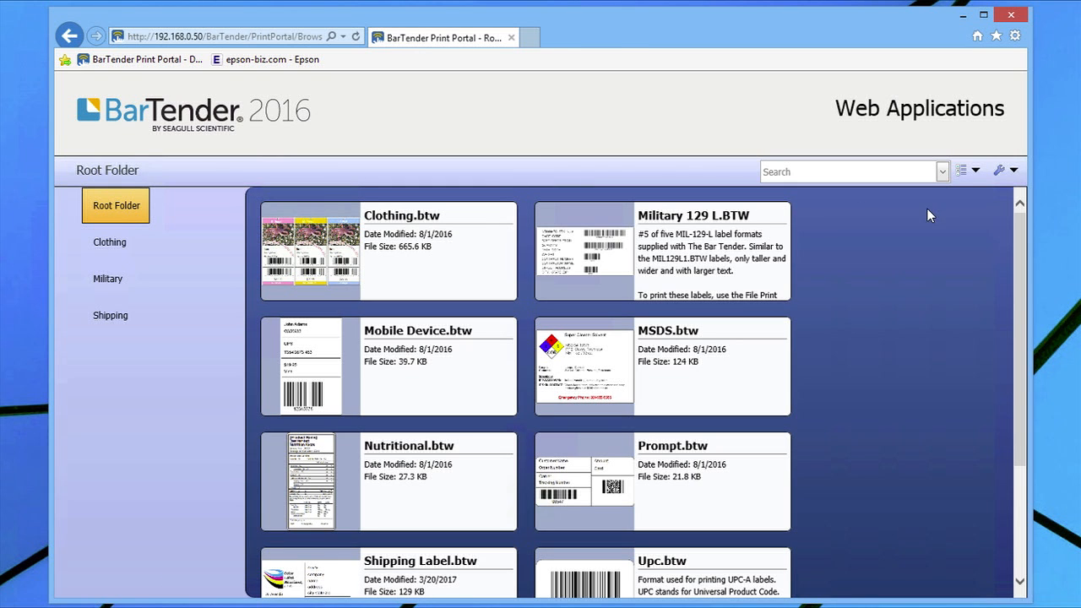
left_click(1014, 172)
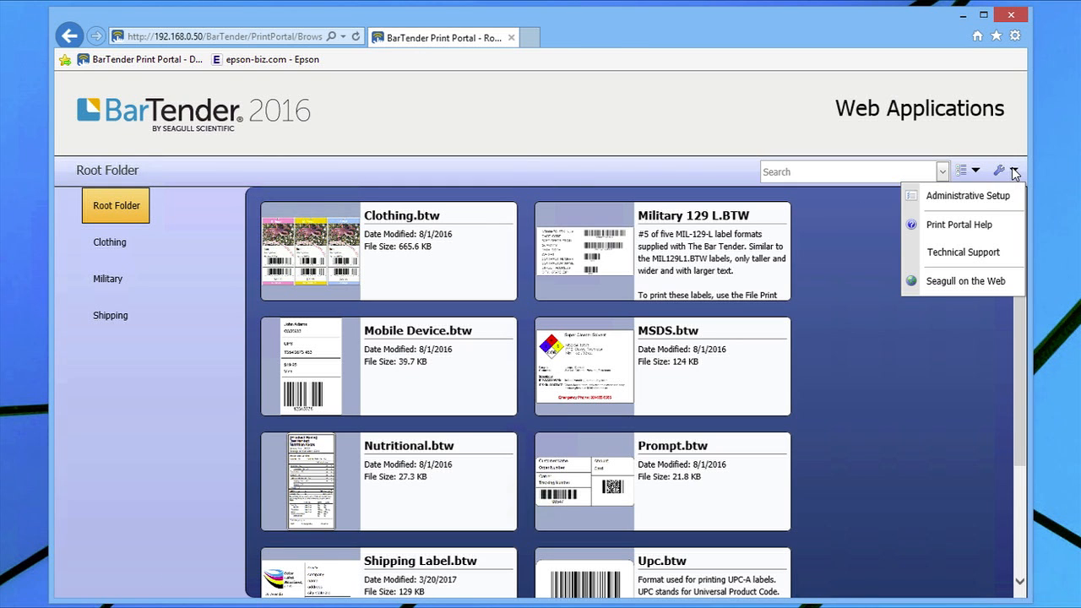
Leave Administrative Setup without saving and return to the Print Portal documents
left_click(973, 196)
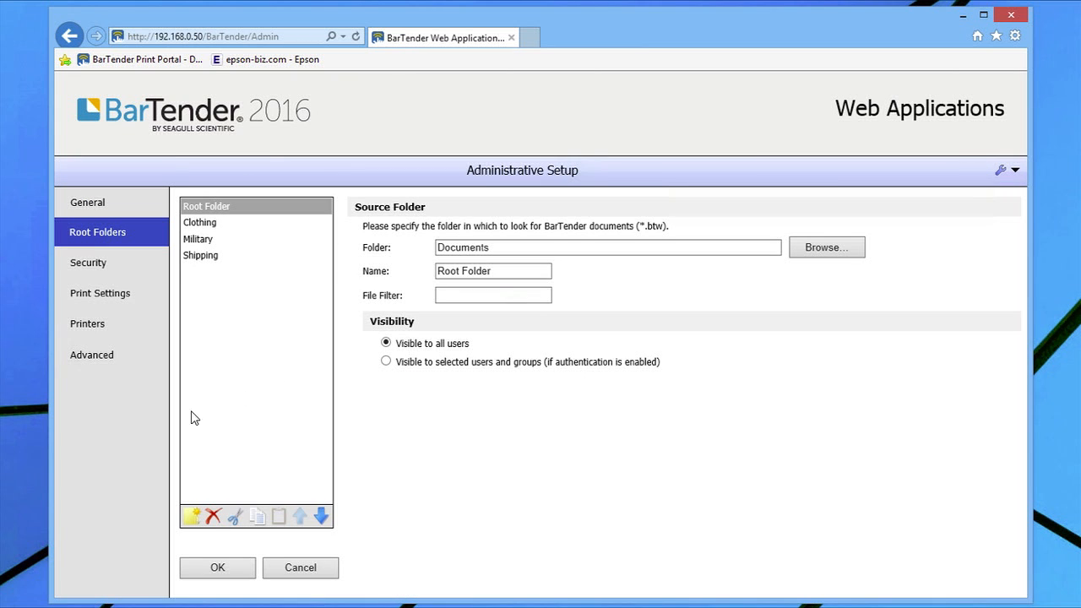
left_click(293, 566)
left_click(445, 215)
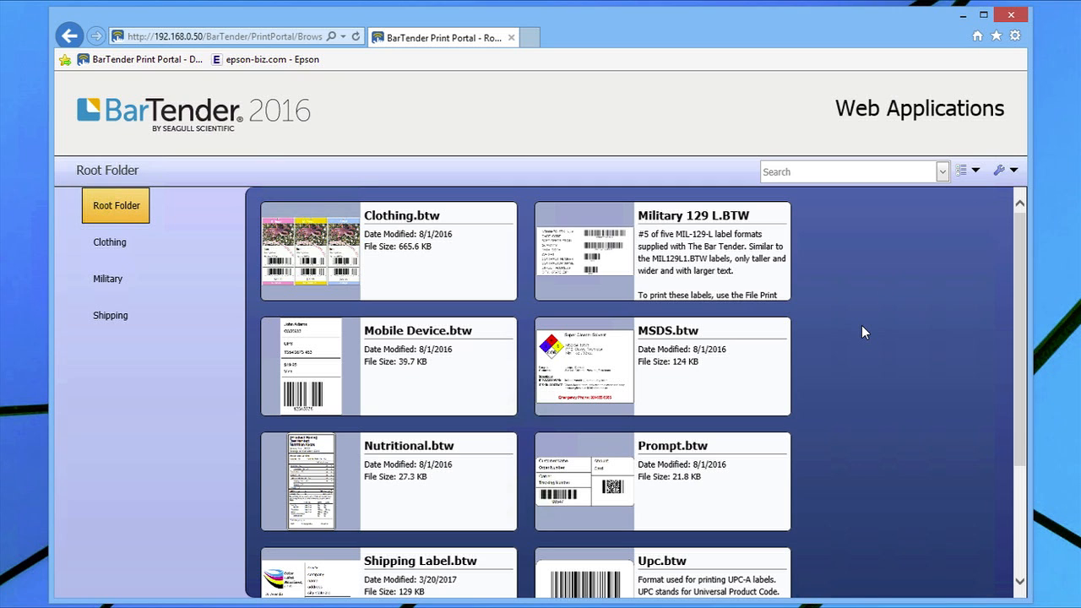
Set the Root Folder's file filter to 'Hidden' and save the setup
left_click(1014, 170)
left_click(968, 196)
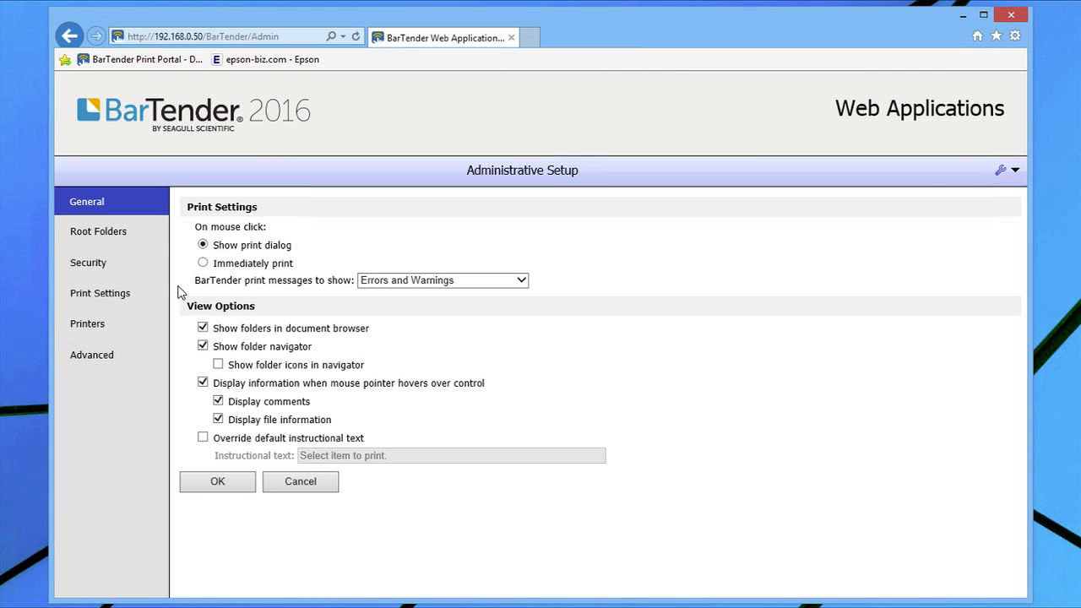
left_click(121, 234)
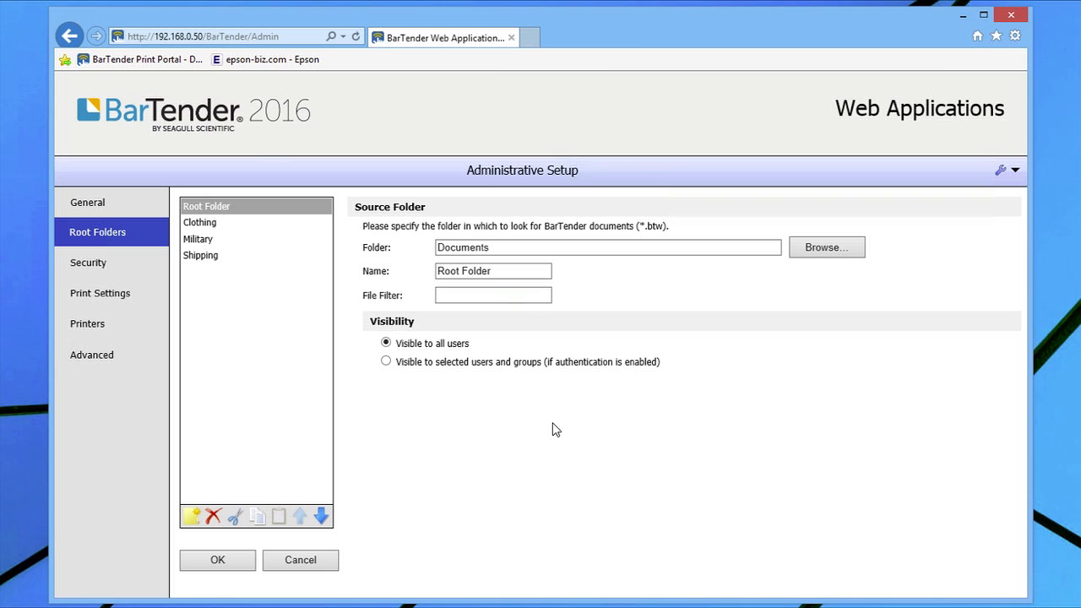
left_click(470, 294)
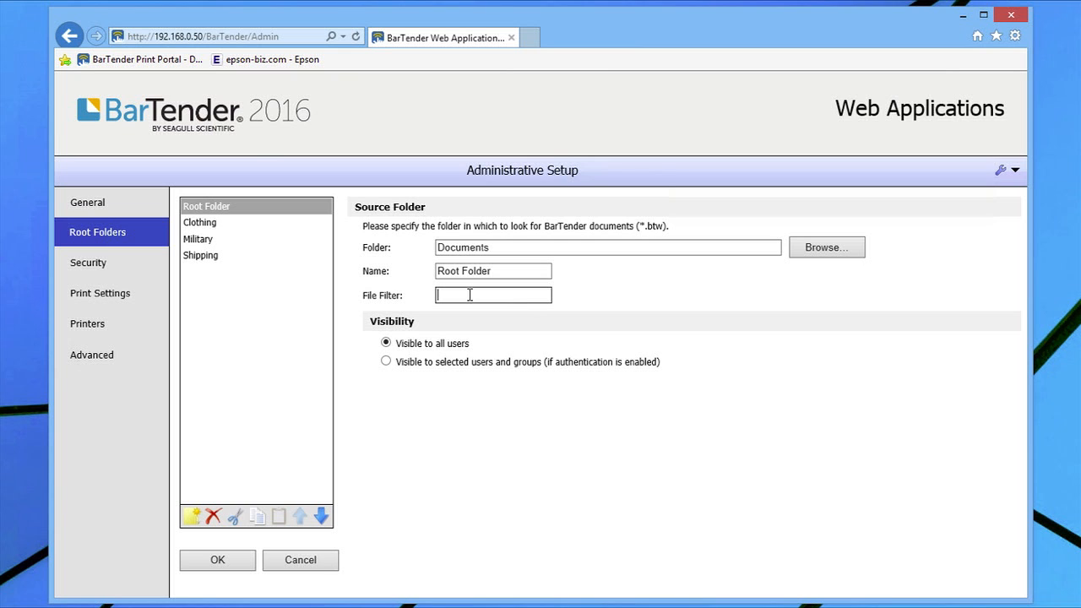
type("Hidden")
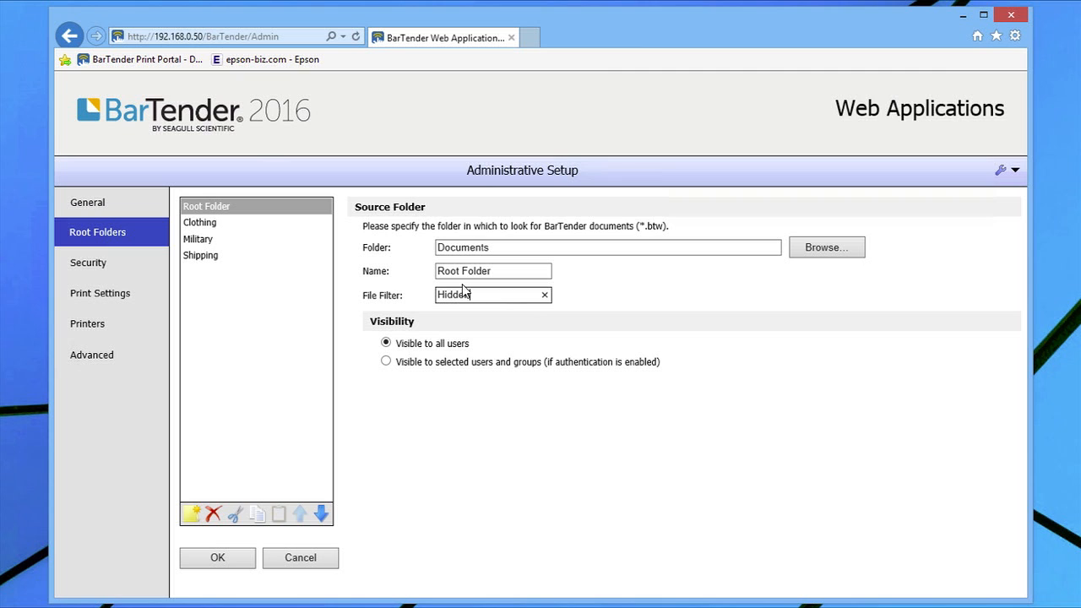
left_click(228, 558)
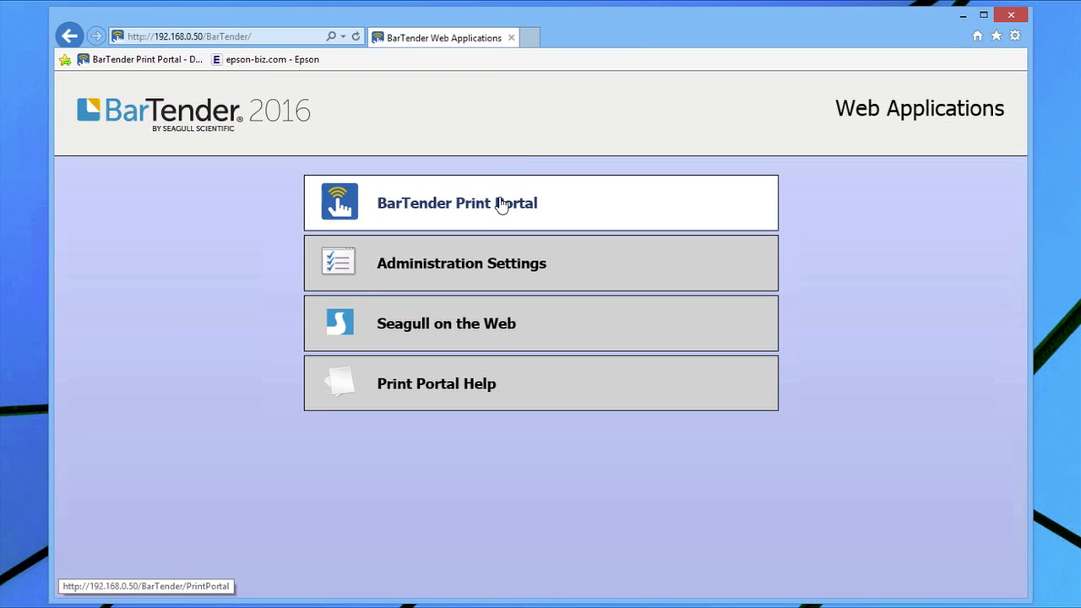
Check the Root Folder, Clothing, Military and Shipping listings under the Hidden filter, then open Administrative Setup
left_click(558, 208)
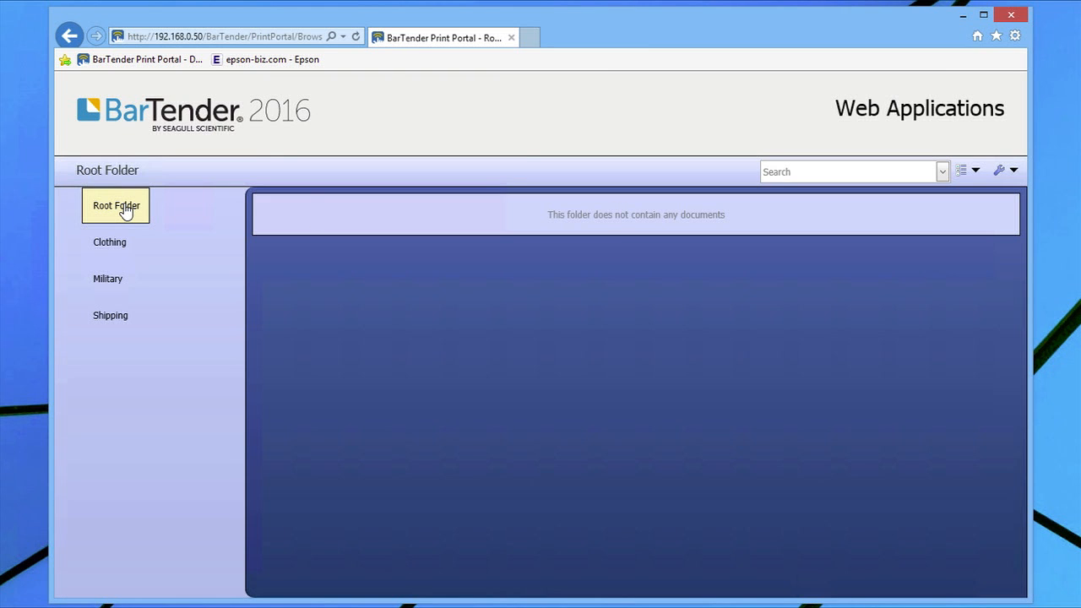
left_click(125, 211)
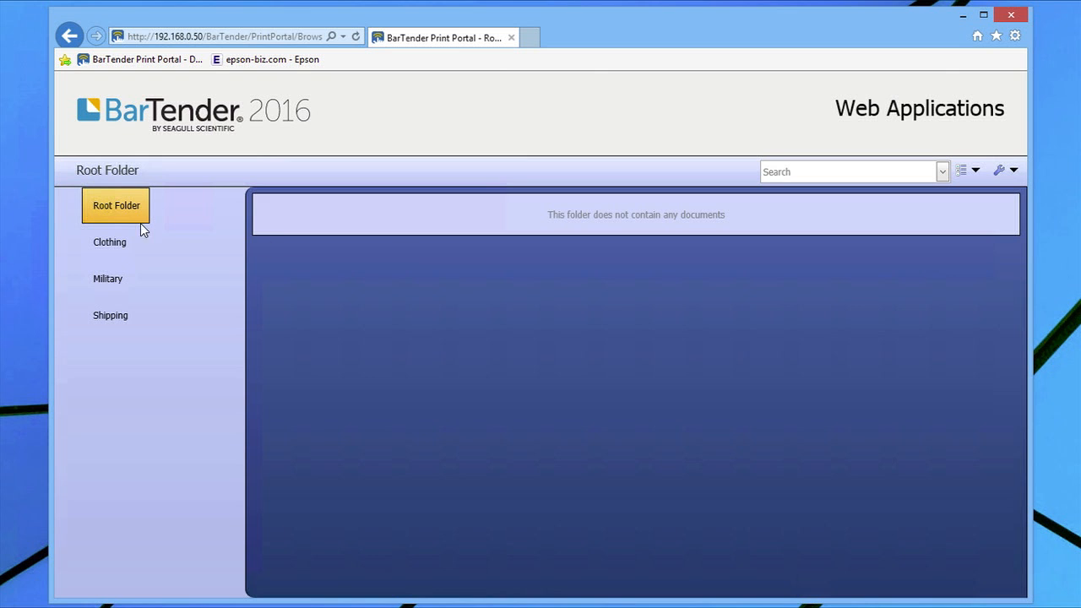
left_click(108, 253)
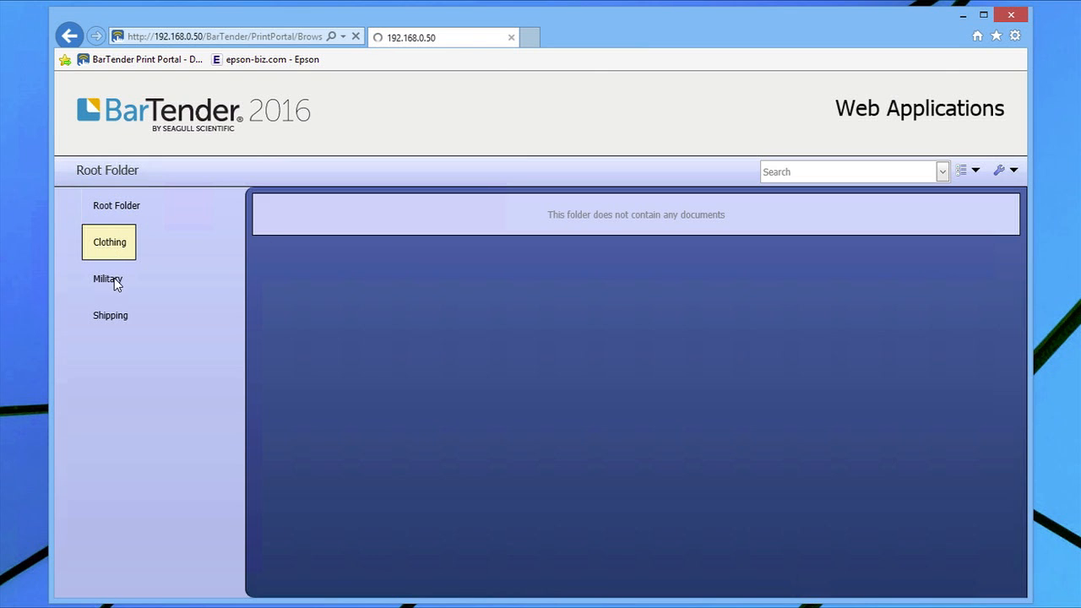
left_click(114, 285)
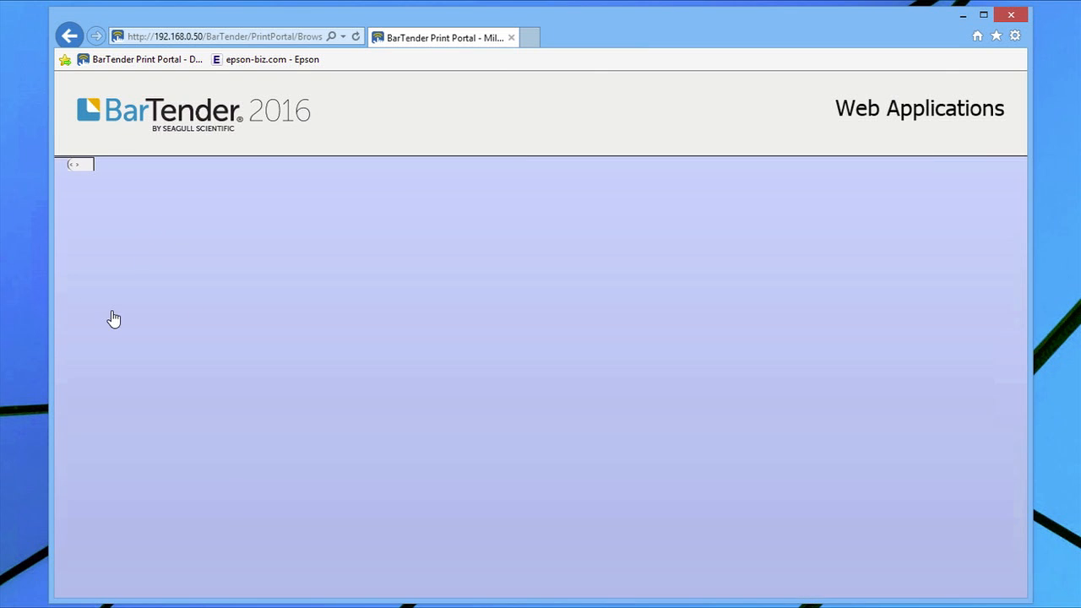
left_click(112, 320)
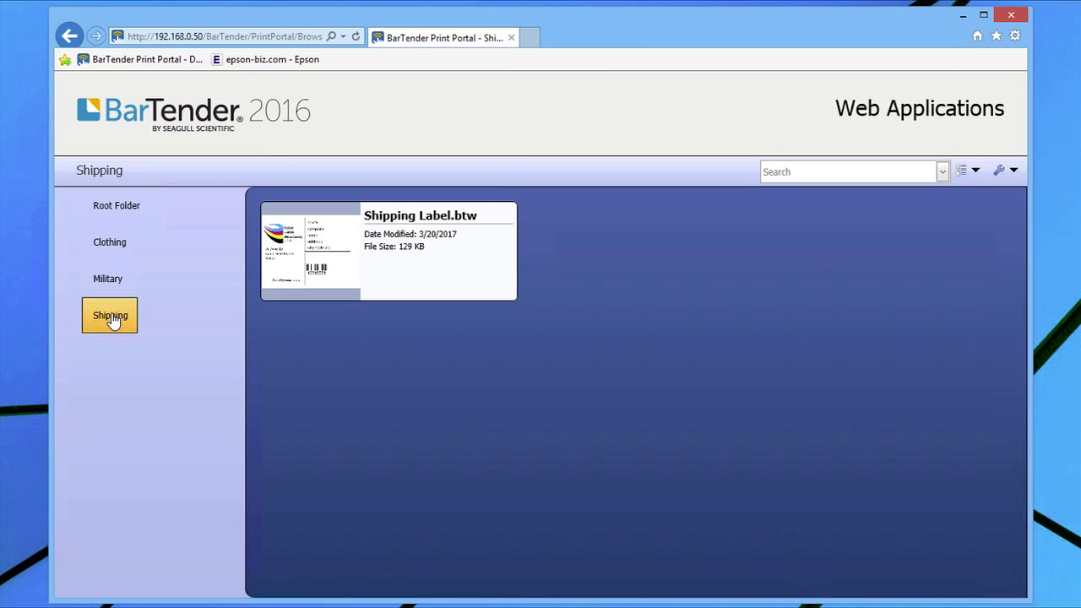
left_click(1013, 169)
left_click(987, 195)
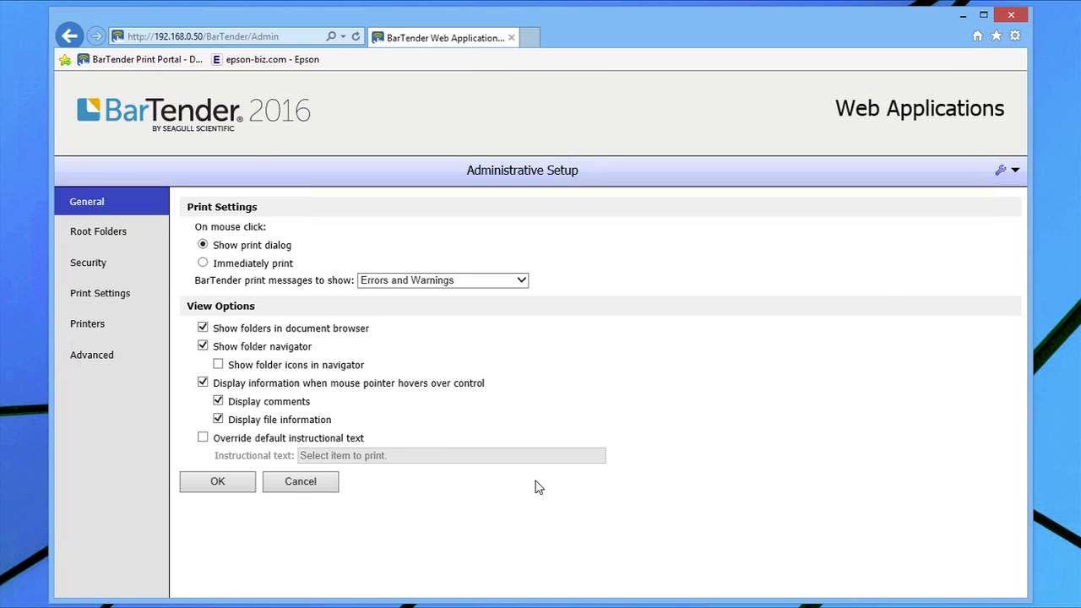
Restrict the Clothing root folder's visibility to the Administrators group only
left_click(100, 232)
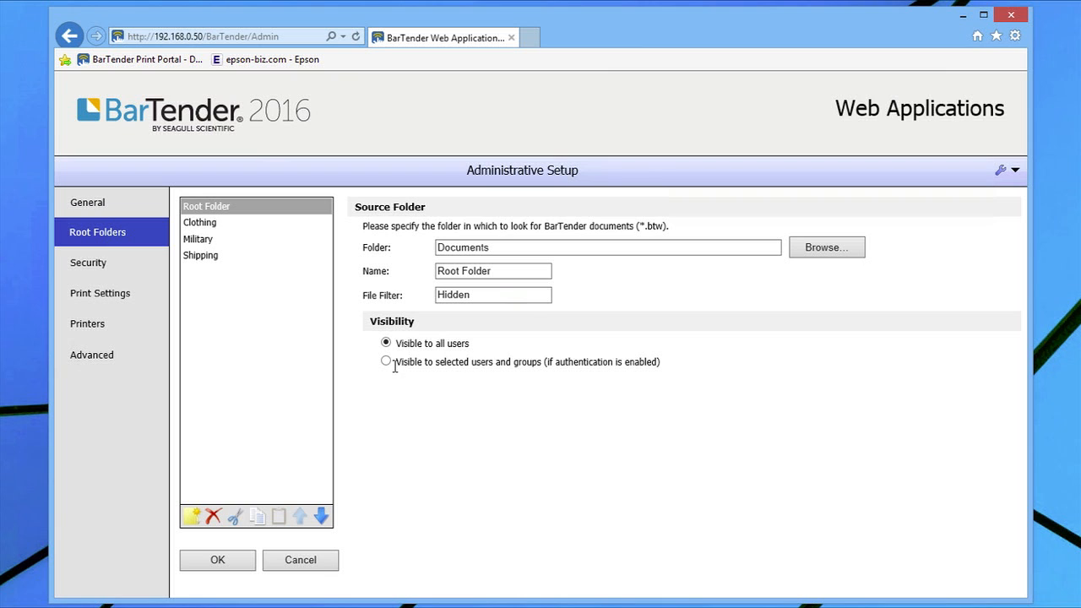
left_click(206, 226)
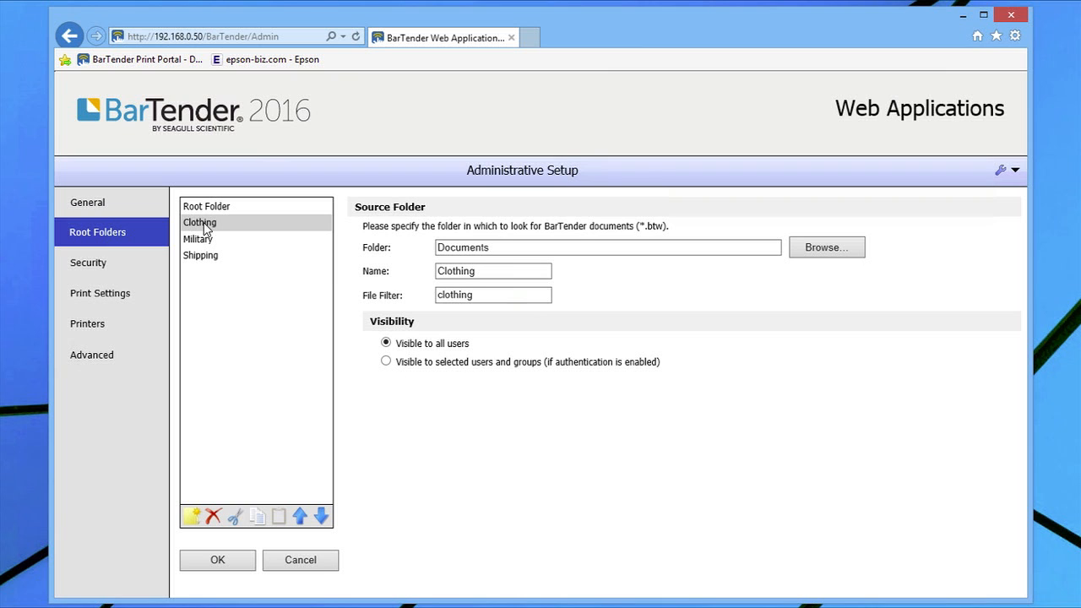
left_click(387, 362)
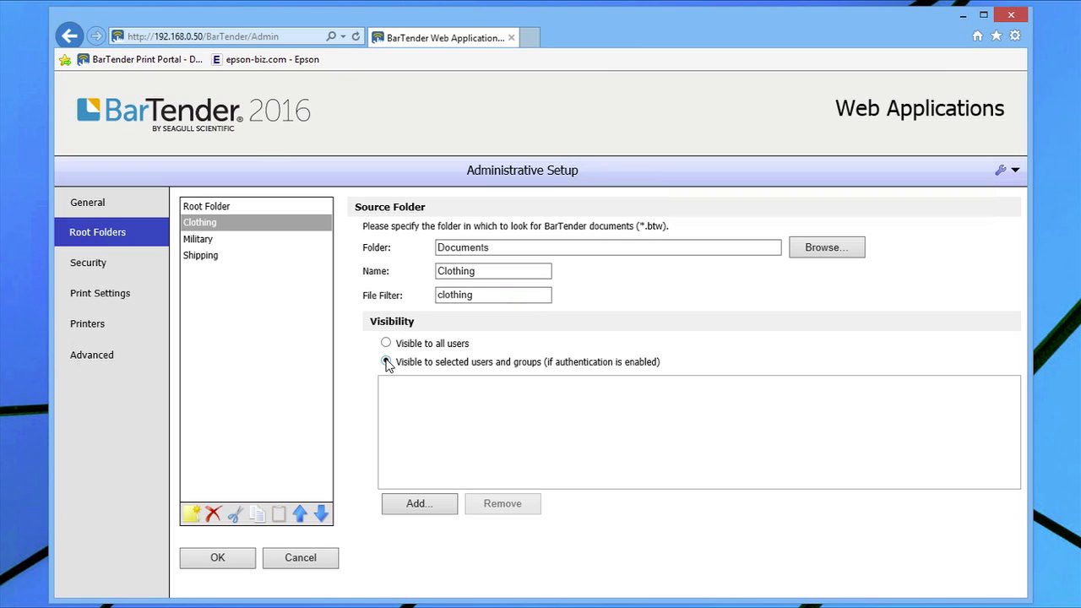
left_click(420, 503)
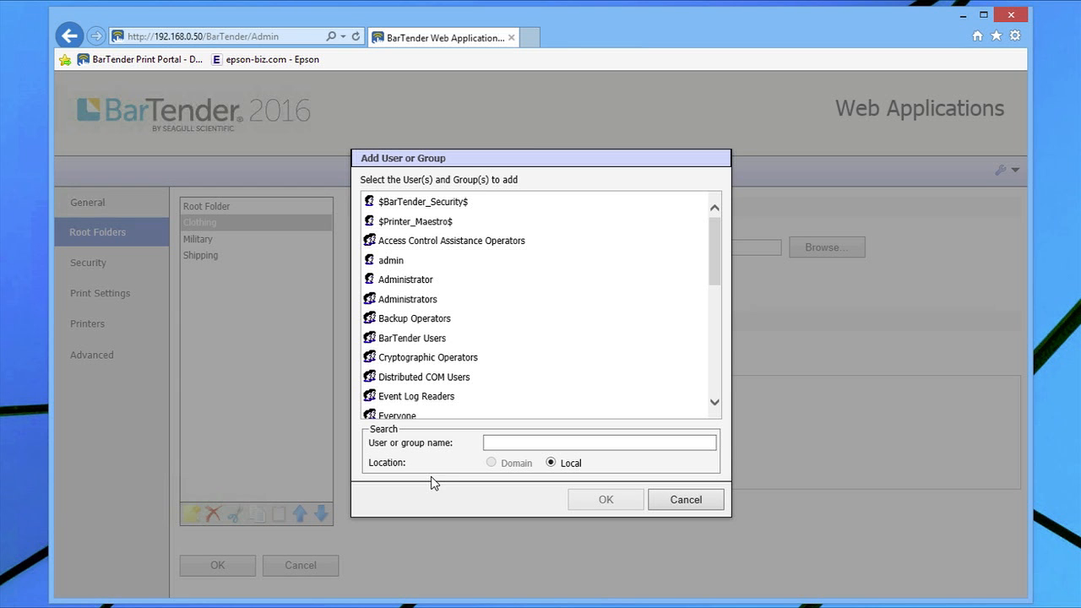
left_click(416, 302)
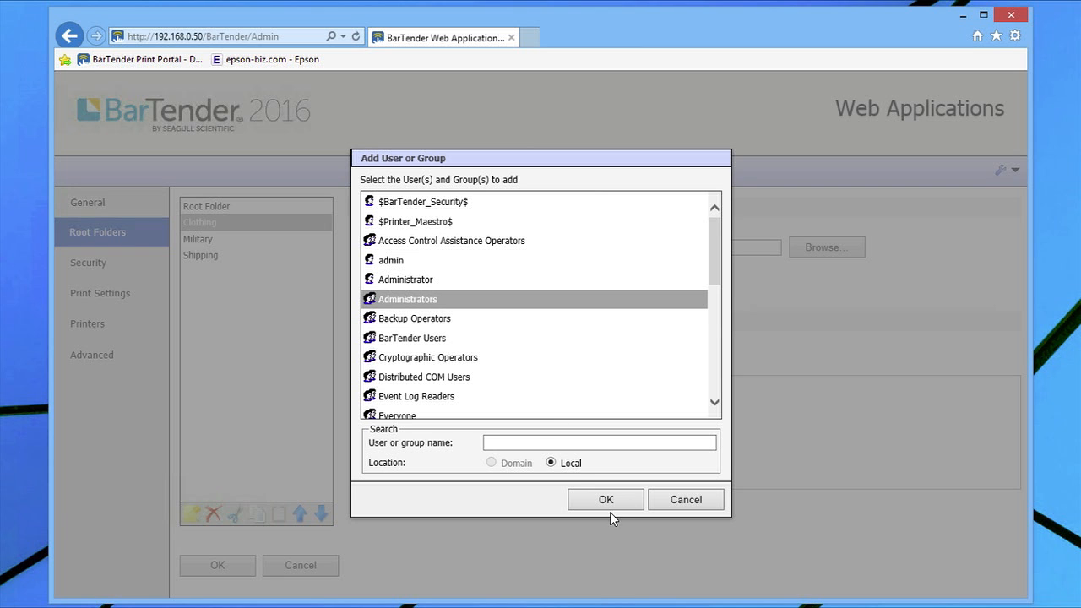
left_click(589, 503)
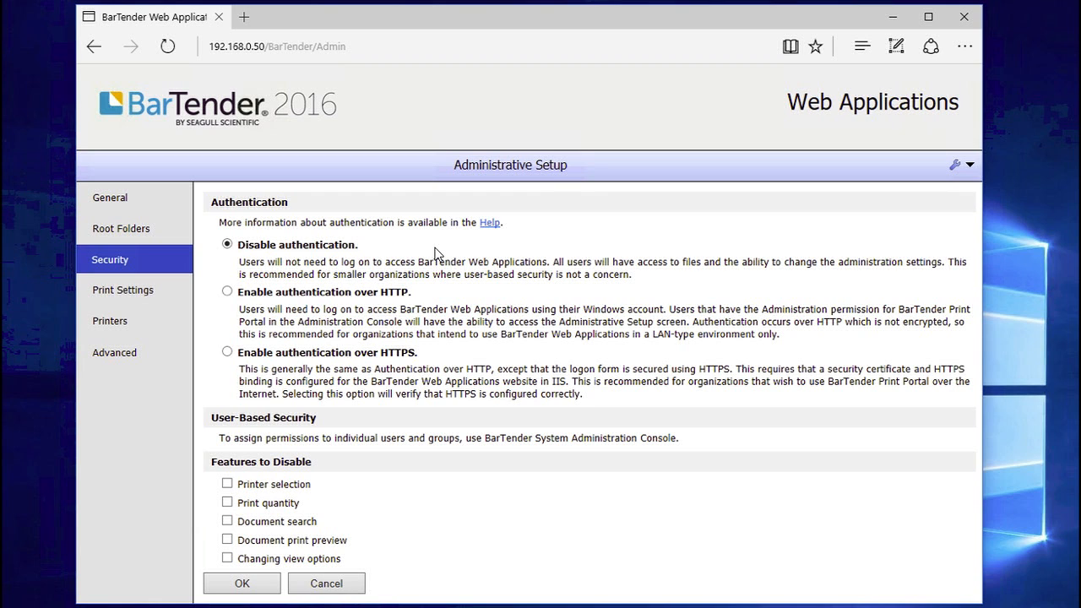
Enable authentication over HTTP with verified administrator credentials, save, and bring Safari on screen
left_click(227, 292)
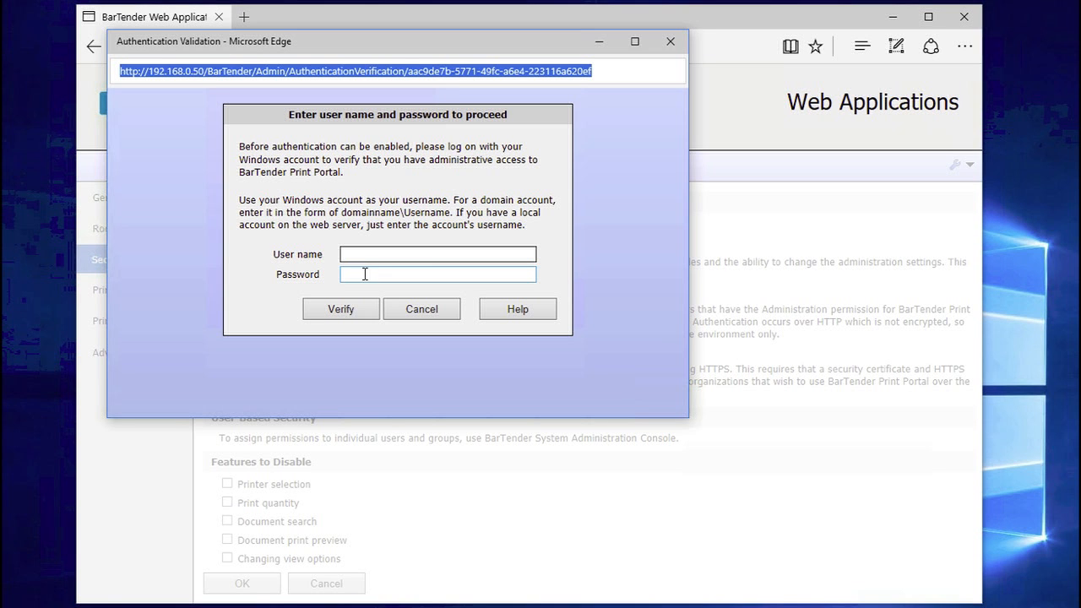
left_click(367, 252)
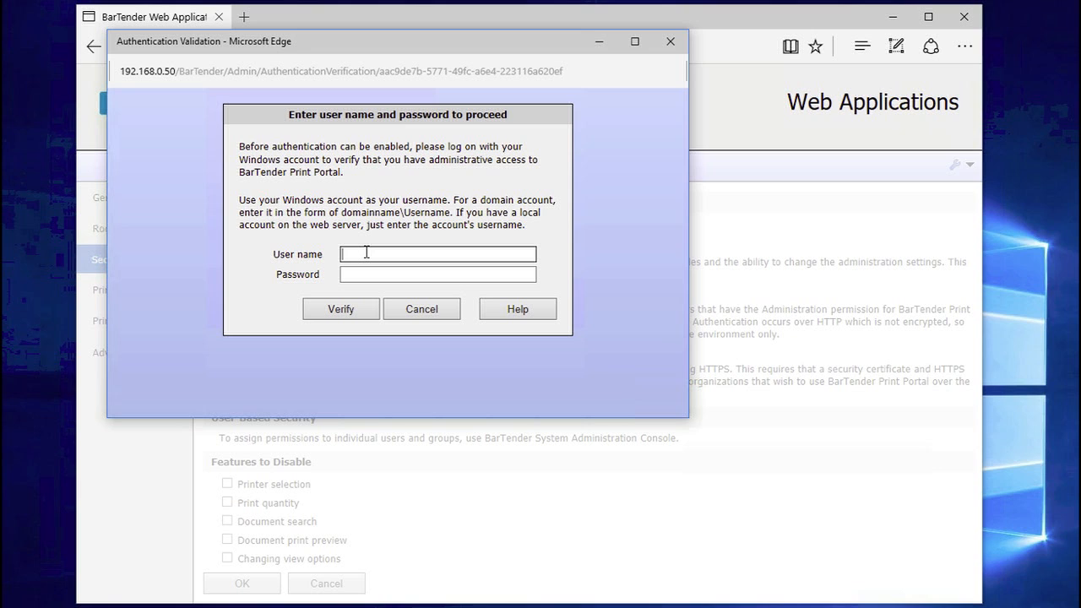
type("admin")
key("Tab")
type("password")
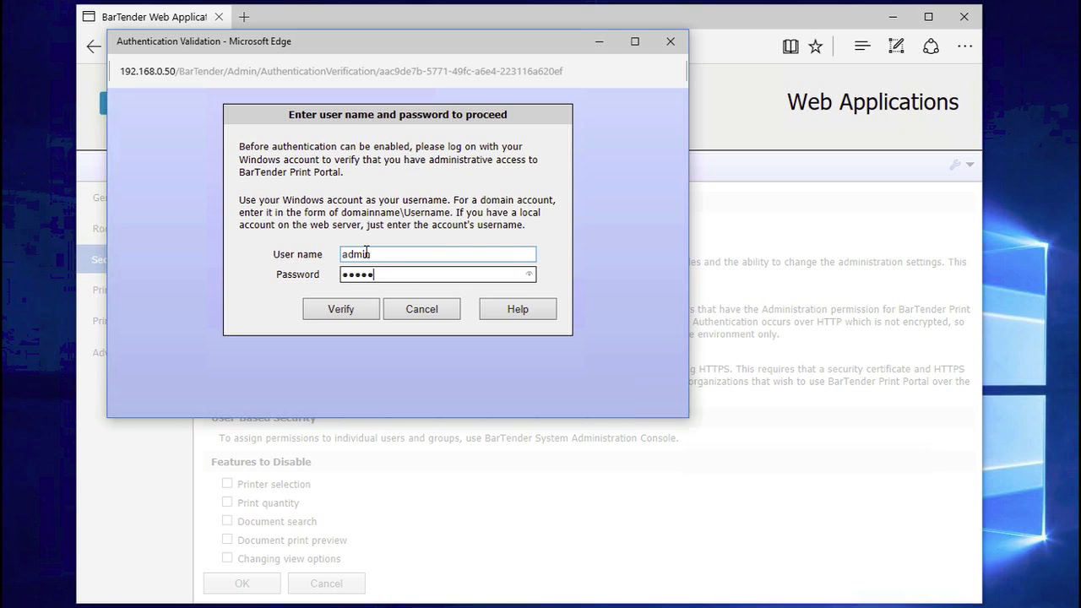
left_click(343, 306)
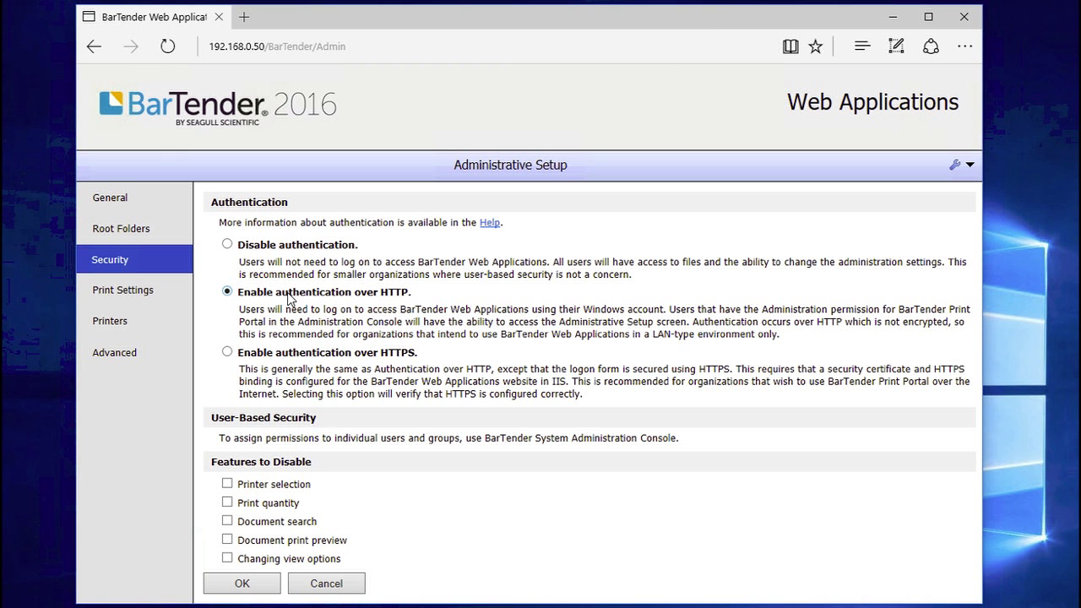
left_click(242, 585)
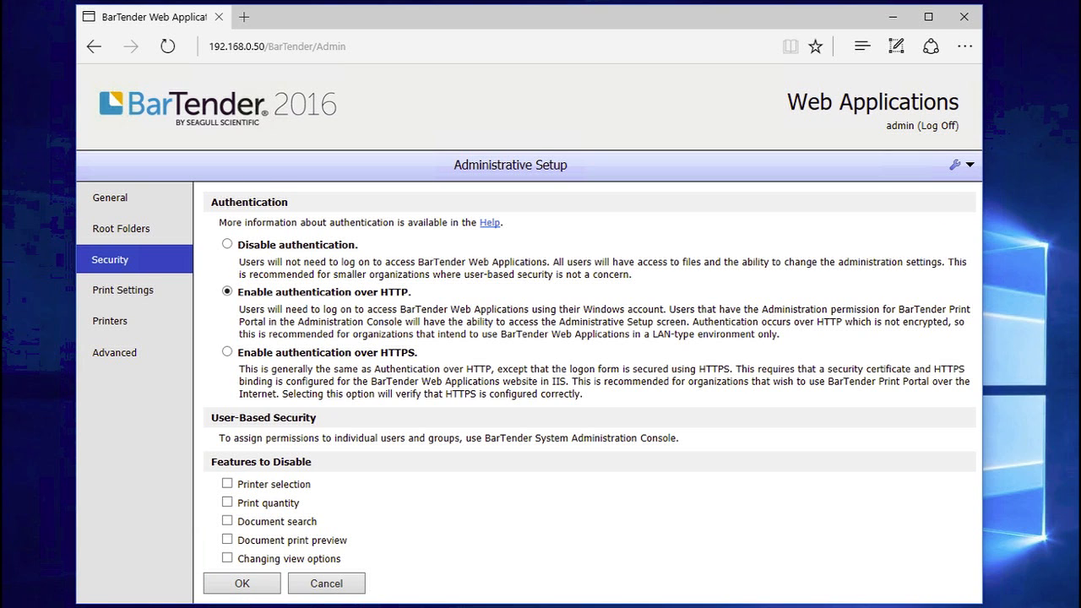
left_click_drag(1080, 100, 538, 49)
In Safari, load 192.168.0.50/bartender and sign in to Print Portal as the non-admin test user
left_click(507, 69)
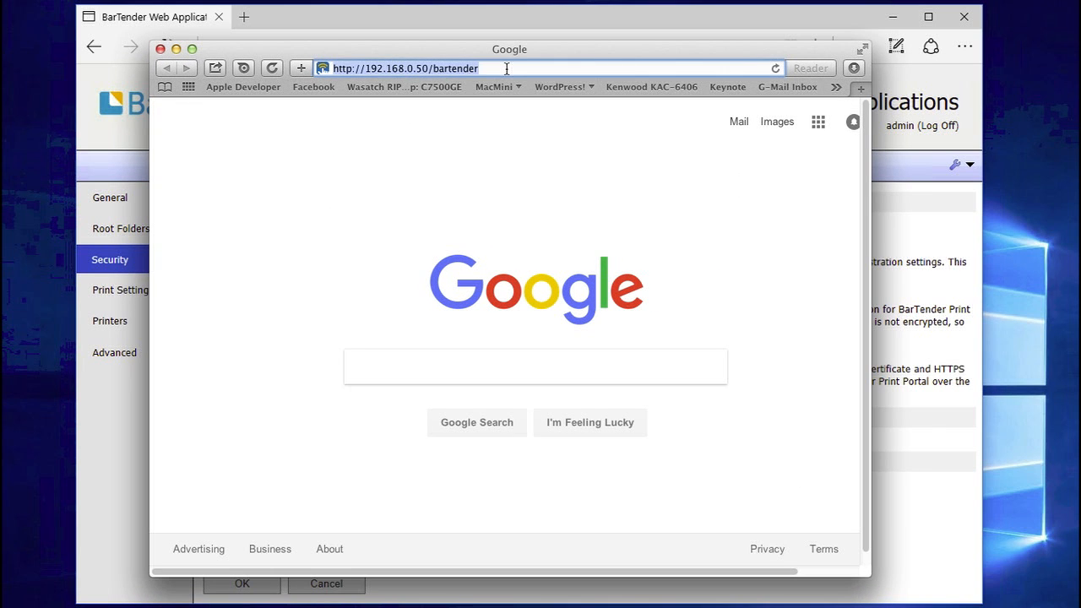
left_click(504, 68)
key("Return")
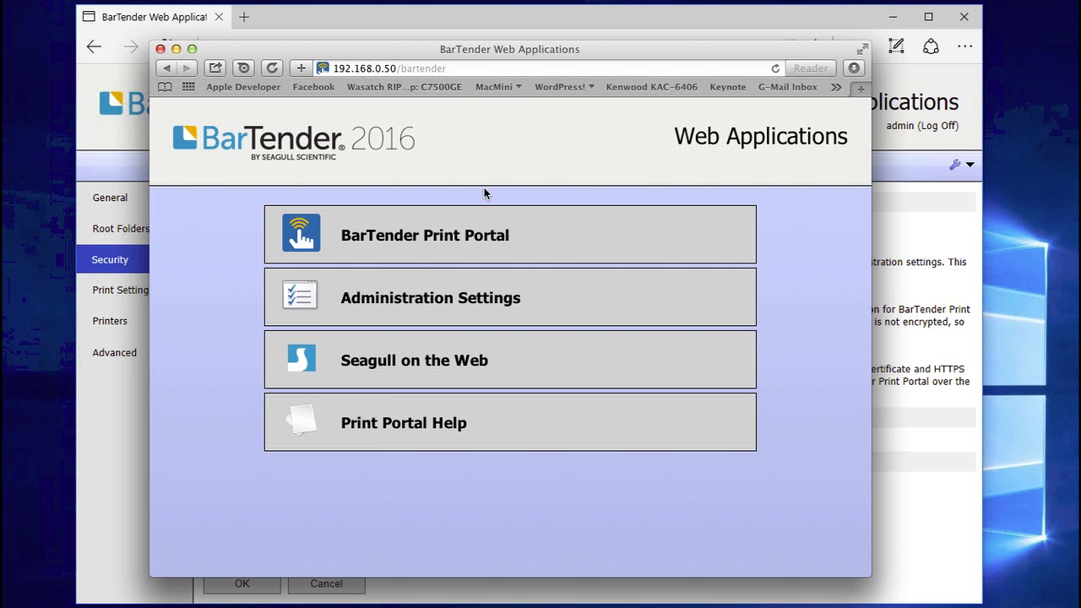
left_click(431, 239)
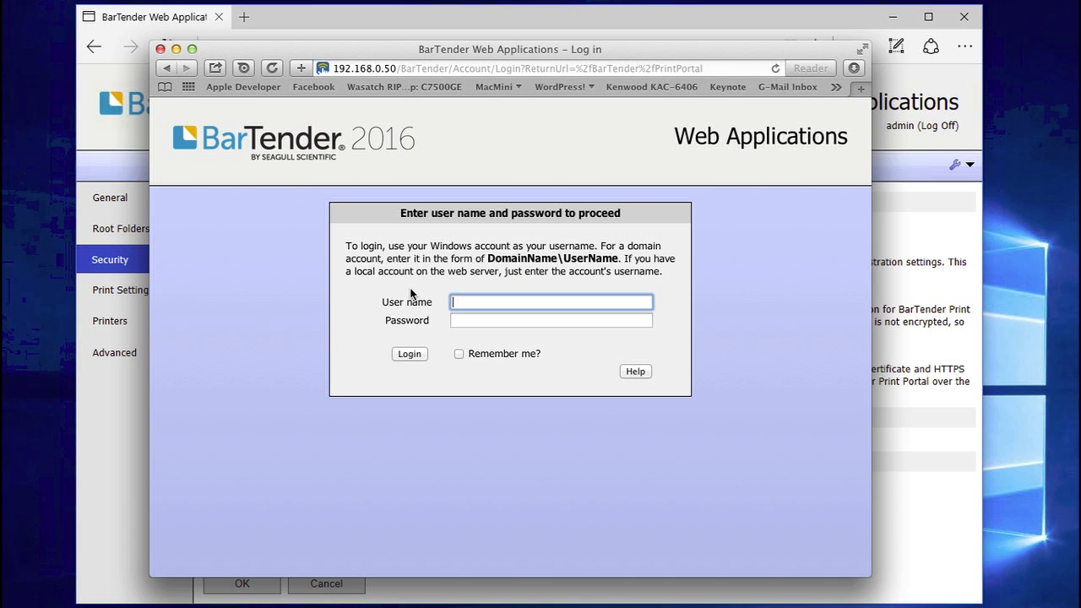
type("loser")
key("Tab")
type("•")
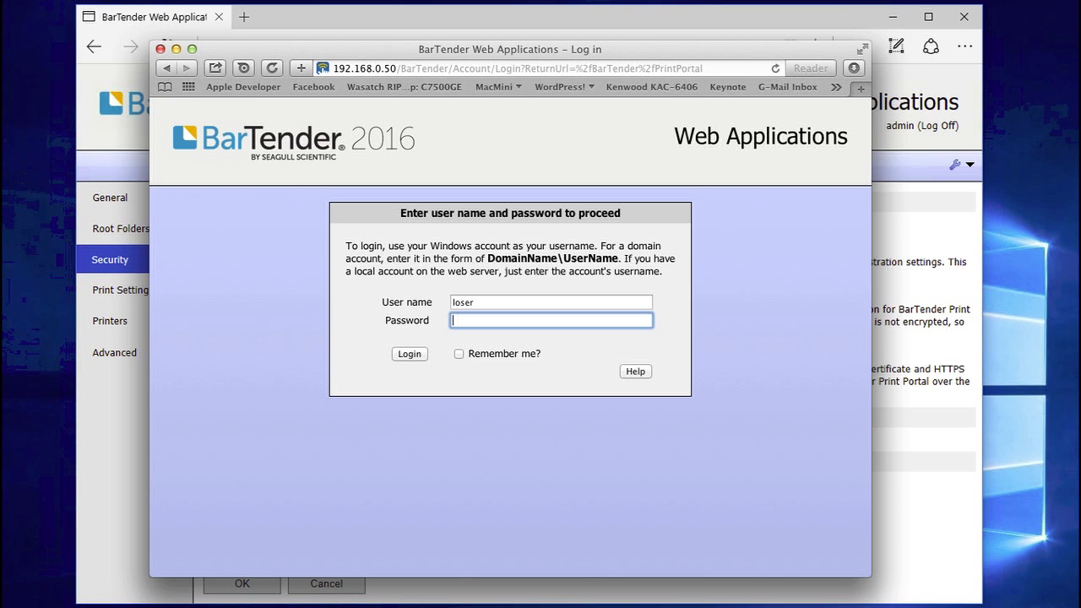
type("•••••")
left_click(404, 352)
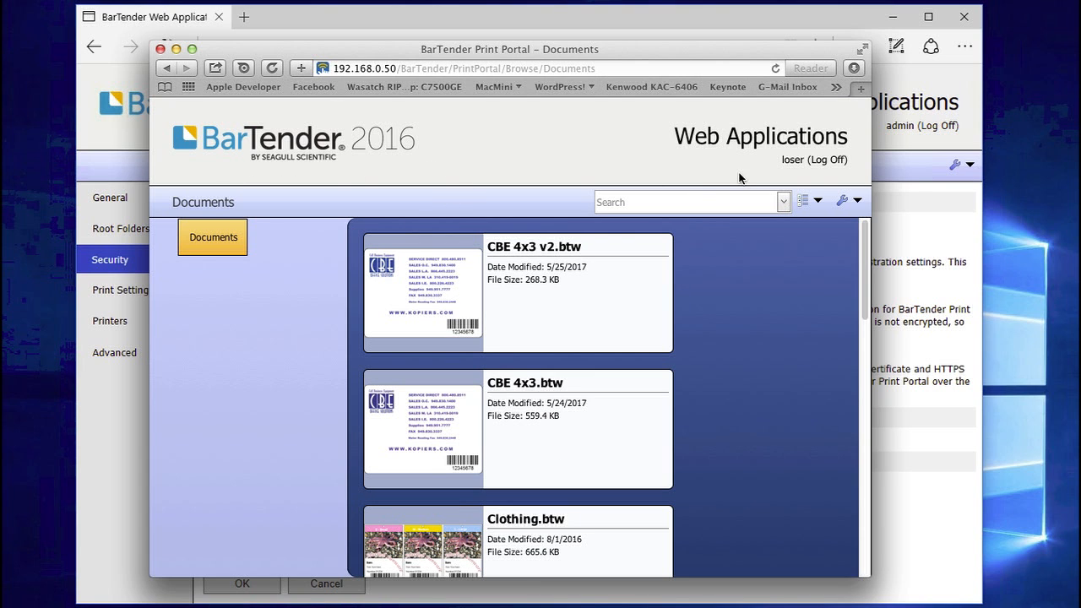
Attempt Administrative Setup as this user, get refused, and return to the Web Applications home
left_click(857, 201)
left_click(837, 224)
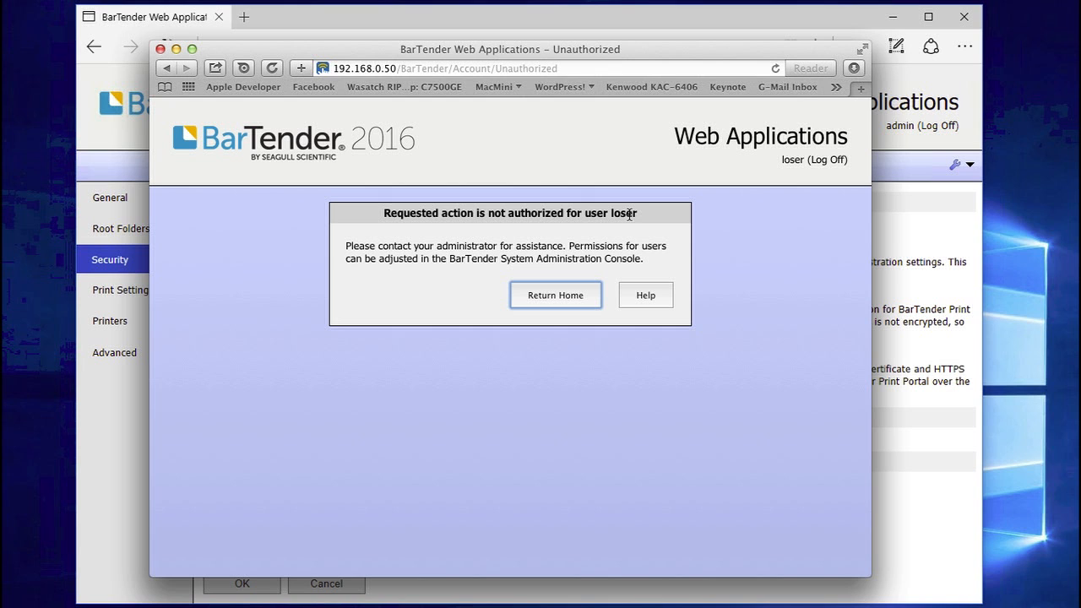
left_click(568, 293)
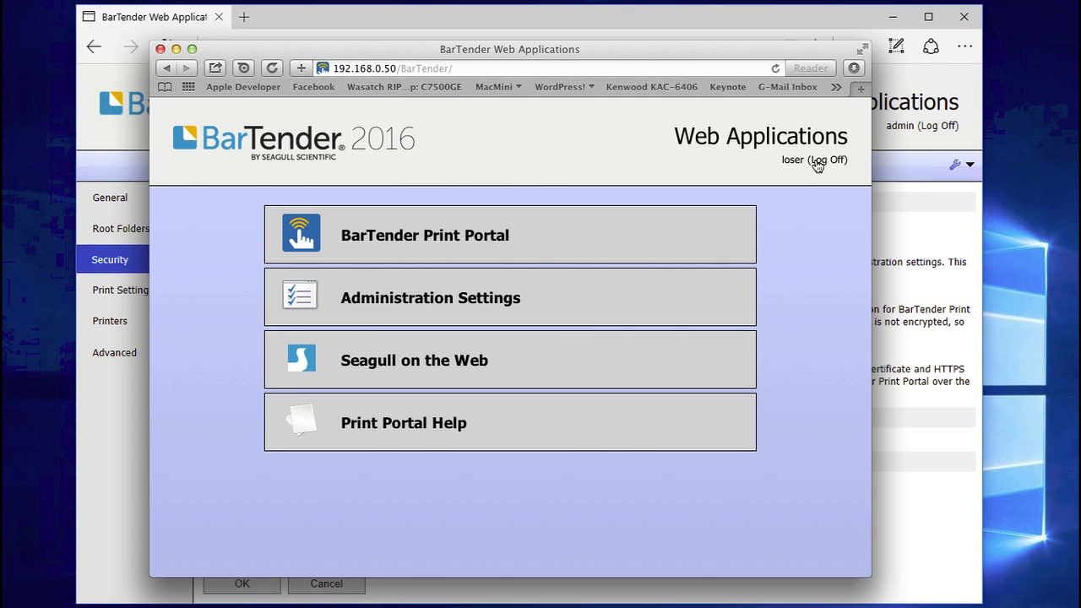
Log off the restricted user and sign back in with the administrator account
left_click(818, 163)
left_click(835, 158)
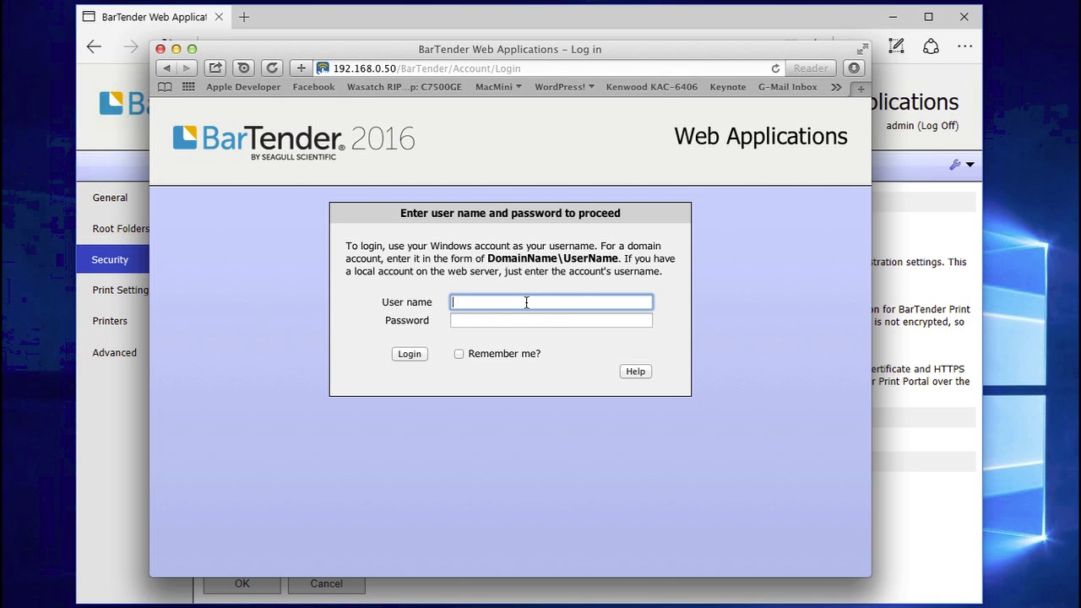
type("admin")
key("Tab")
type("•••••")
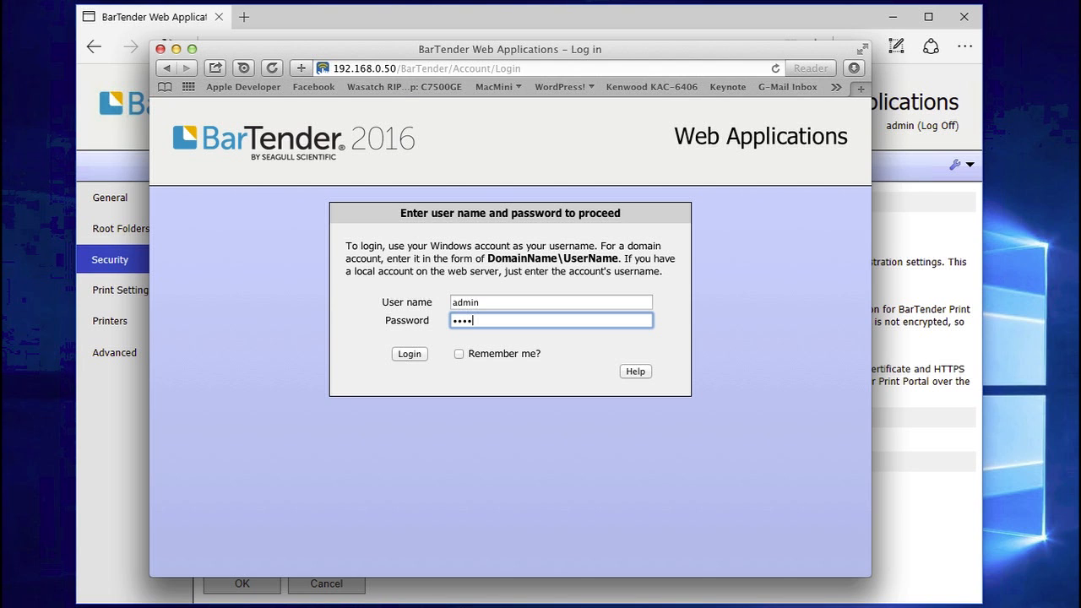
type("•••")
left_click(409, 354)
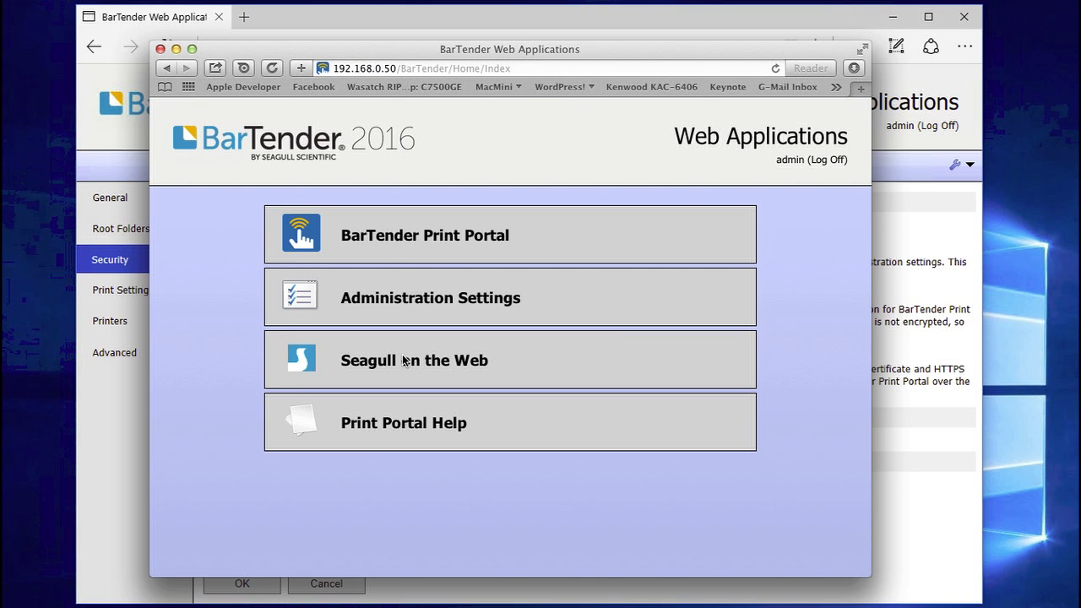
Open the Print Portal documents and go to Administrative Setup
left_click(439, 250)
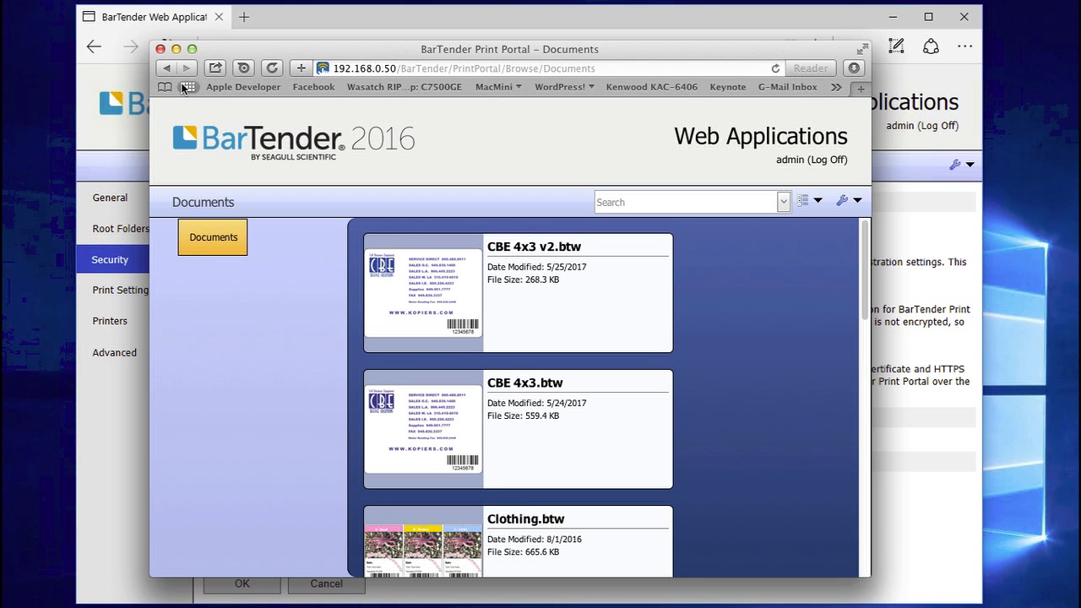
left_click(857, 201)
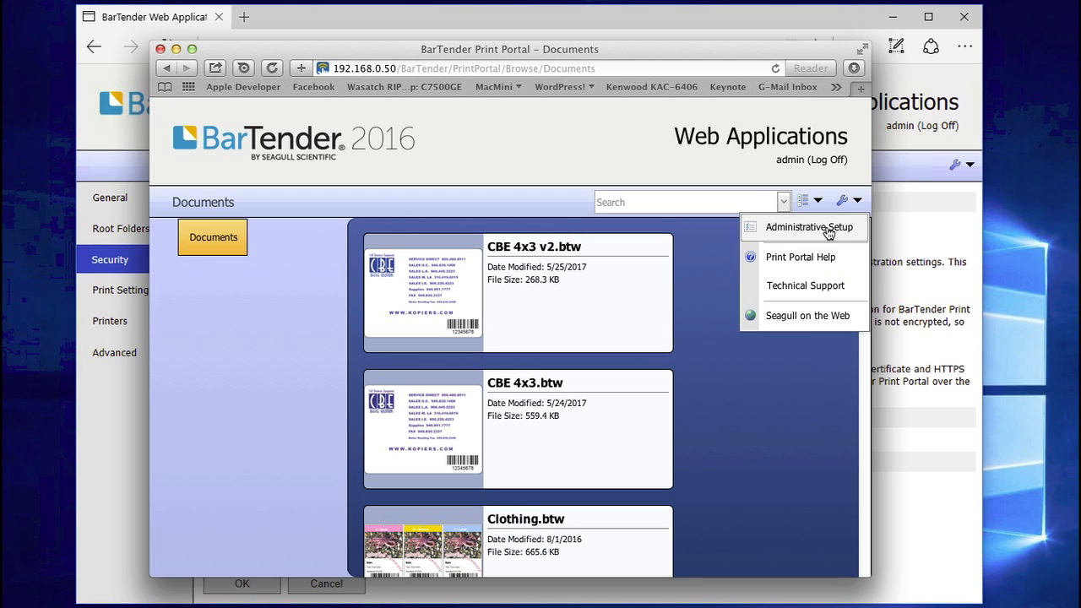
left_click(827, 228)
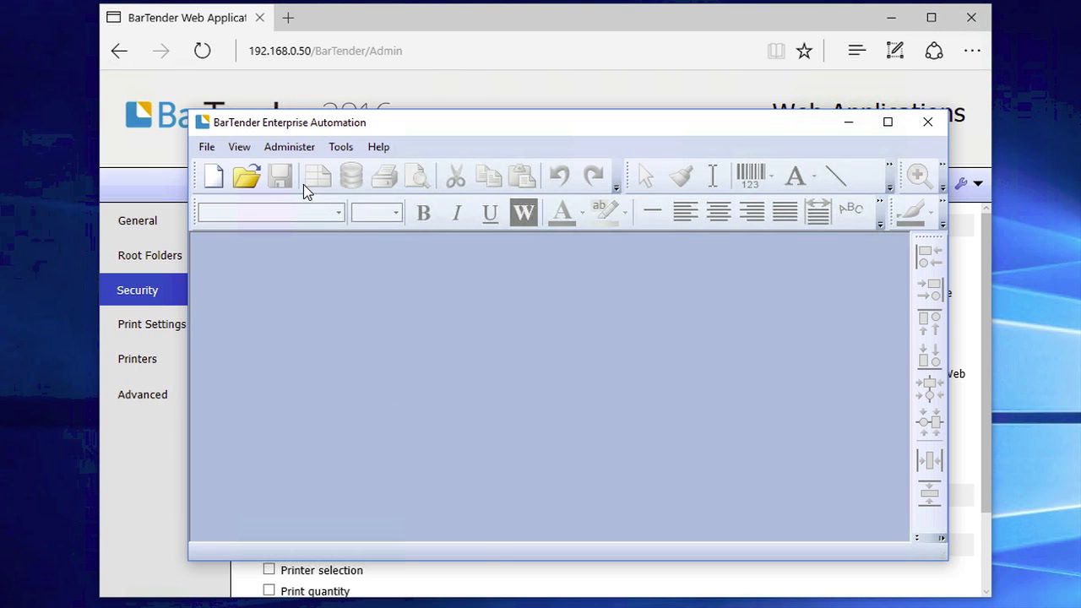
Launch the Administration Console from BarTender Designer's Tools menu
left_click(340, 147)
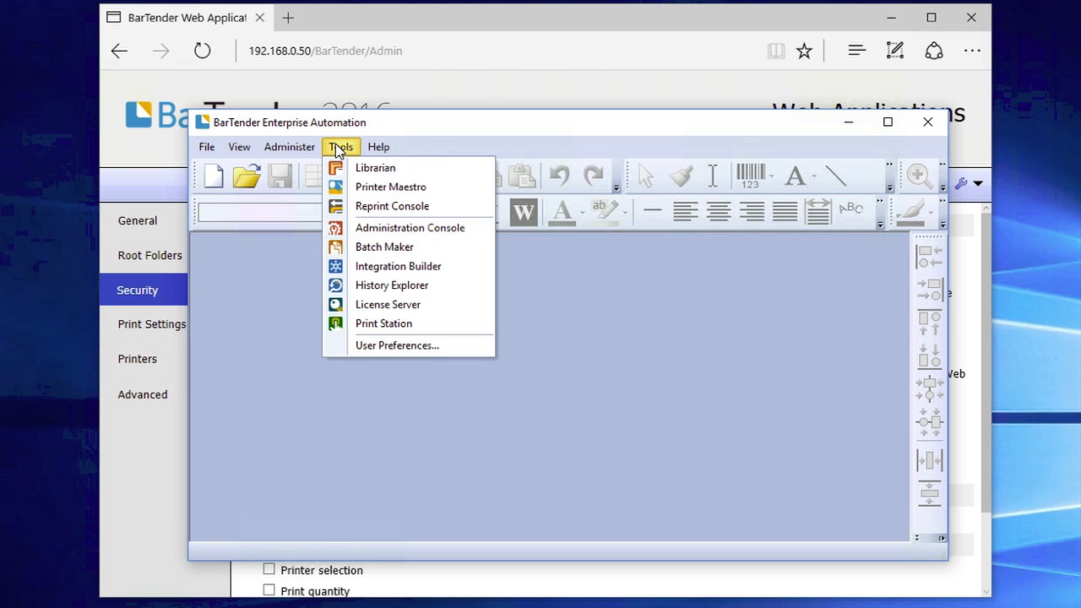
left_click(415, 229)
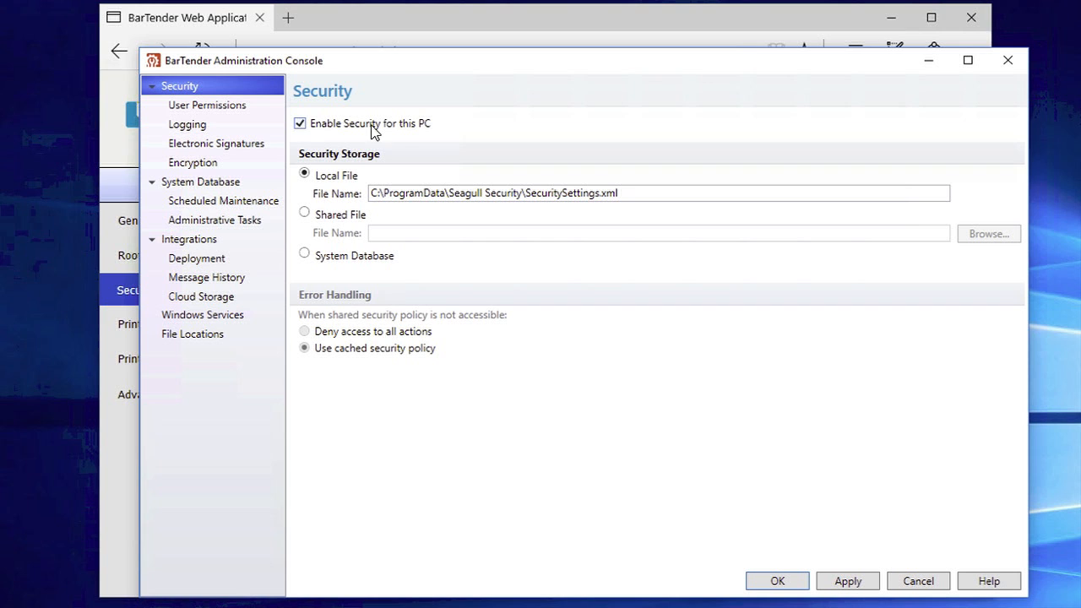
Select the local Users group in User Permissions and scroll to its BarTender Print Portal rights
left_click(191, 108)
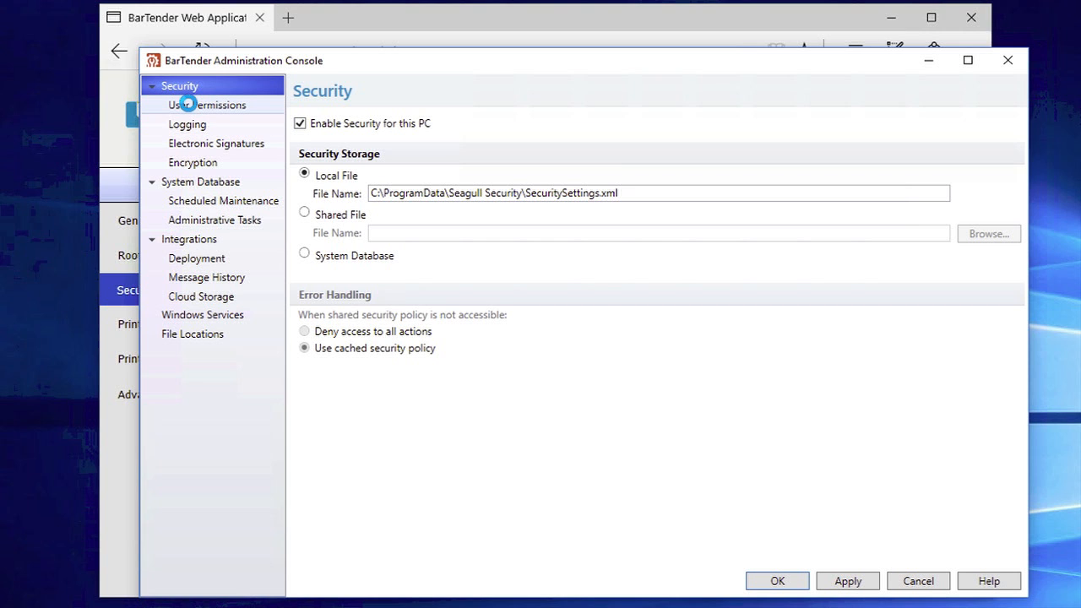
left_click(1008, 338)
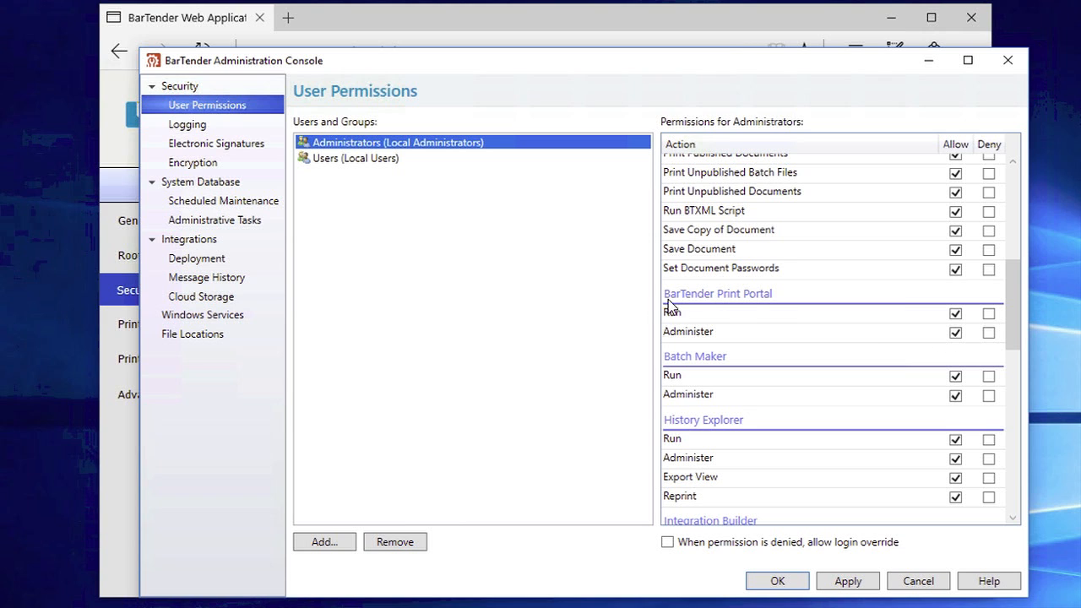
left_click(348, 161)
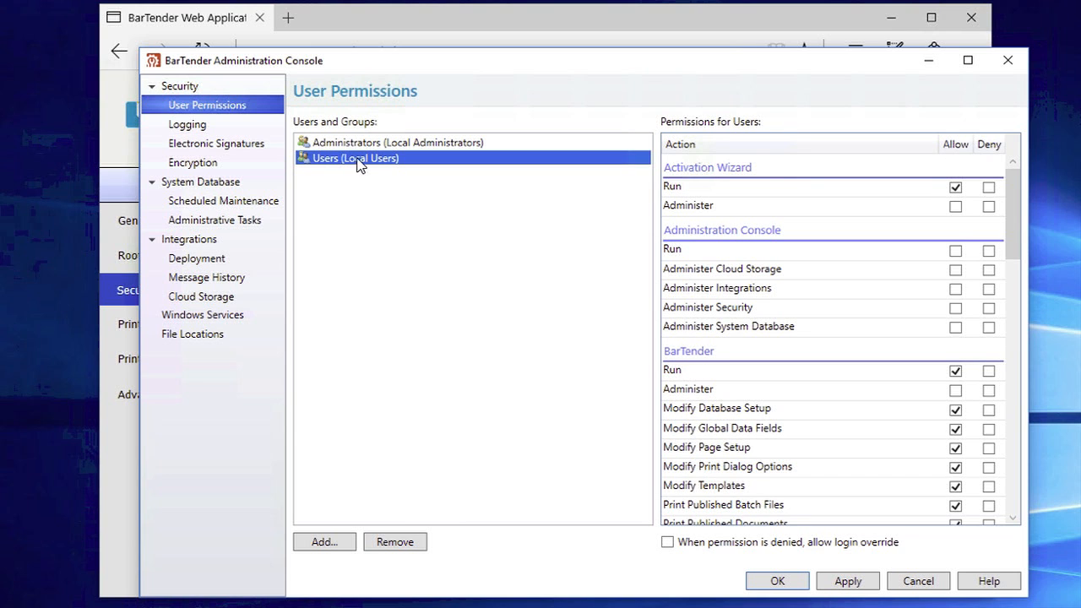
left_click(1013, 375)
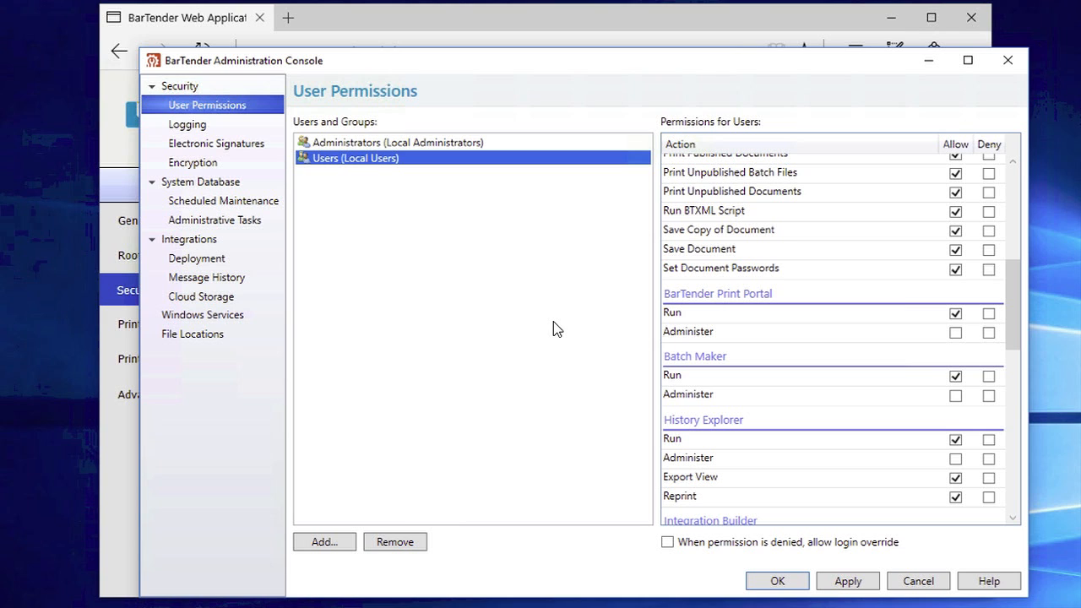
Add the local user account to Users and Groups, then view its Print Portal permissions
left_click(319, 541)
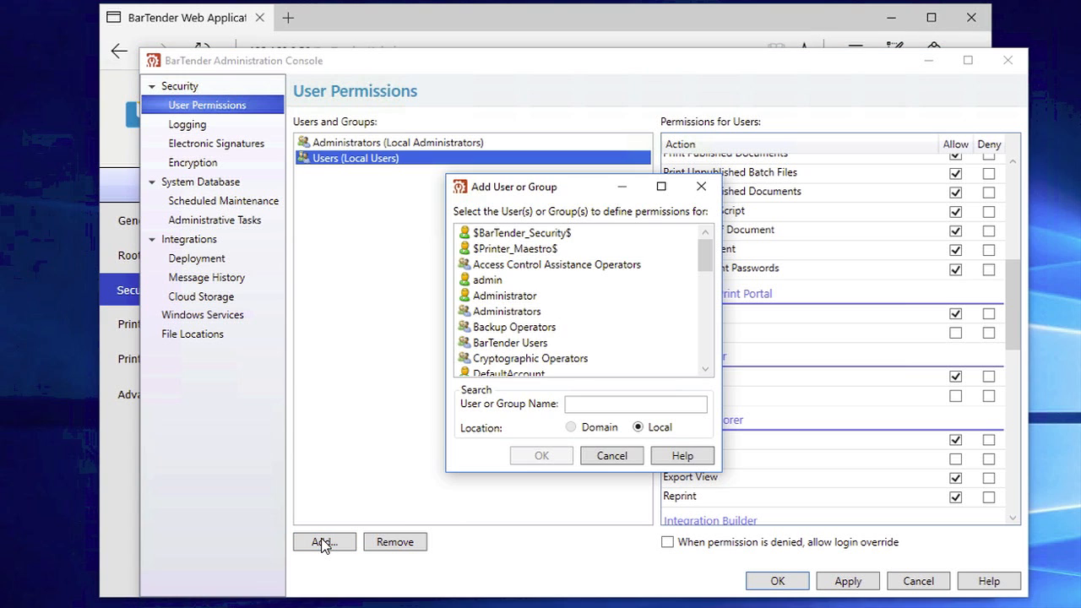
left_click_drag(707, 263, 707, 315)
left_click(502, 327)
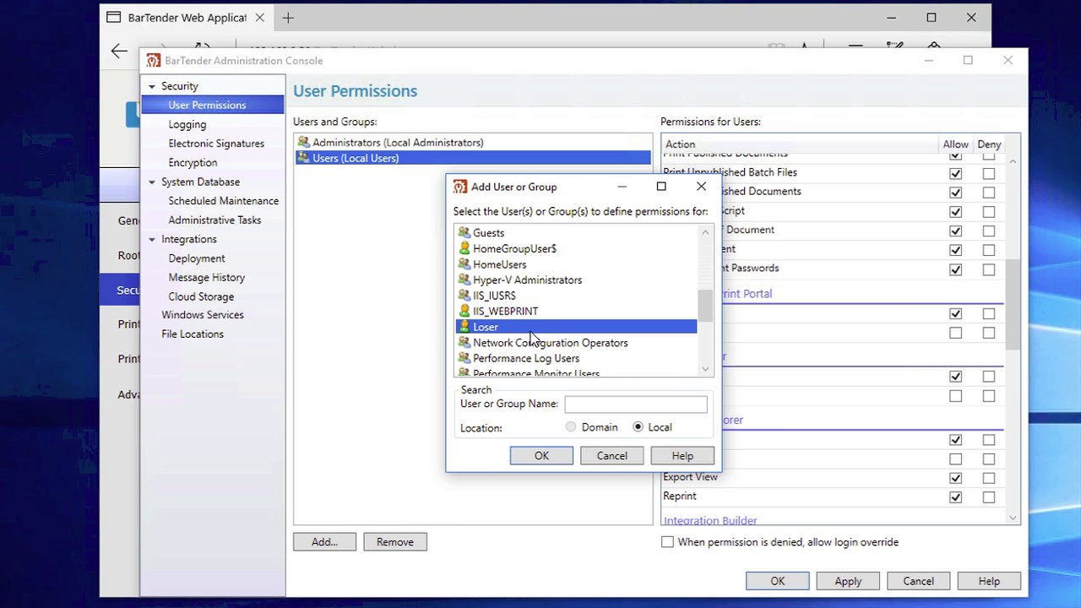
left_click(536, 456)
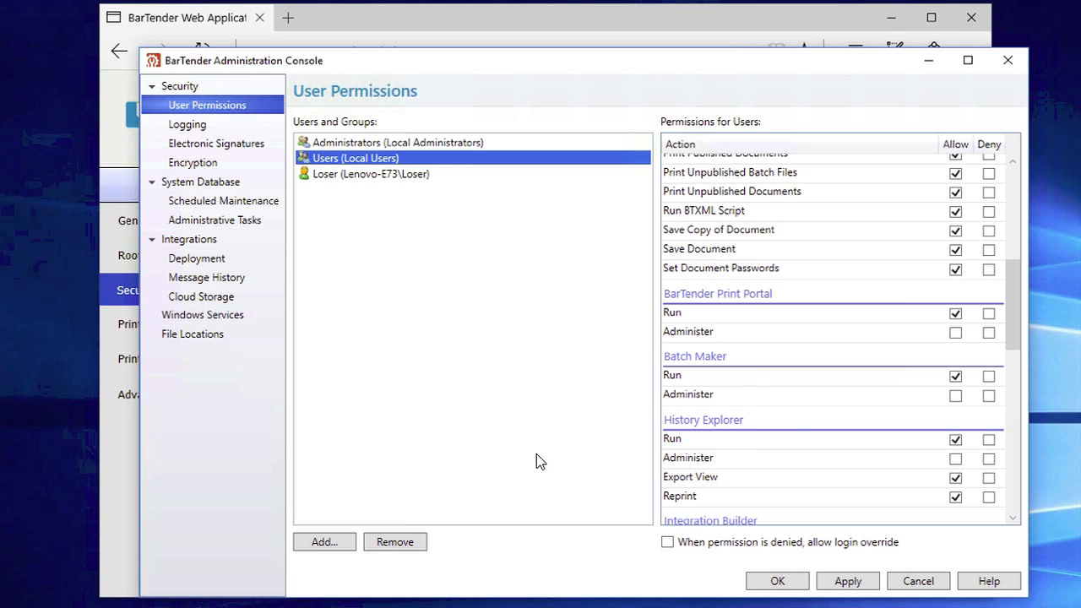
left_click(352, 173)
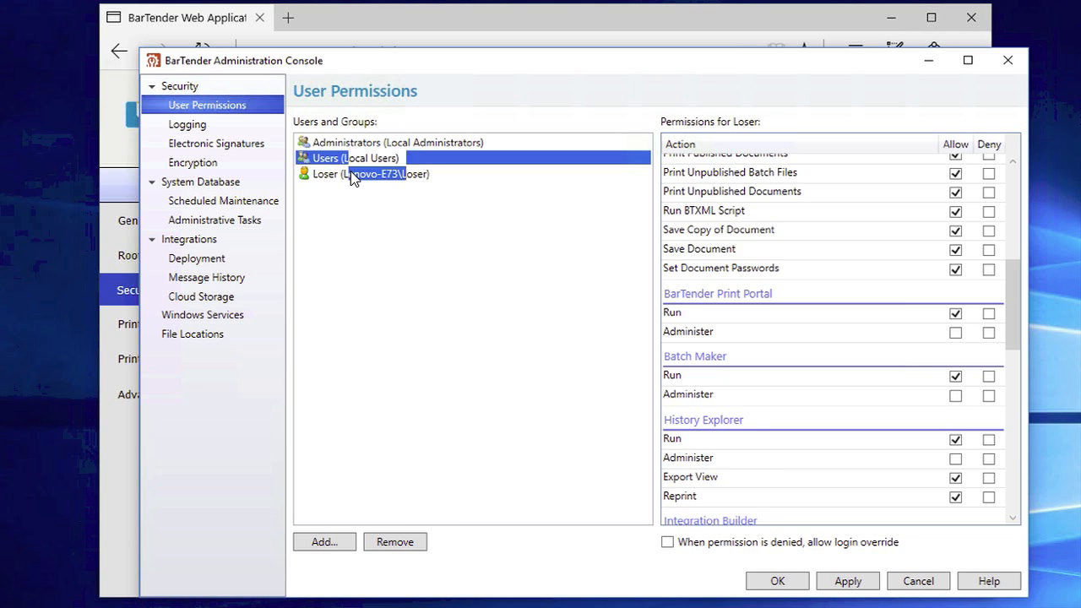
left_click(1015, 413)
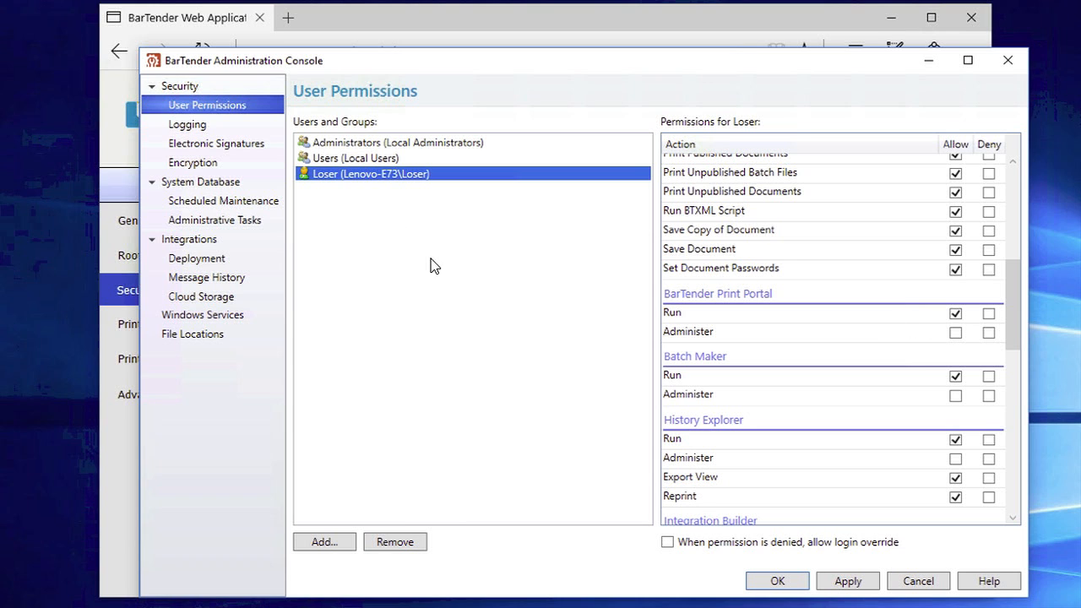
right_click(356, 179)
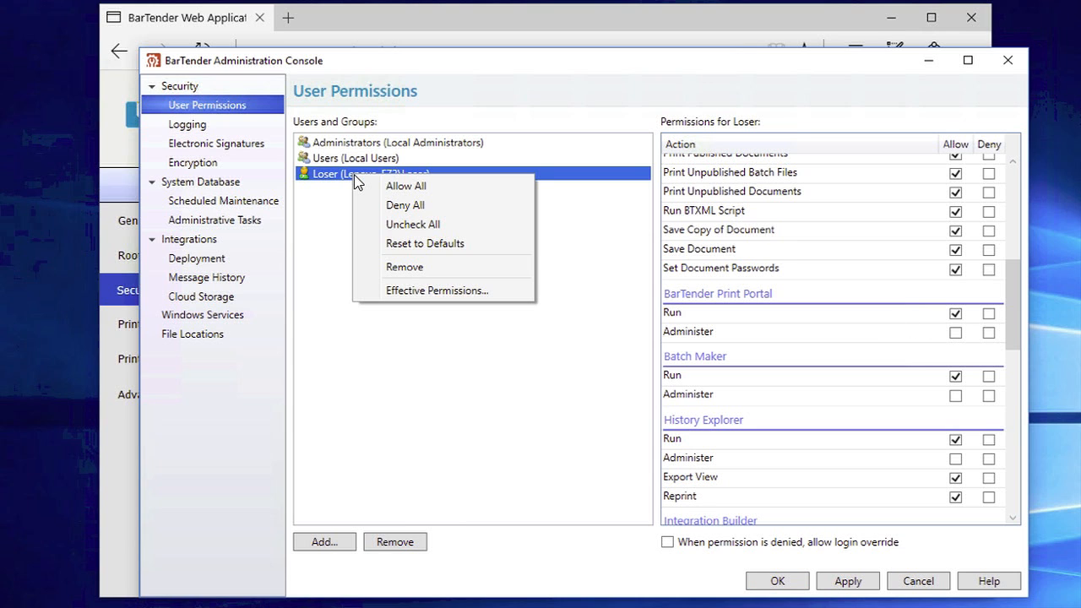
left_click(495, 292)
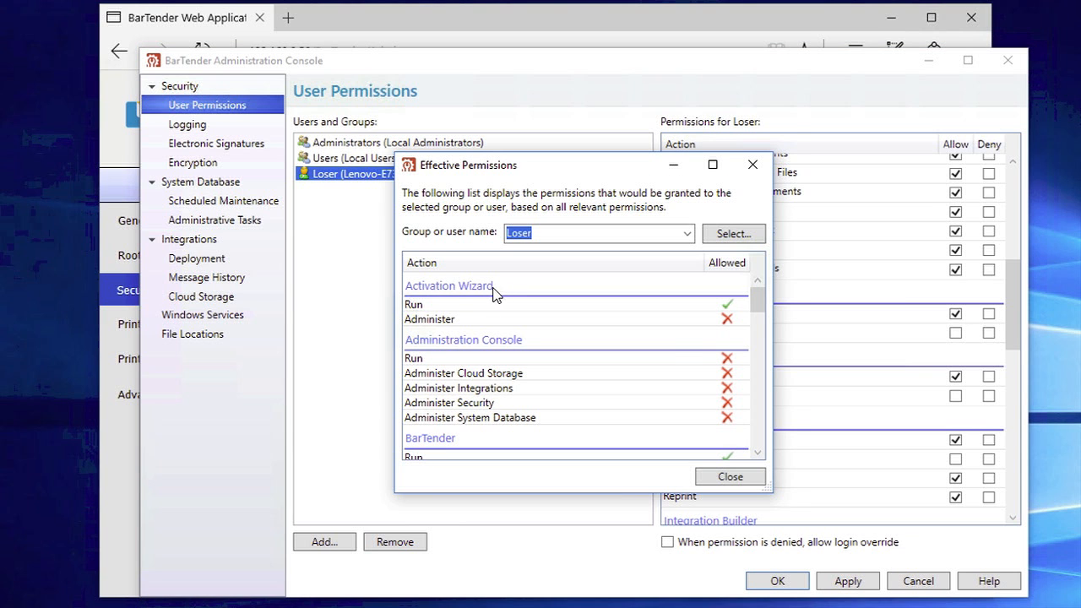
left_click(755, 396)
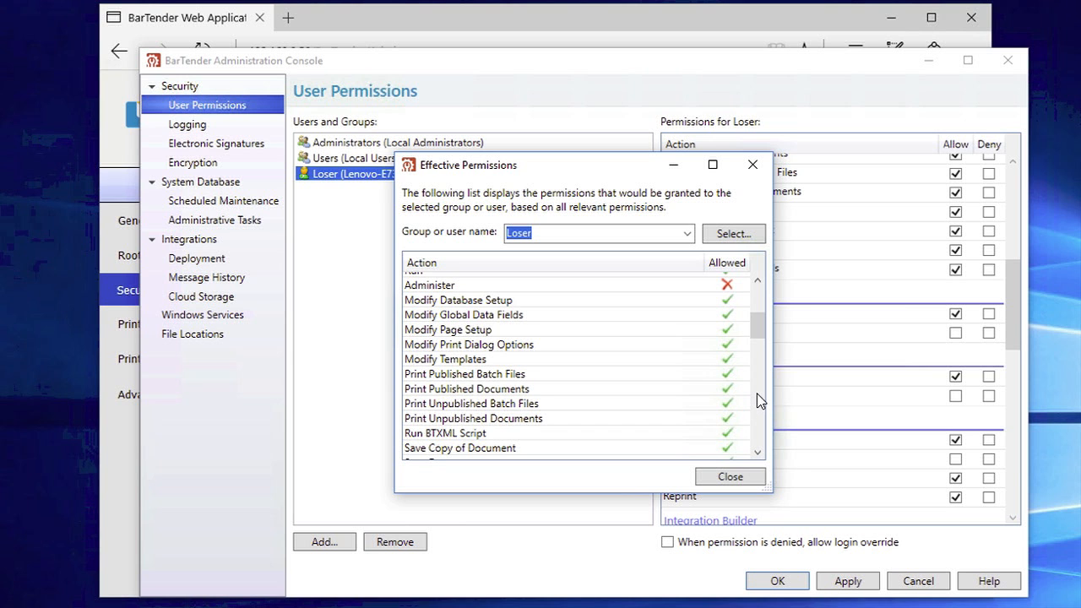
left_click_drag(759, 332, 756, 348)
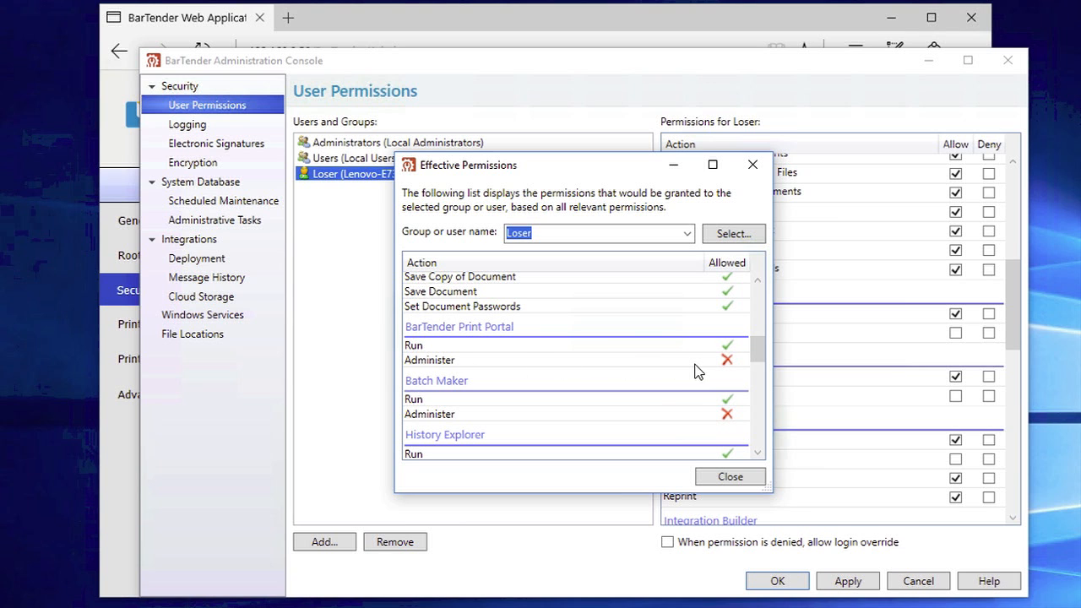
left_click(727, 475)
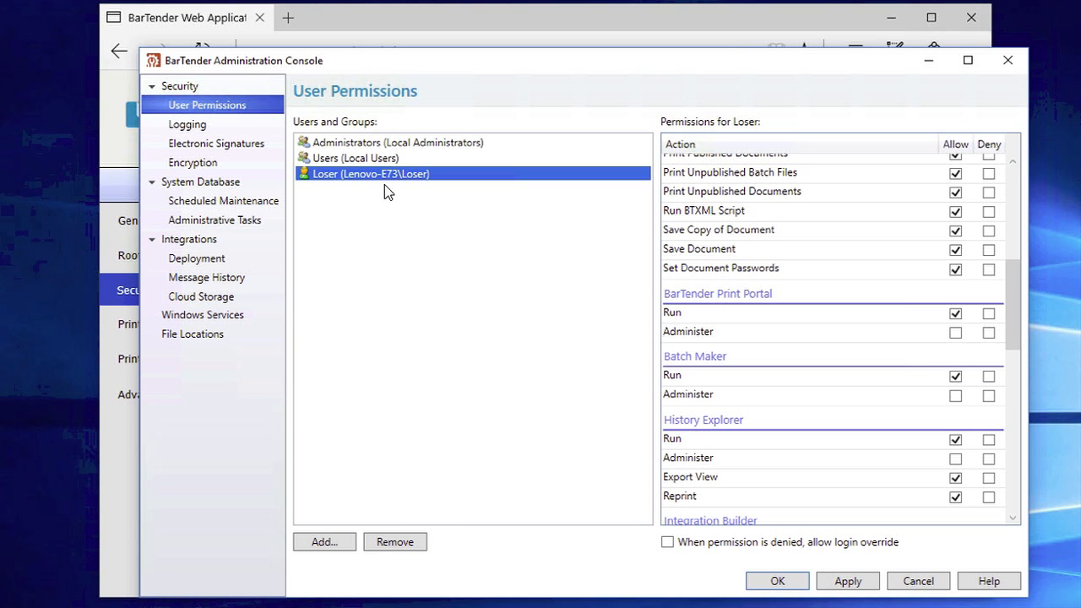
Allow the added user Print Portal Administer rights, apply, and verify them in Effective Permissions
left_click(956, 334)
left_click(847, 581)
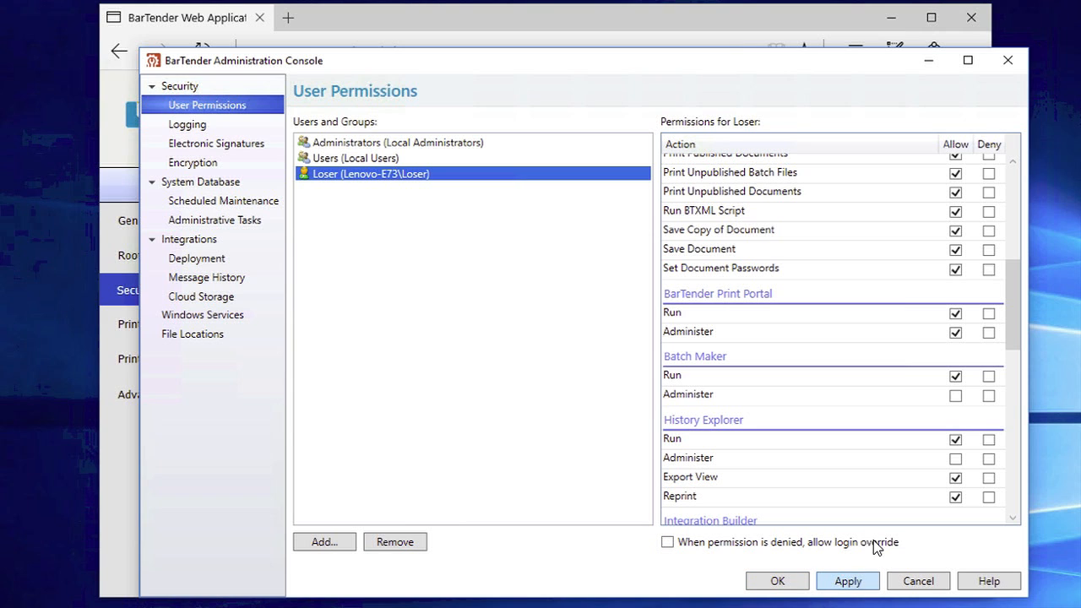
right_click(397, 180)
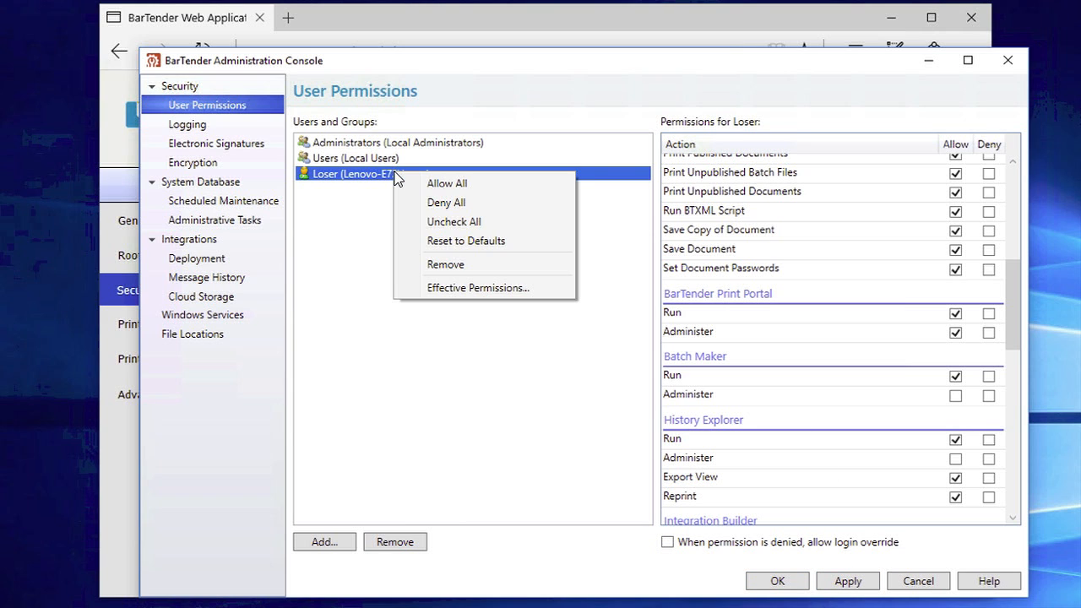
left_click(466, 288)
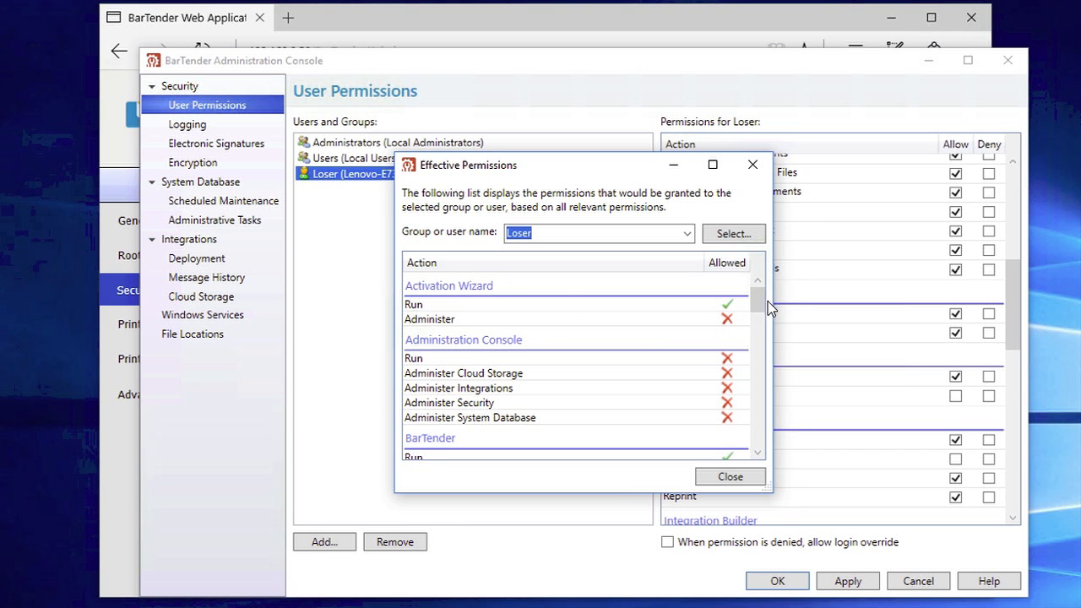
left_click_drag(763, 309, 780, 360)
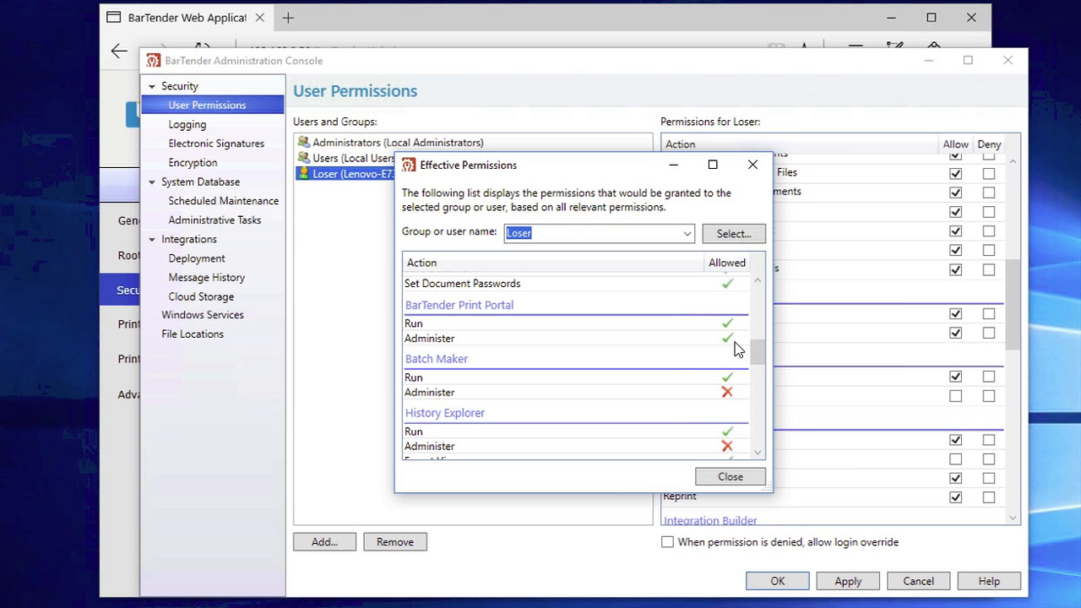
Close the Effective Permissions summary
left_click(728, 476)
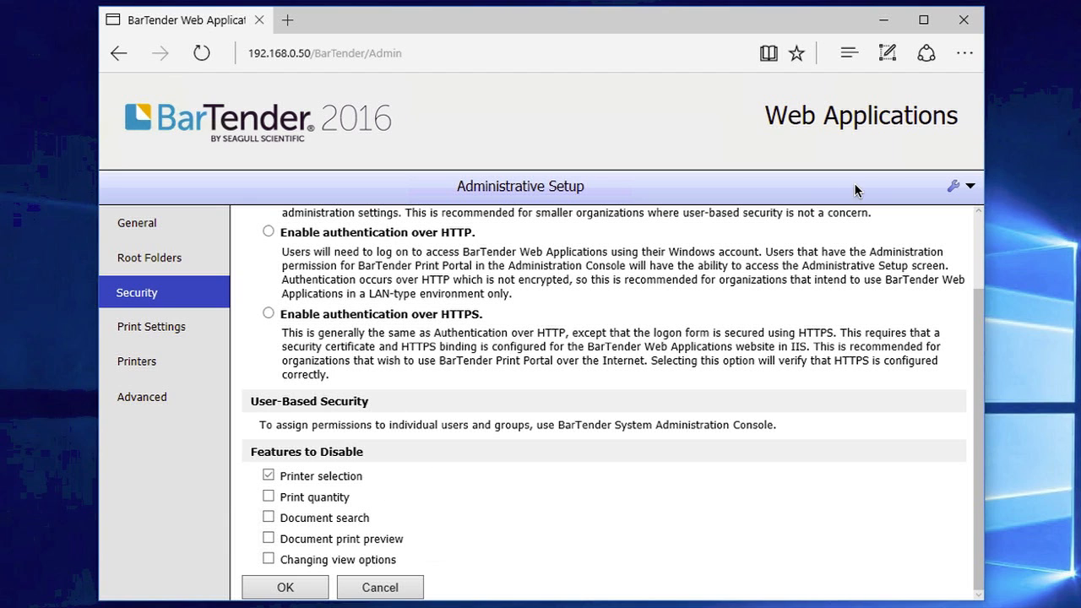
Save the security settings, confirm Ship.btw's printer box is locked, and cancel back to Shipping
left_click(300, 590)
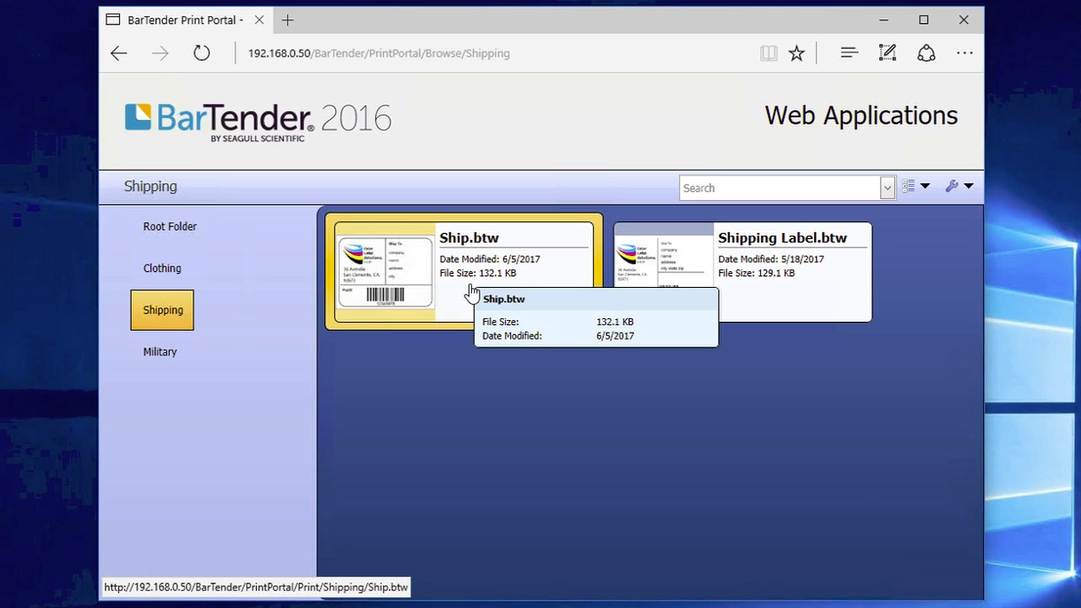
left_click(471, 290)
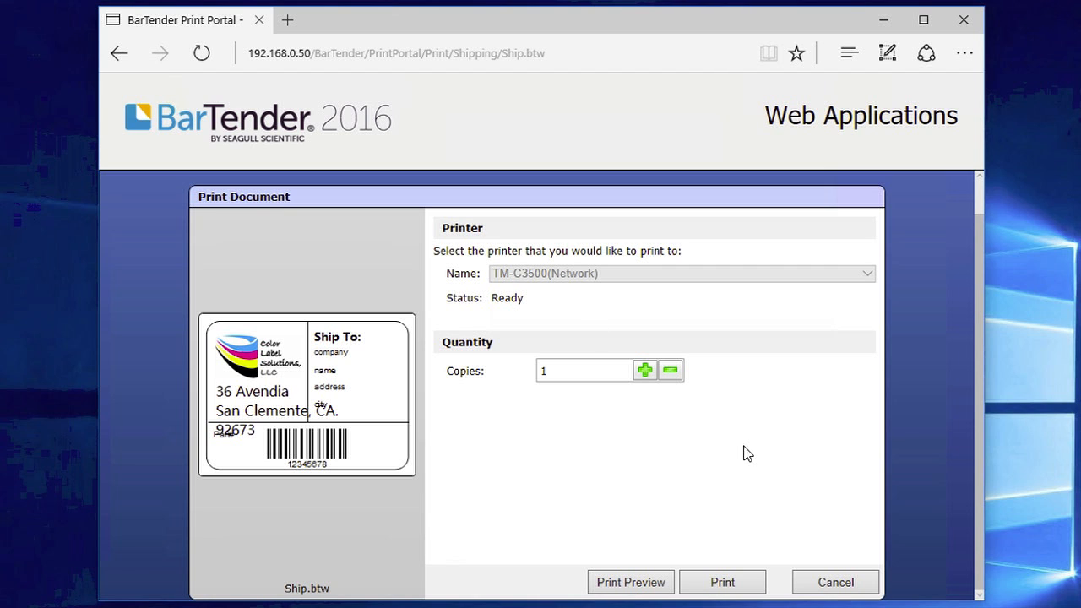
left_click(823, 583)
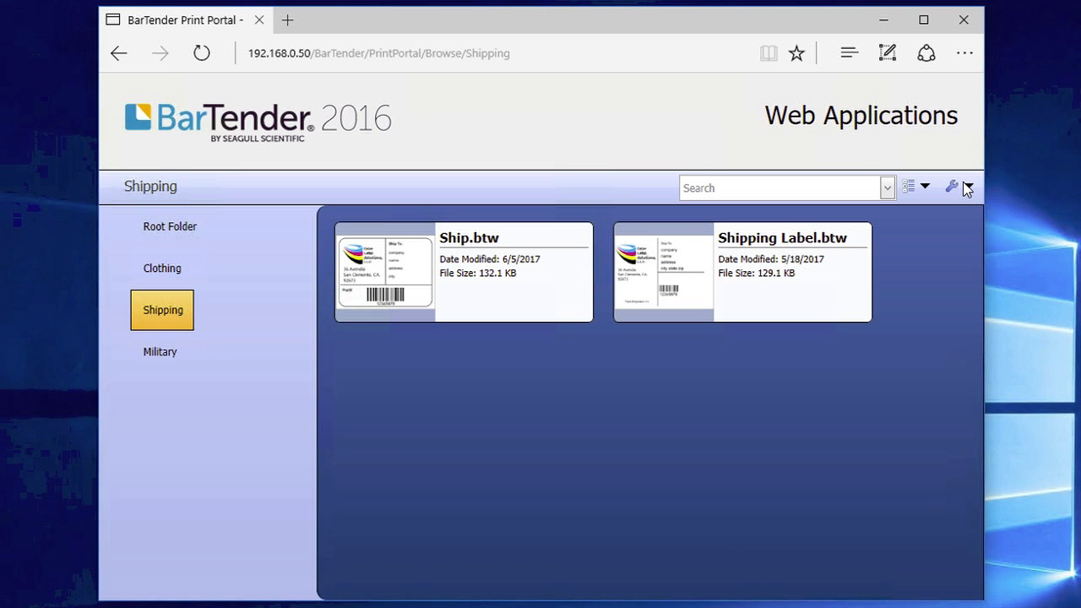
left_click(967, 188)
Disable Document search in Administrative Setup security and try searching for a document
left_click(941, 218)
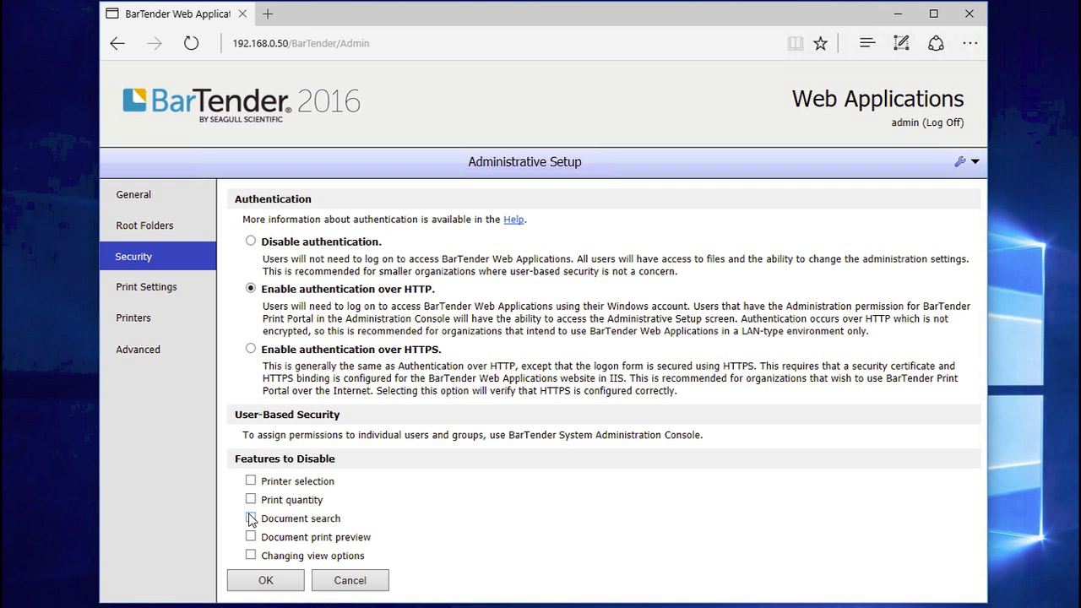
left_click(250, 519)
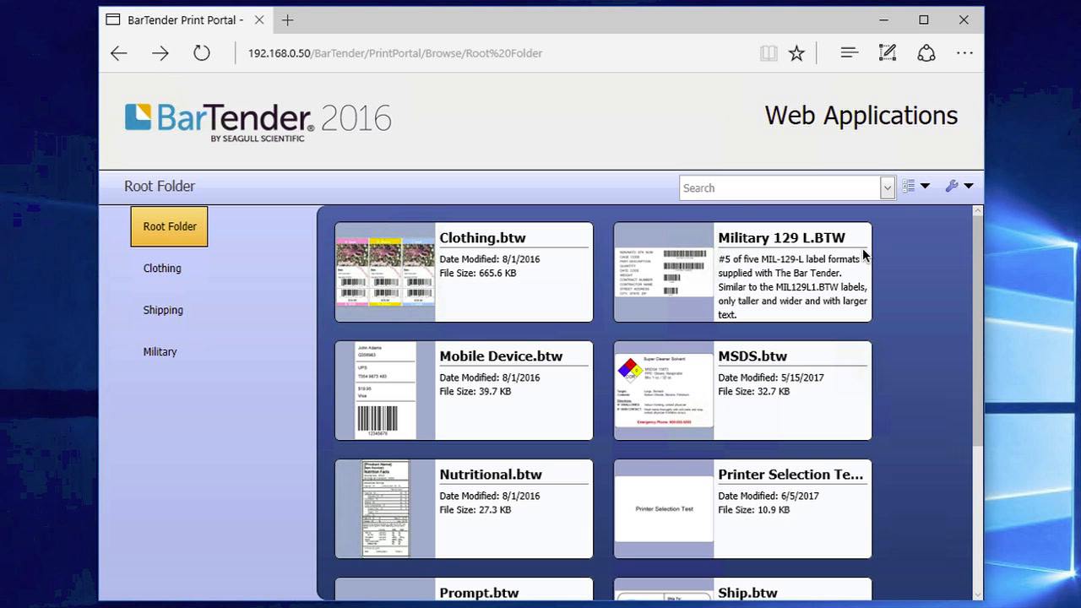
left_click(735, 188)
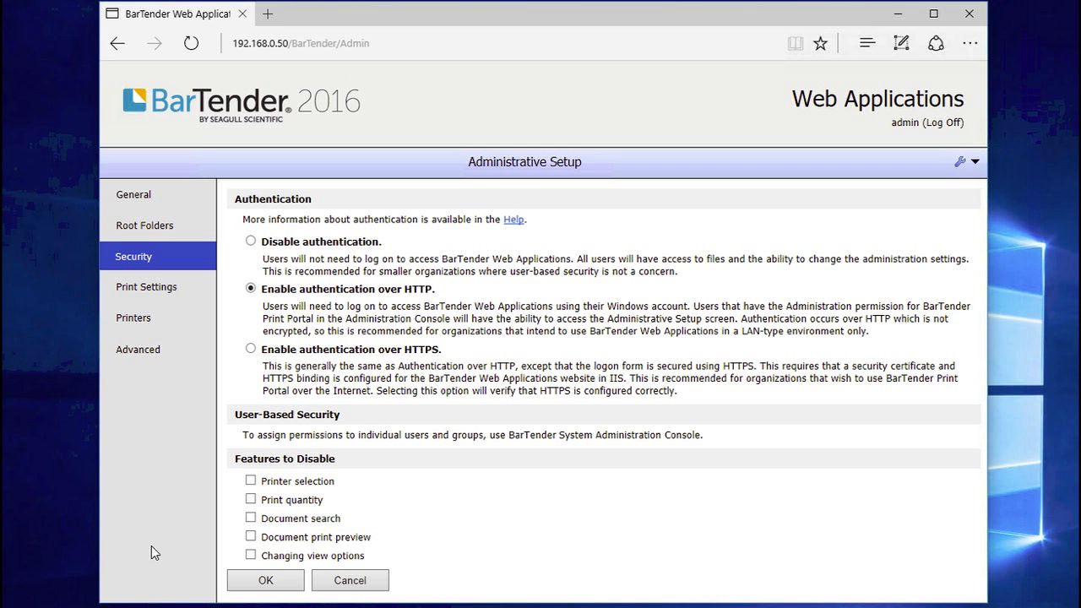
Disable Document print preview, then test previewing Clothing.btw and cancel printing
left_click(250, 536)
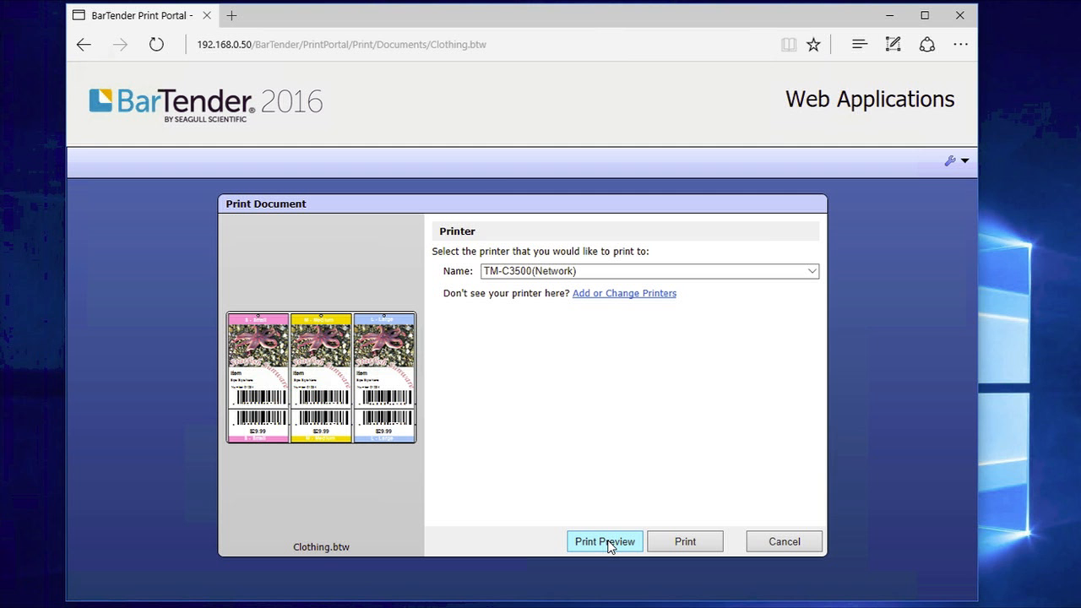
left_click(604, 541)
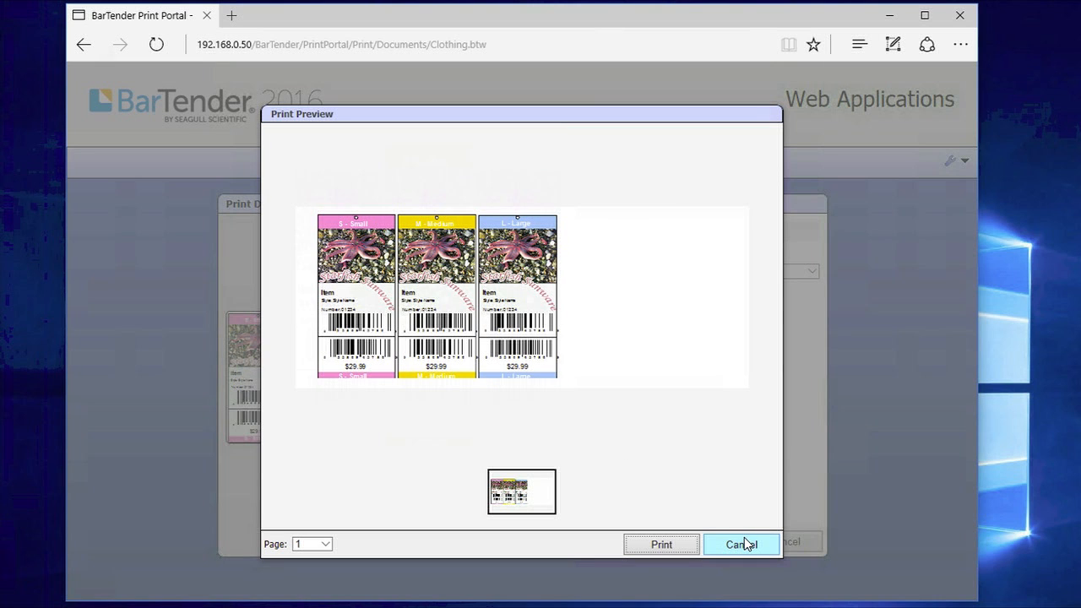
left_click(745, 541)
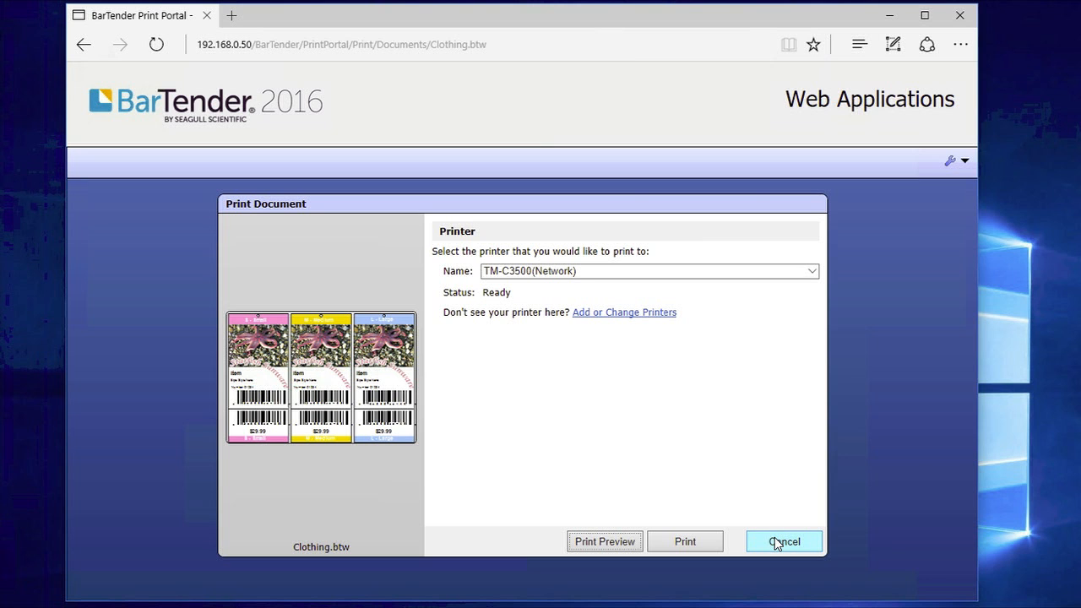
left_click(776, 542)
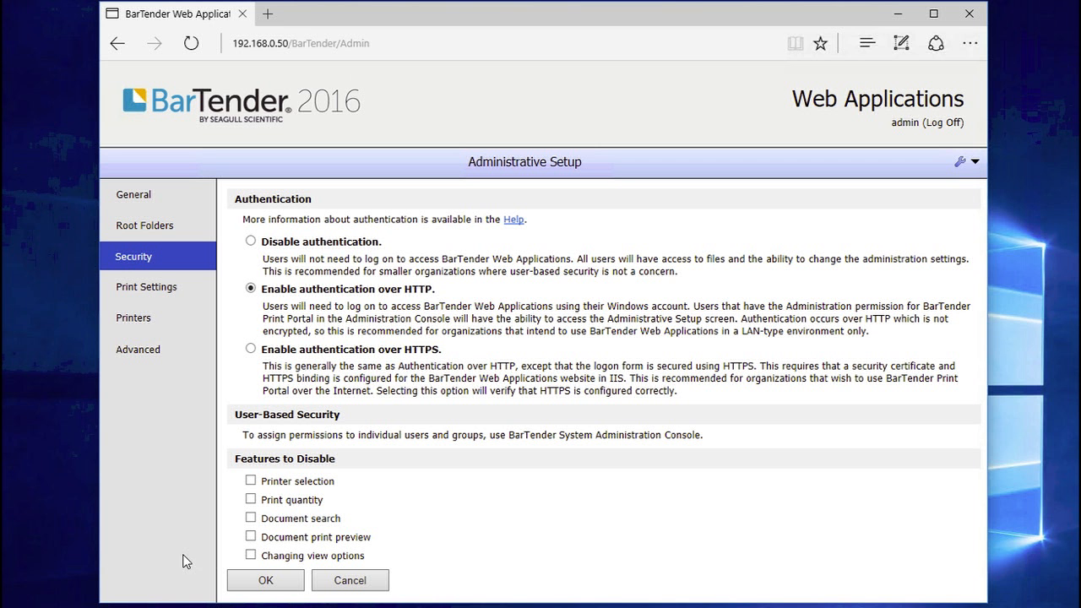
Disable Changing view options and check the Documents page's view dropdown
left_click(250, 557)
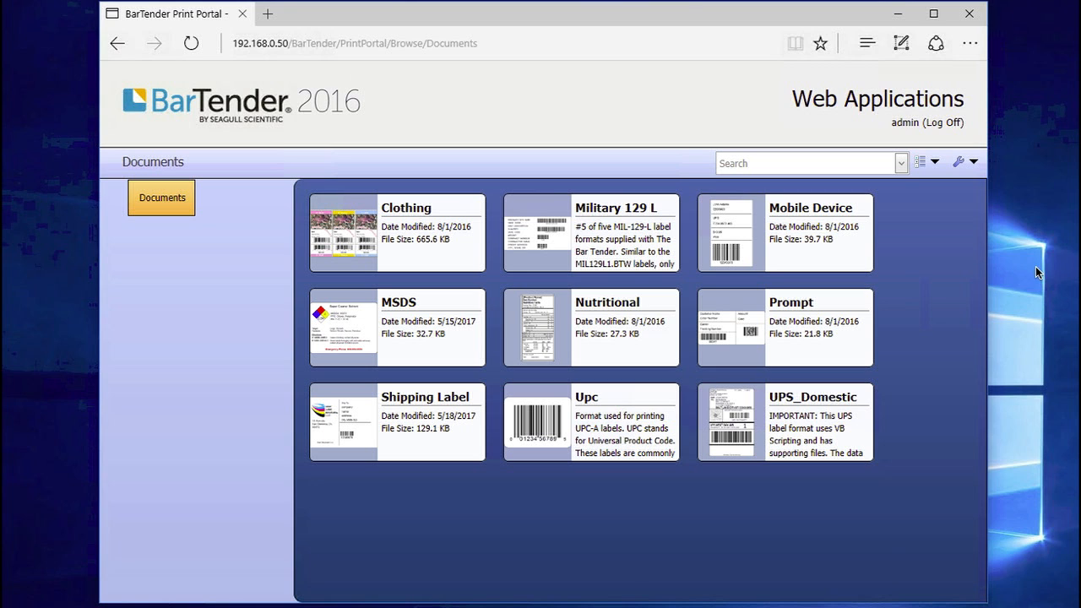
left_click(934, 164)
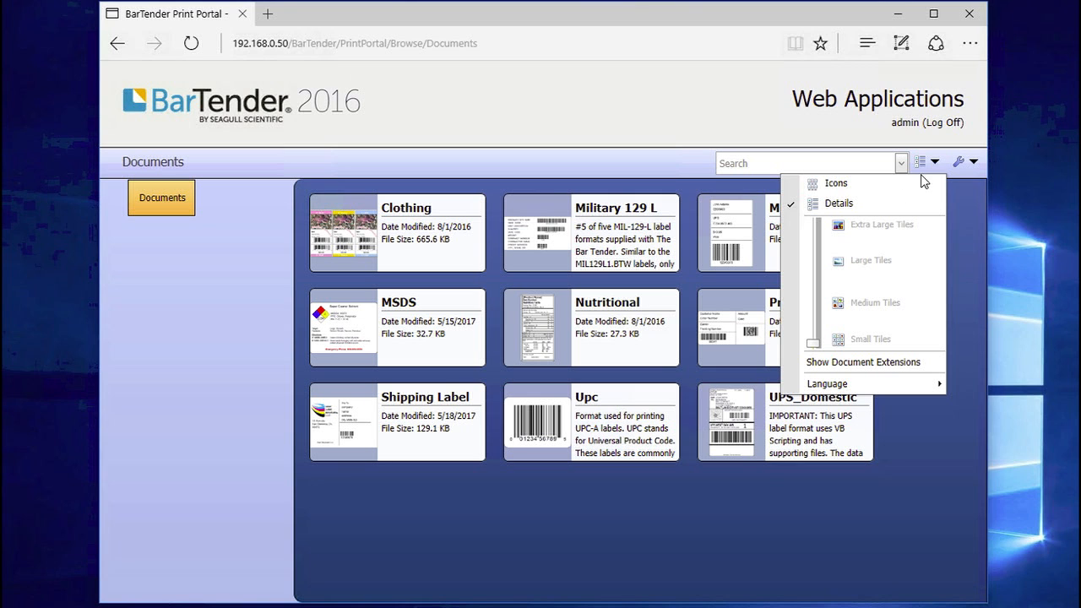
Switch the document list to Details tiles, resize the tiles, and show .btw document extensions
left_click(835, 184)
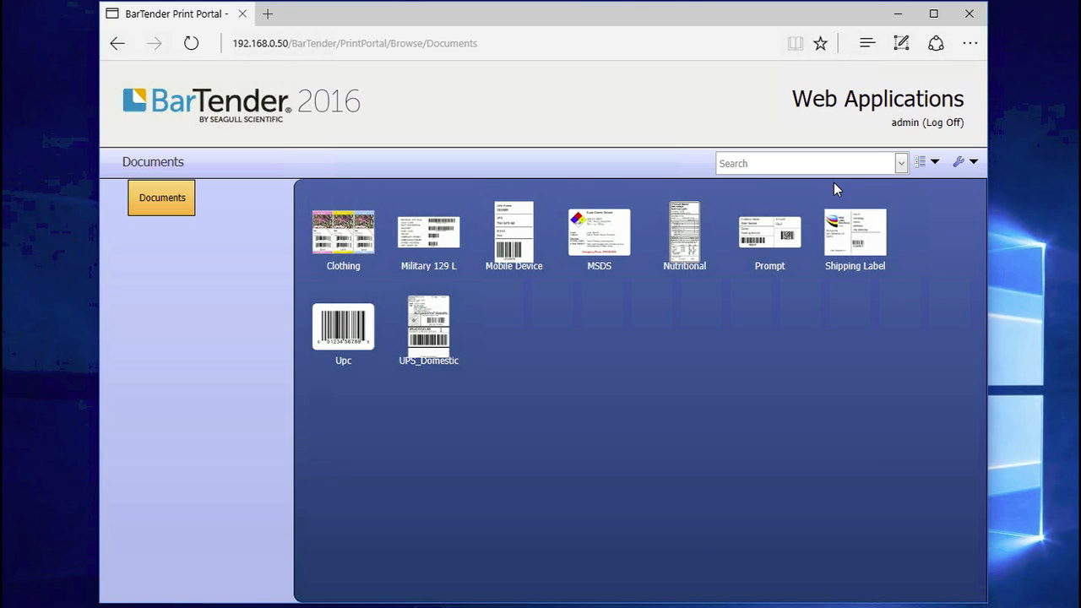
left_click(934, 163)
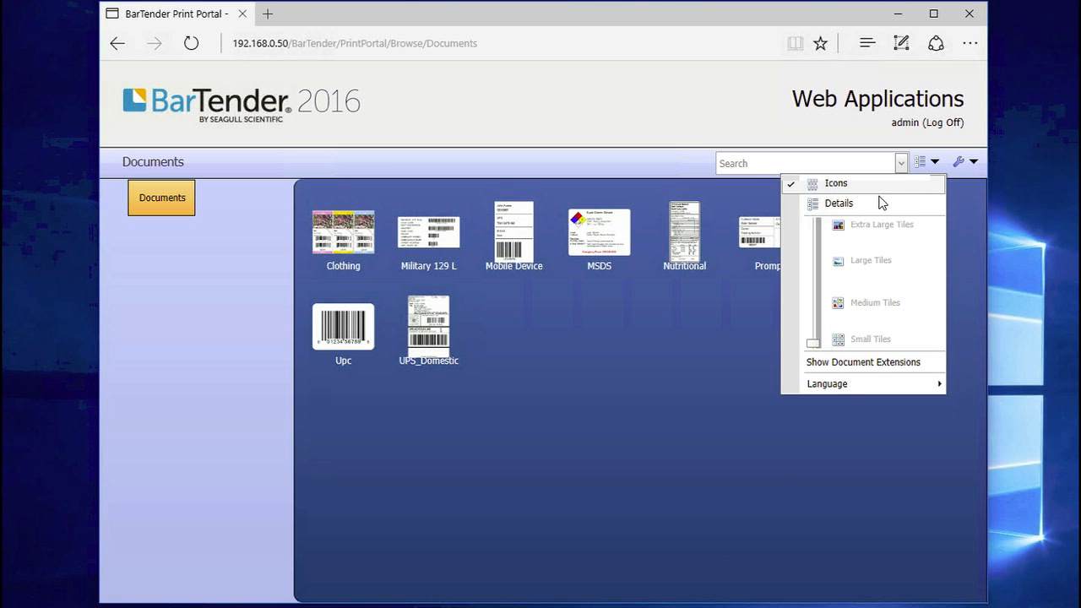
left_click(882, 203)
left_click(934, 162)
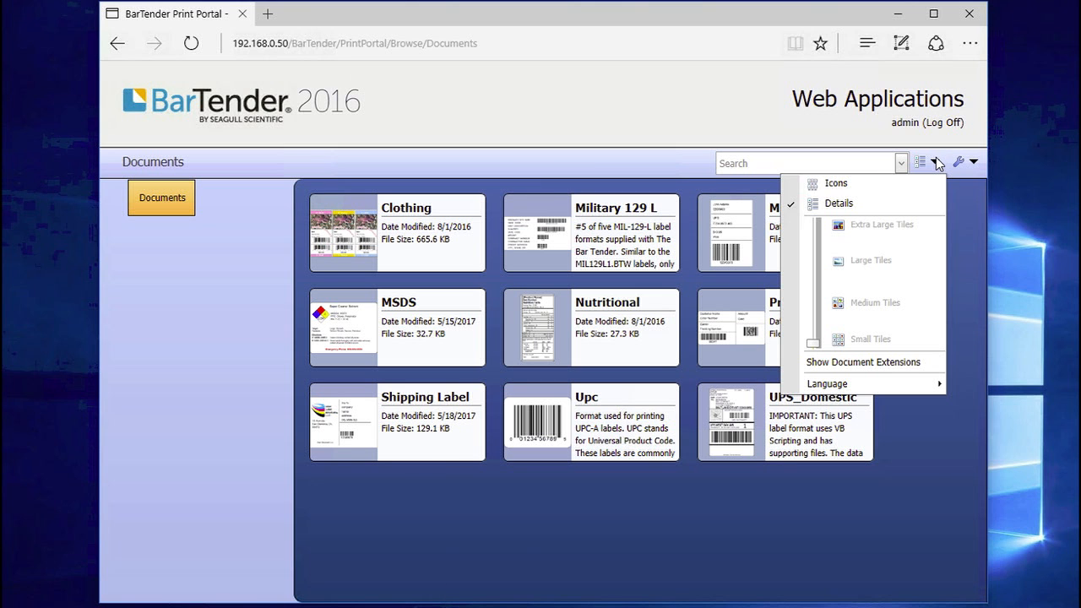
mouse_move(809, 355)
left_mouse_down()
mouse_move(813, 294)
mouse_move(814, 357)
left_mouse_up()
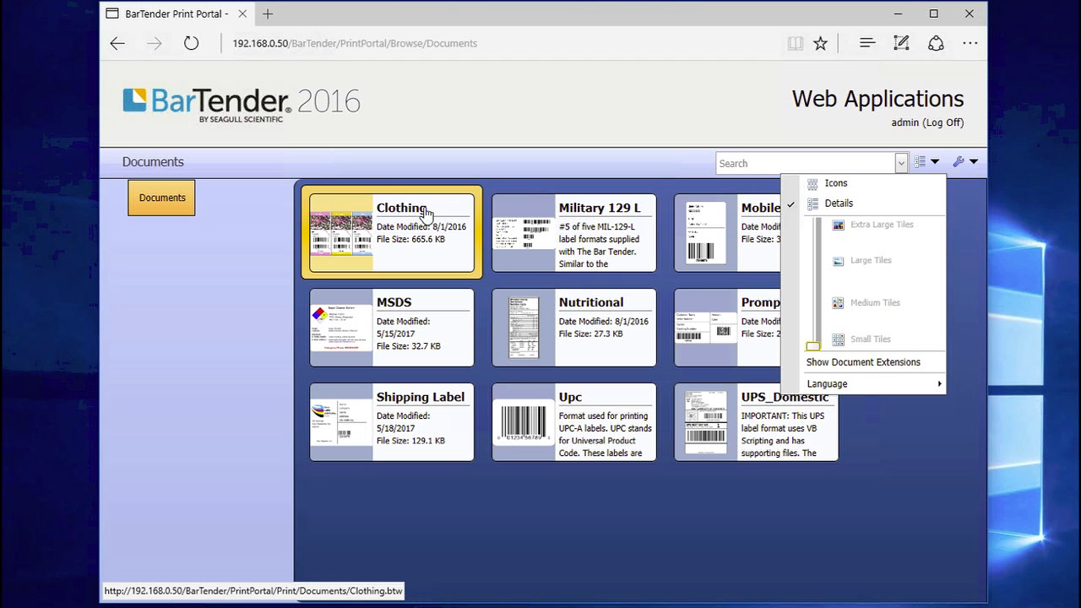
left_click(885, 362)
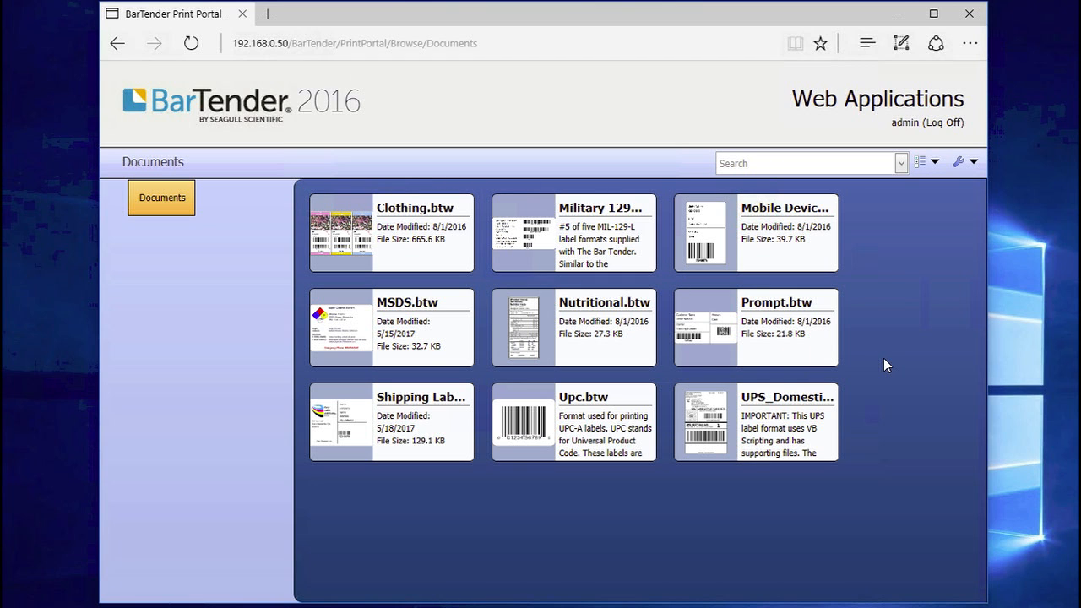
left_click(933, 163)
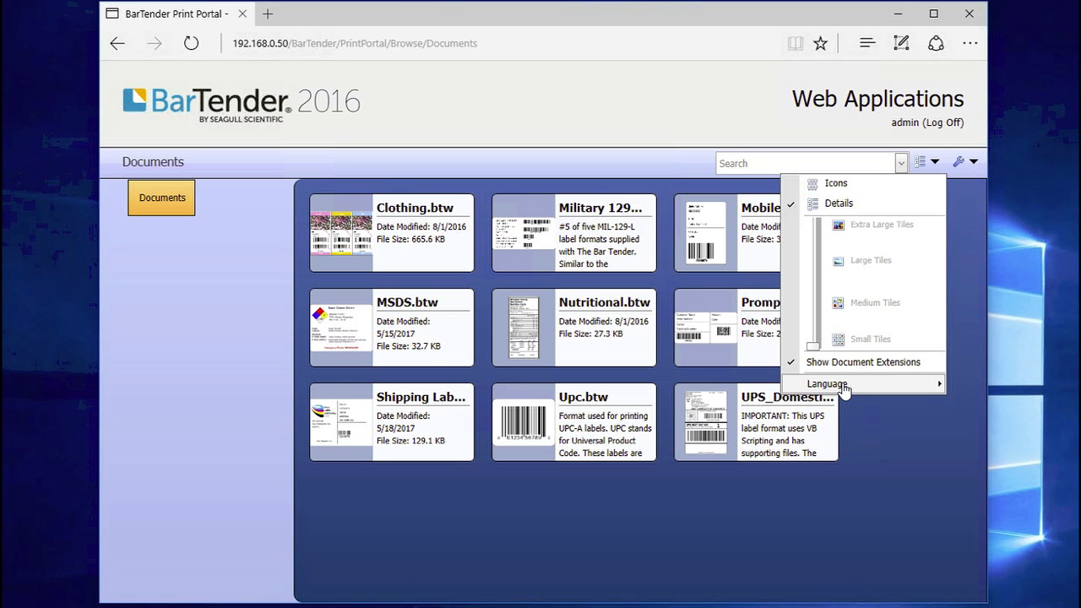
mouse_move(845, 388)
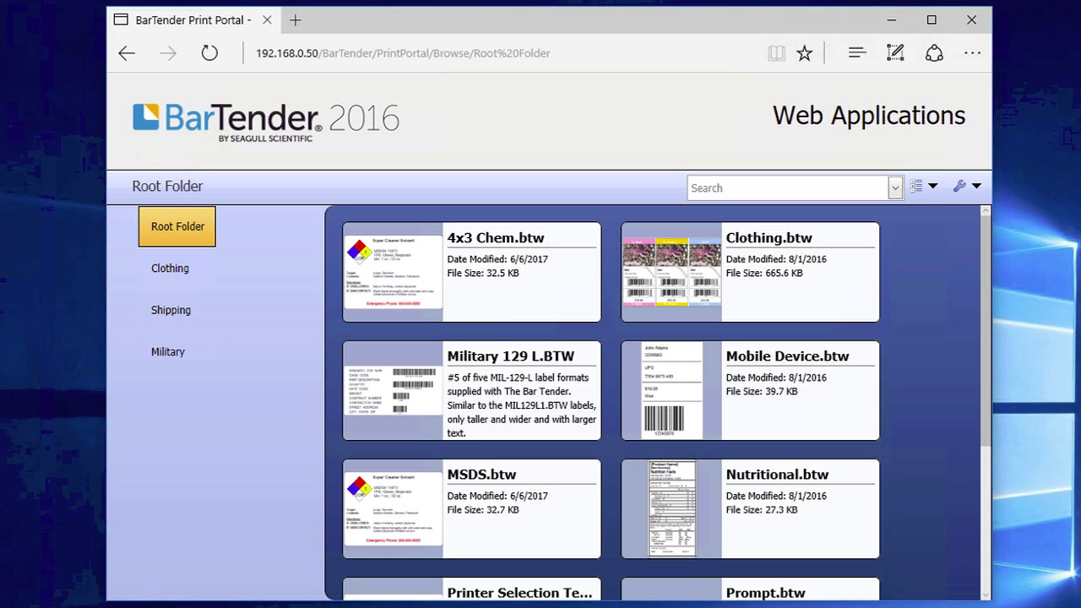
Open 4x3 Chem.btw for printing, keep PDF as the printer, and list the configured printers
left_click(491, 280)
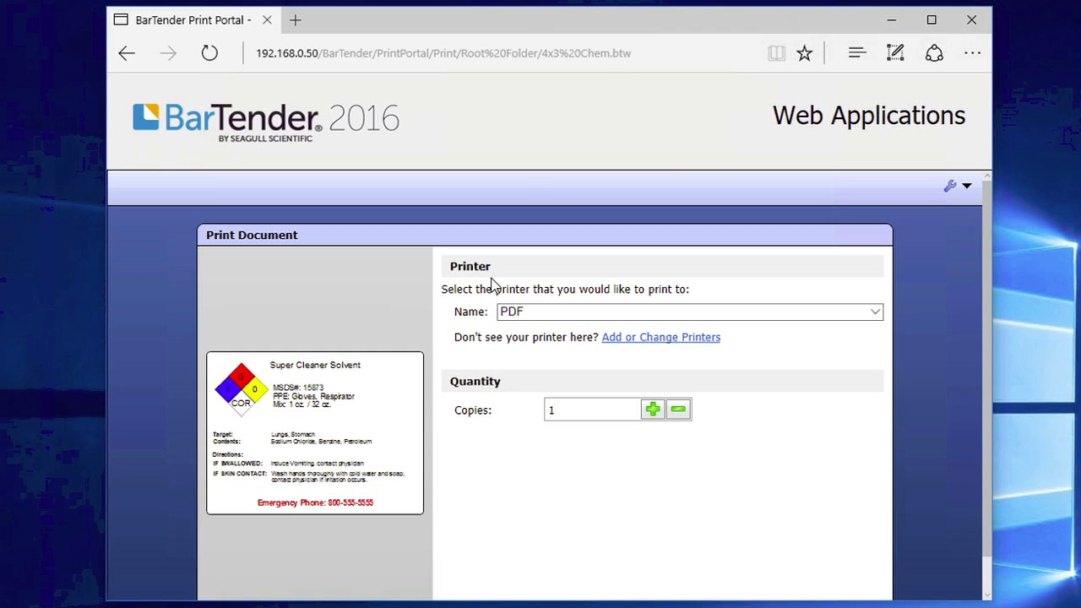
left_click(816, 312)
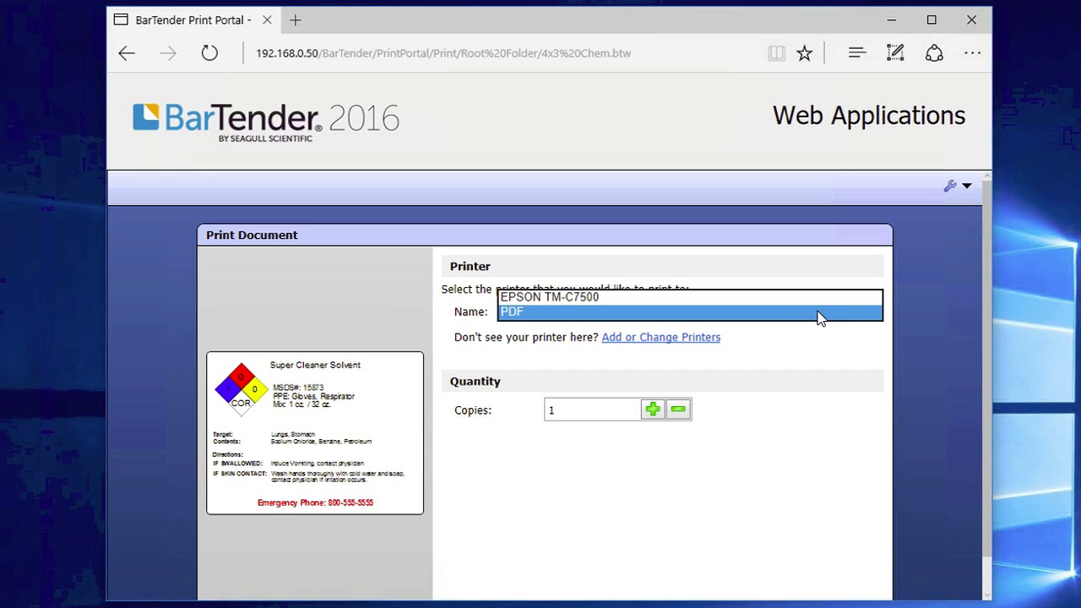
left_click(821, 354)
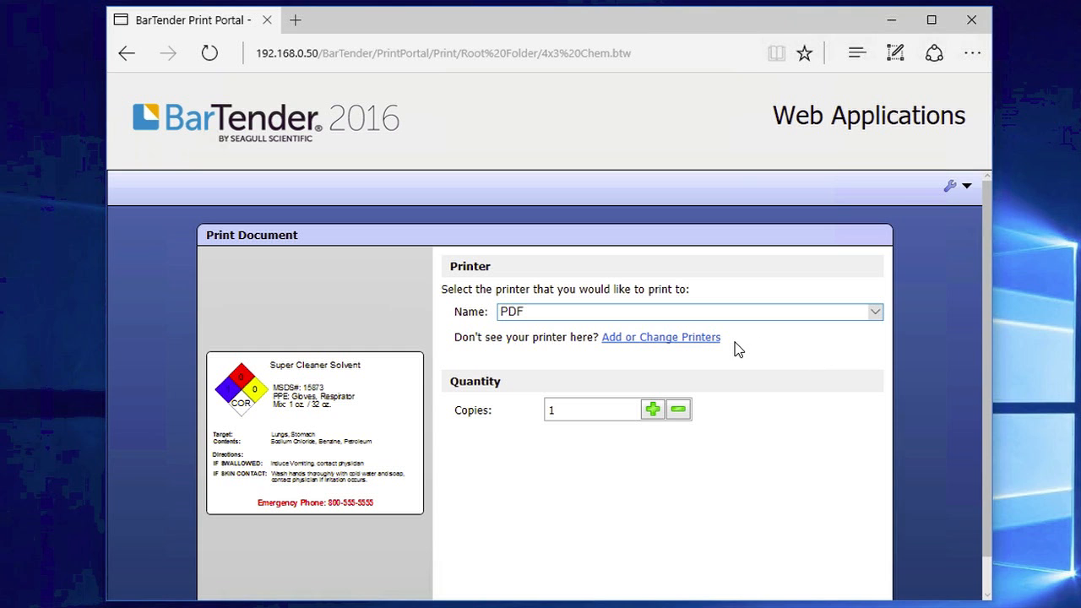
left_click(661, 340)
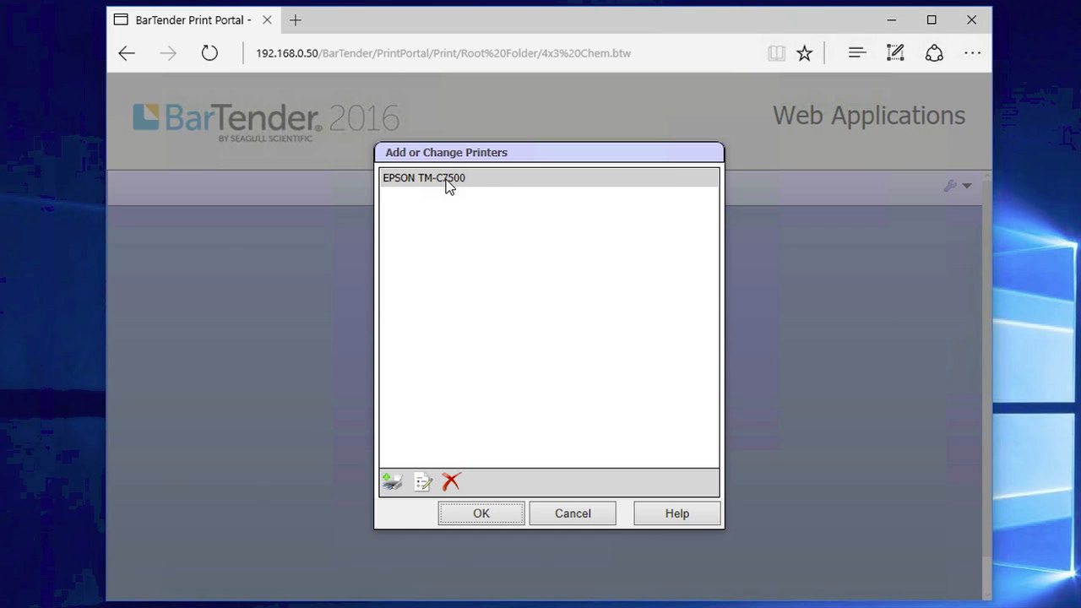
Add the web-server printer TM-C3500(Network) and keep it selected as the printer
left_click(391, 483)
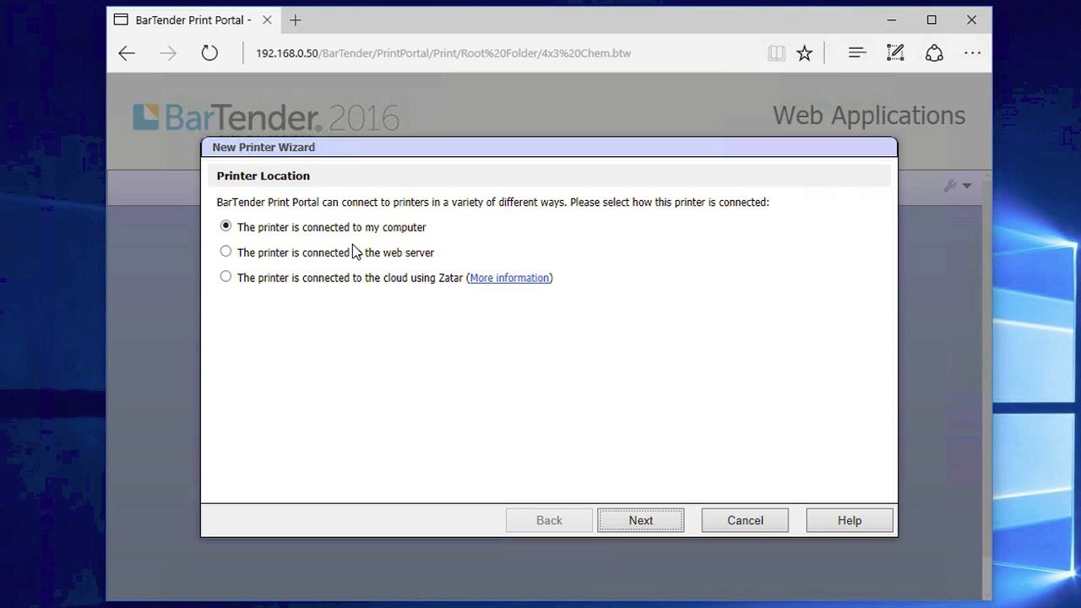
left_click(226, 252)
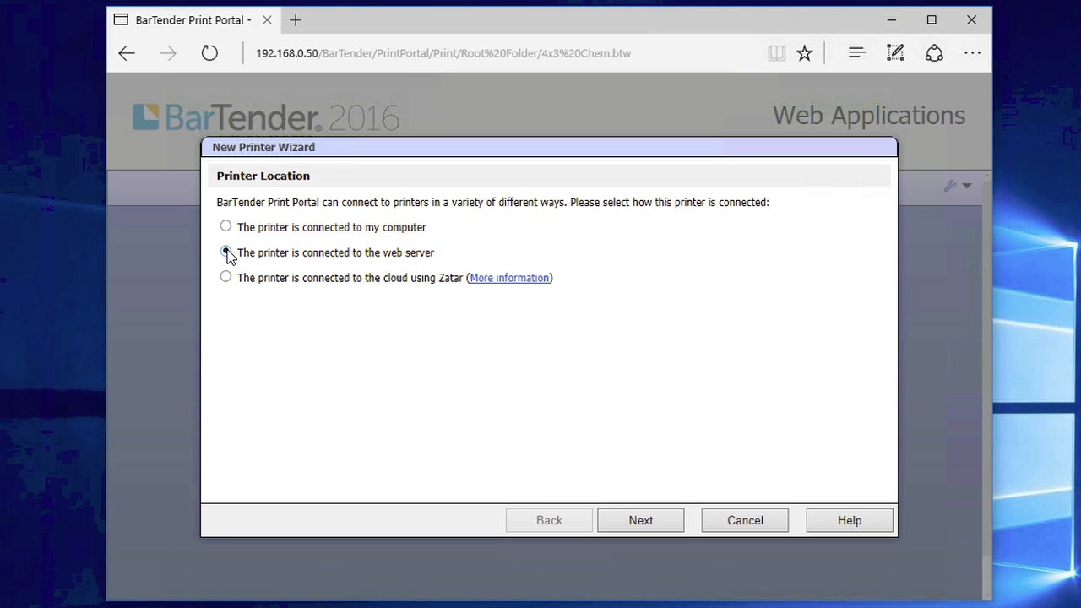
left_click(640, 520)
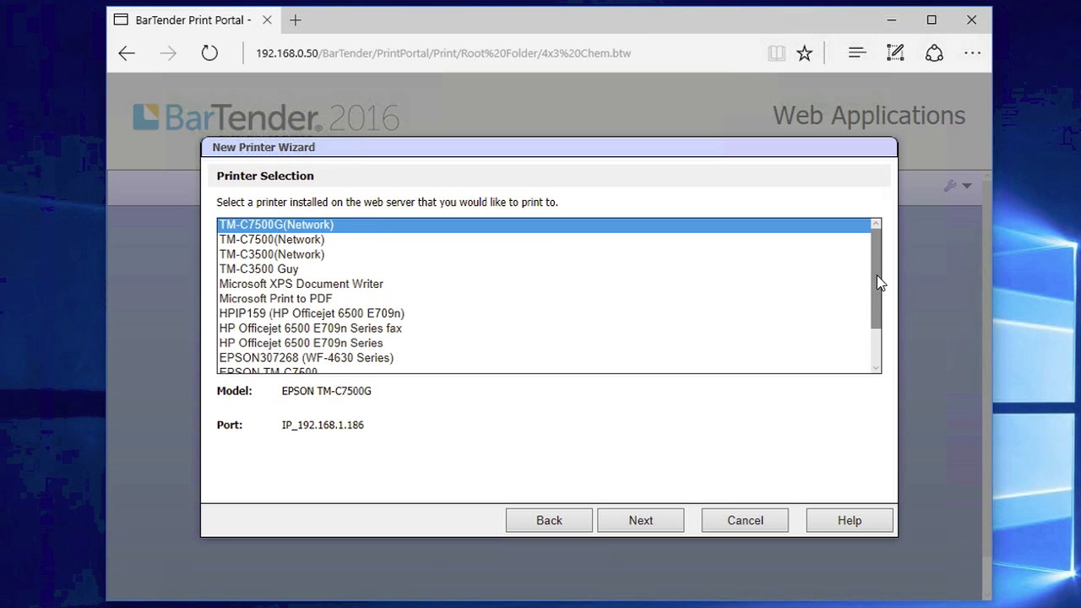
scroll(876, 281, "down", 1)
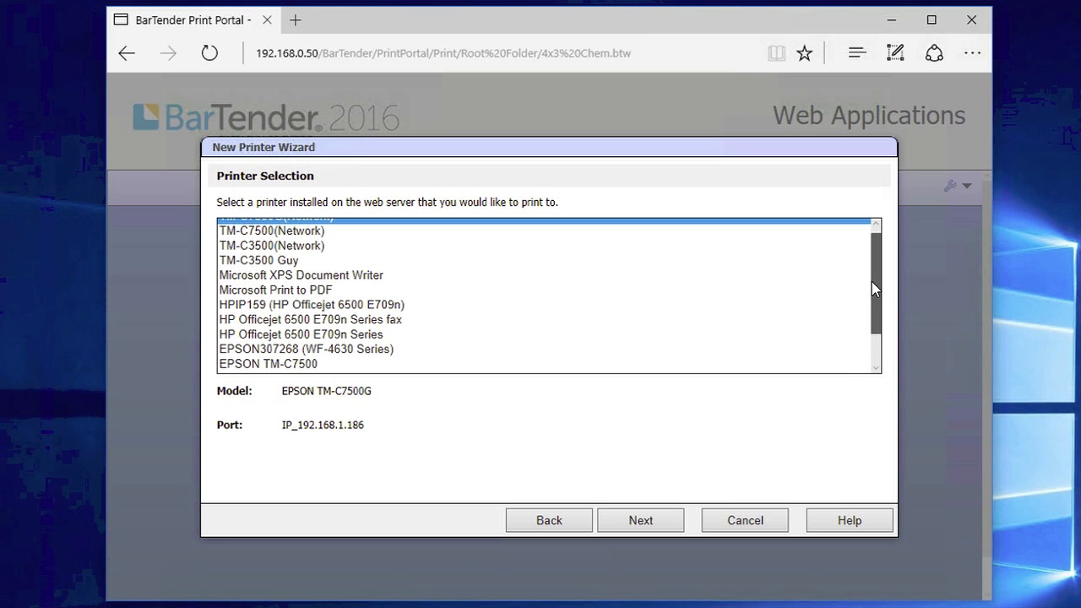
left_click(326, 237)
left_click(325, 246)
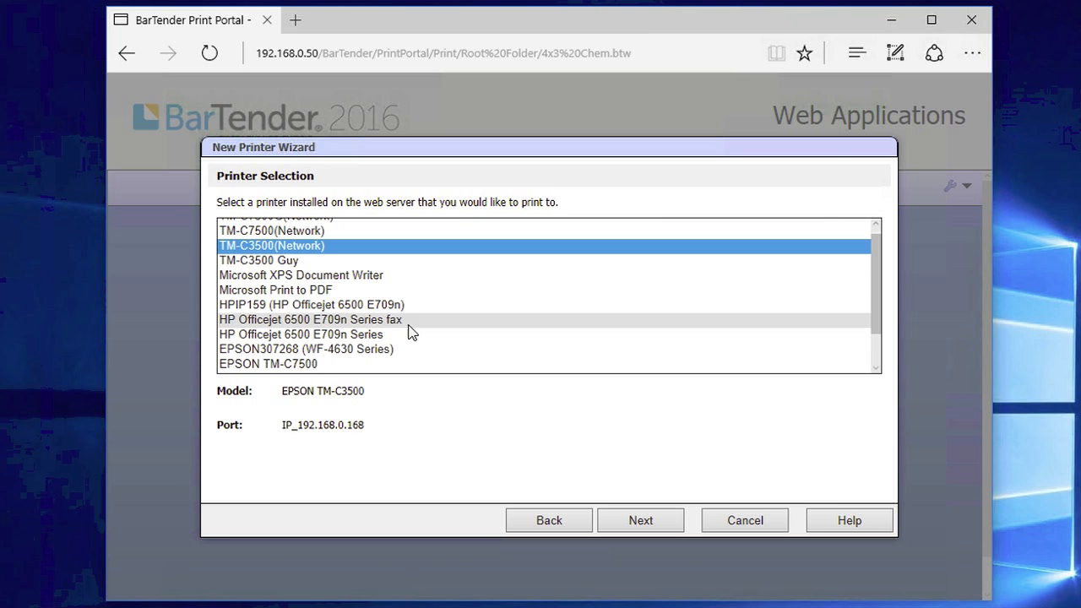
left_click(640, 519)
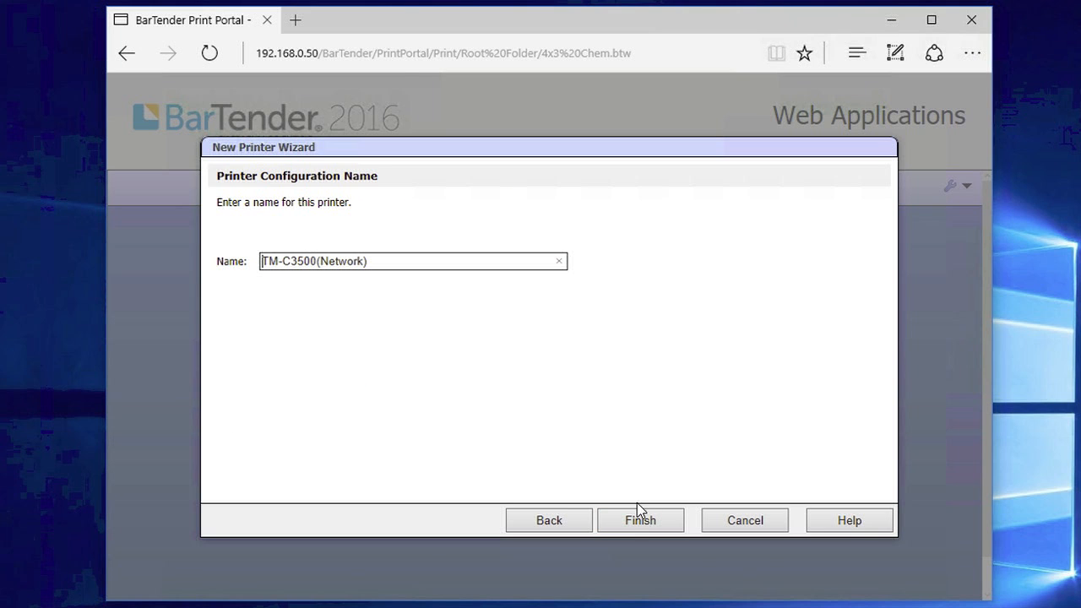
left_click(633, 518)
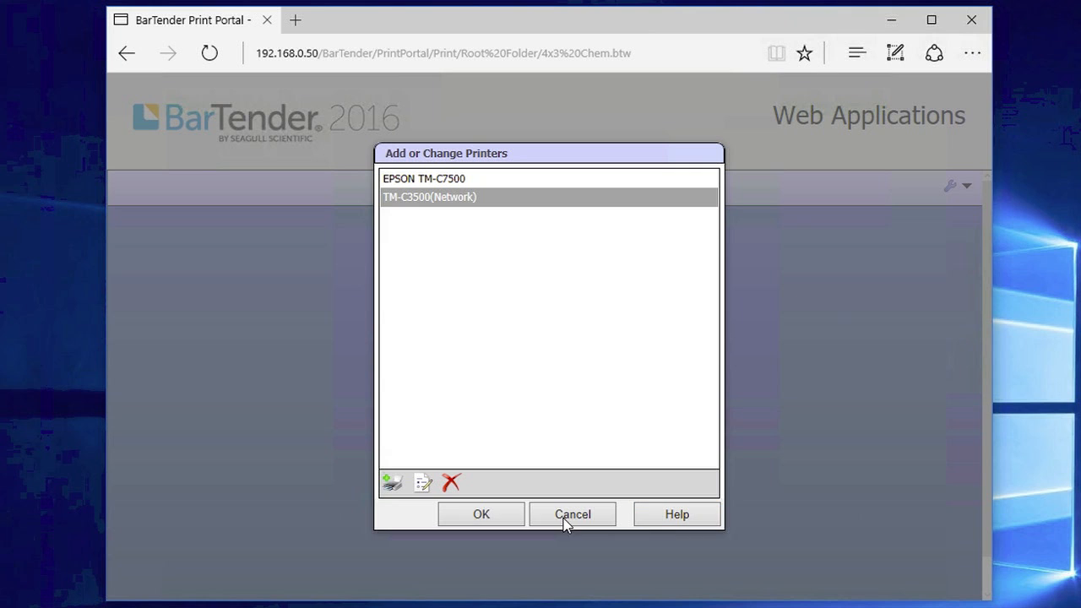
left_click(483, 514)
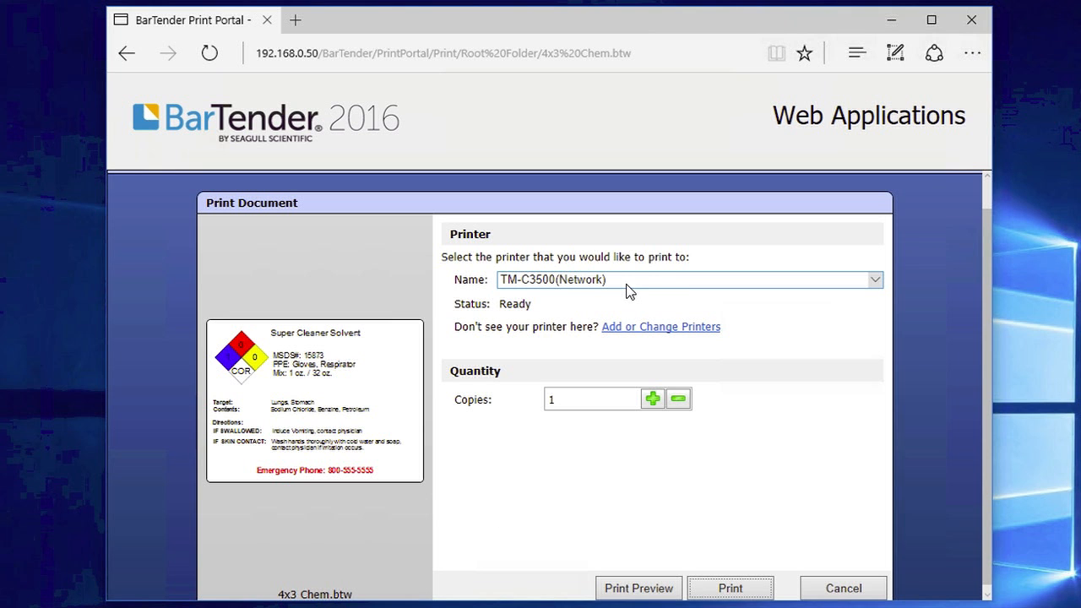
left_click(575, 281)
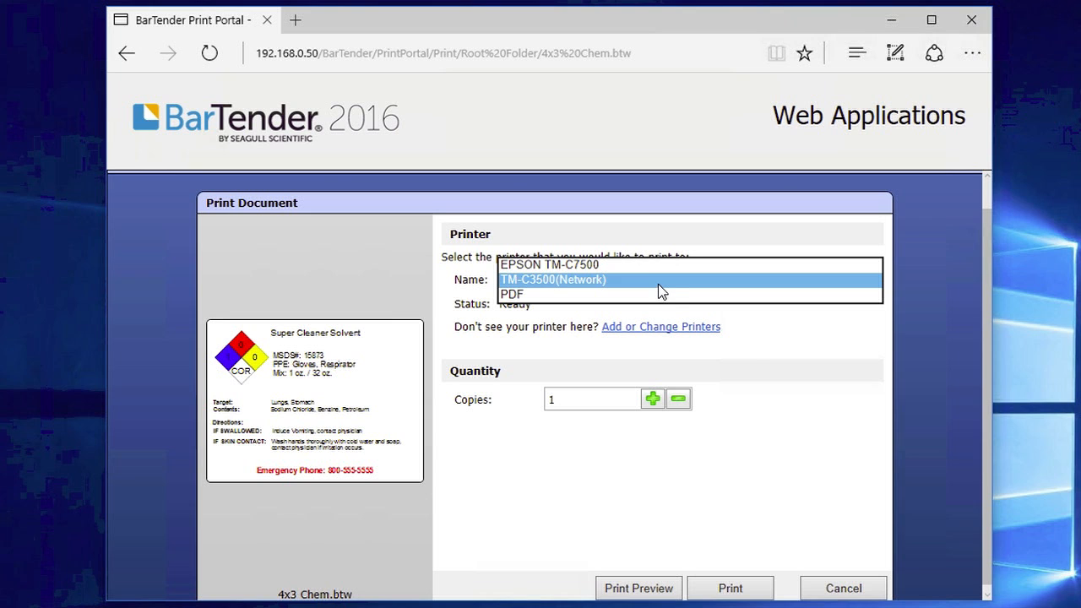
left_click(757, 338)
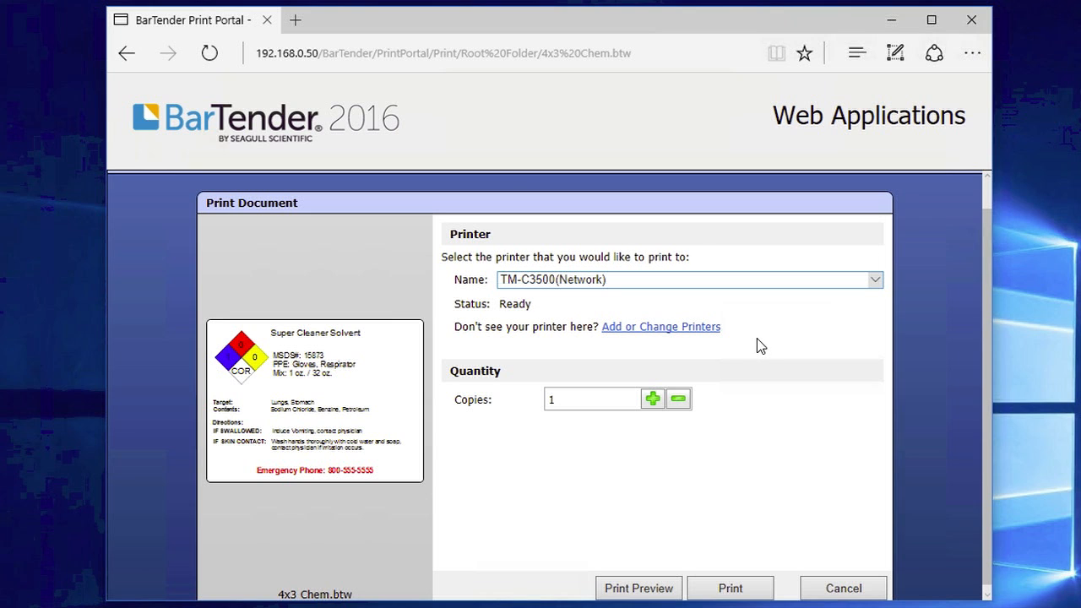
Delete the TM-C3500(Network) printer, choose EPSON TM-C7500, and go to administrative Print Settings
left_click(655, 328)
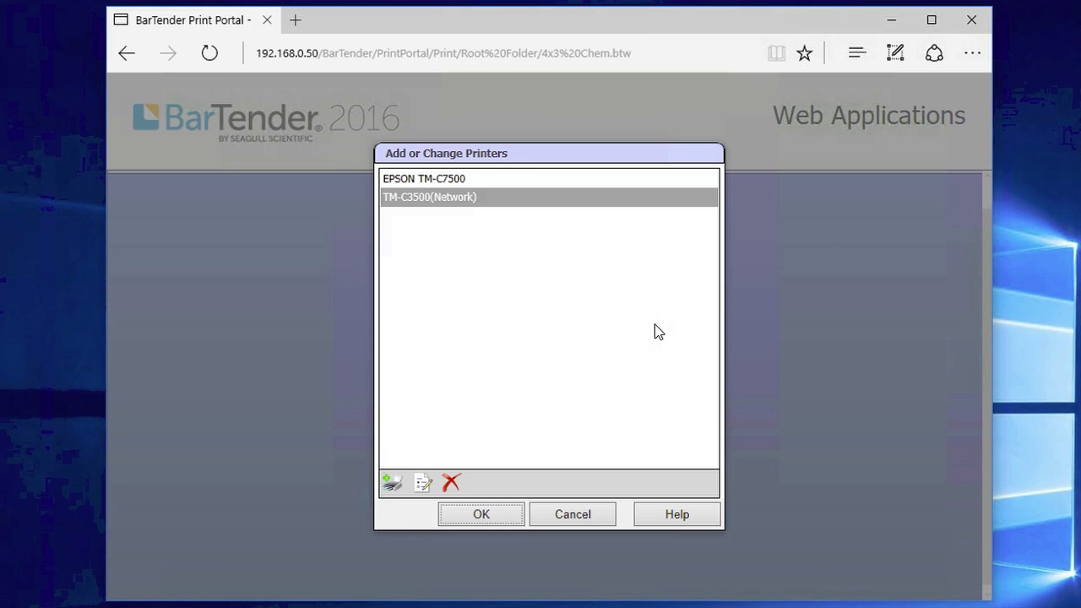
left_click(431, 195)
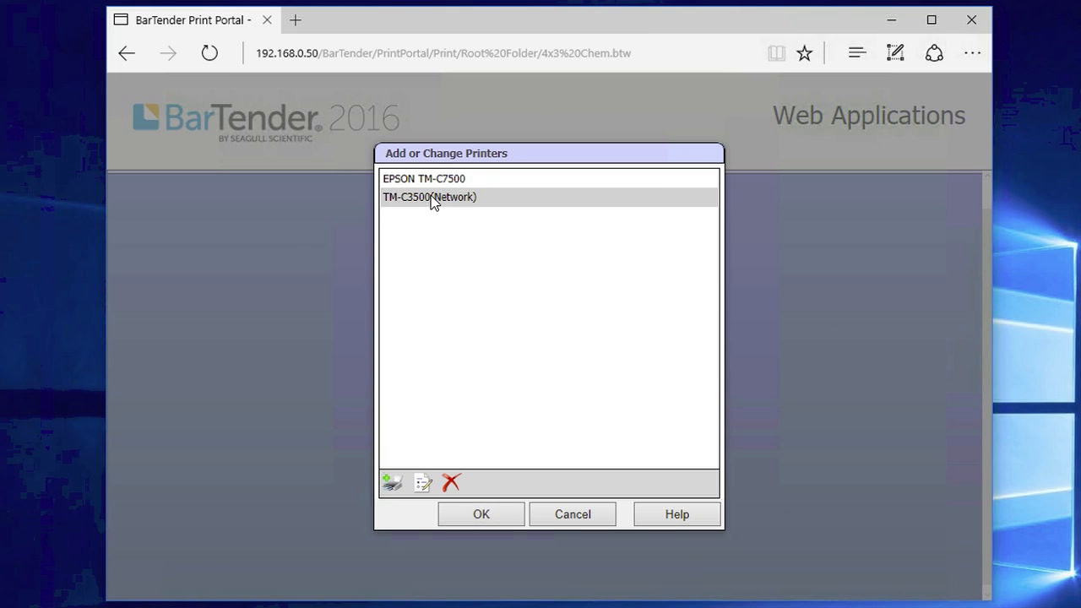
left_click(451, 485)
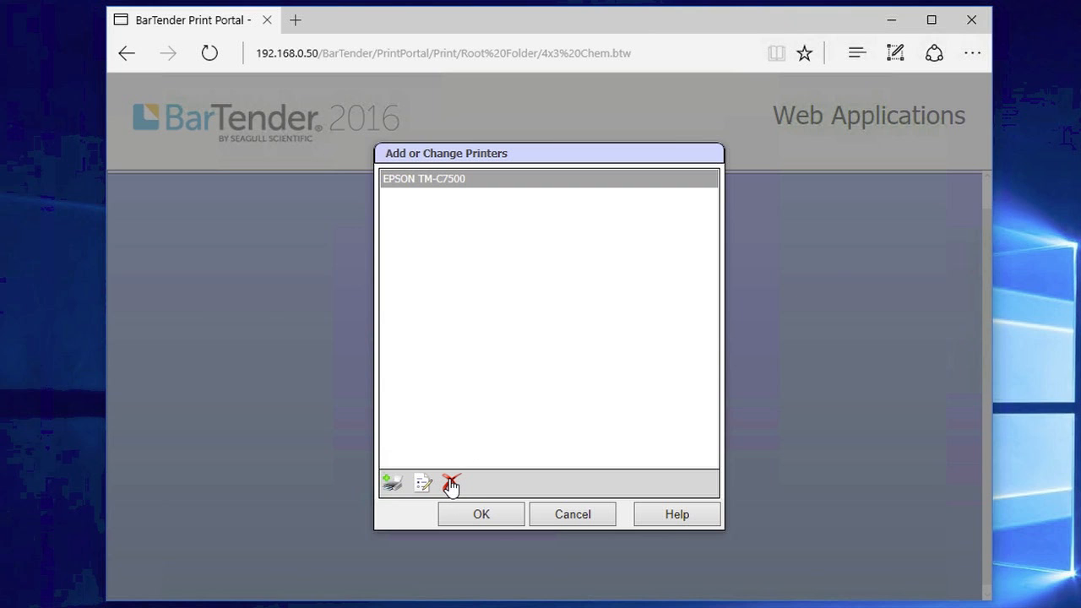
left_click(481, 517)
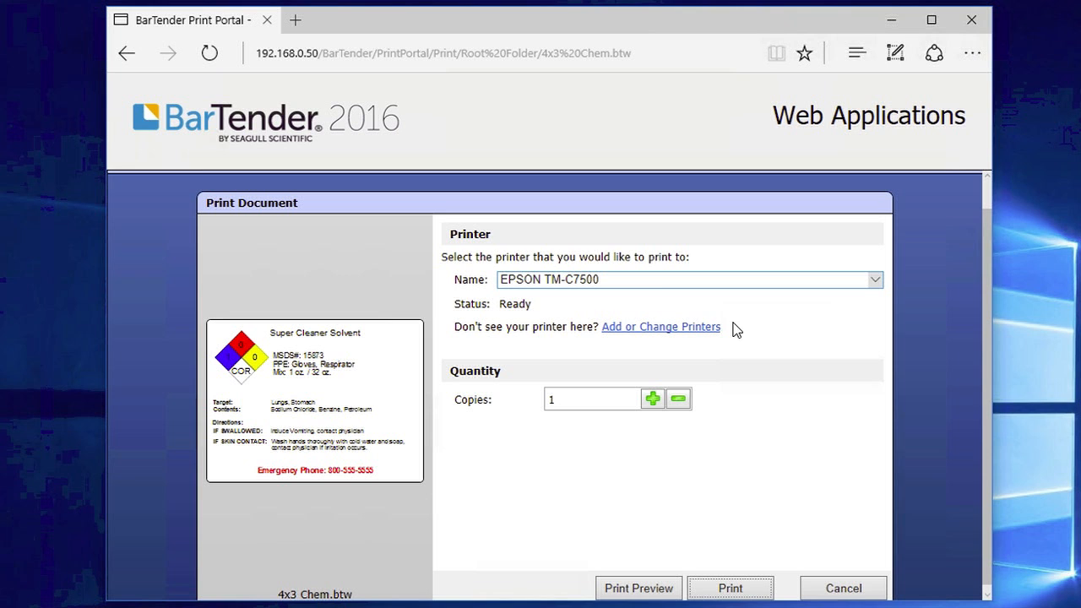
left_click(636, 280)
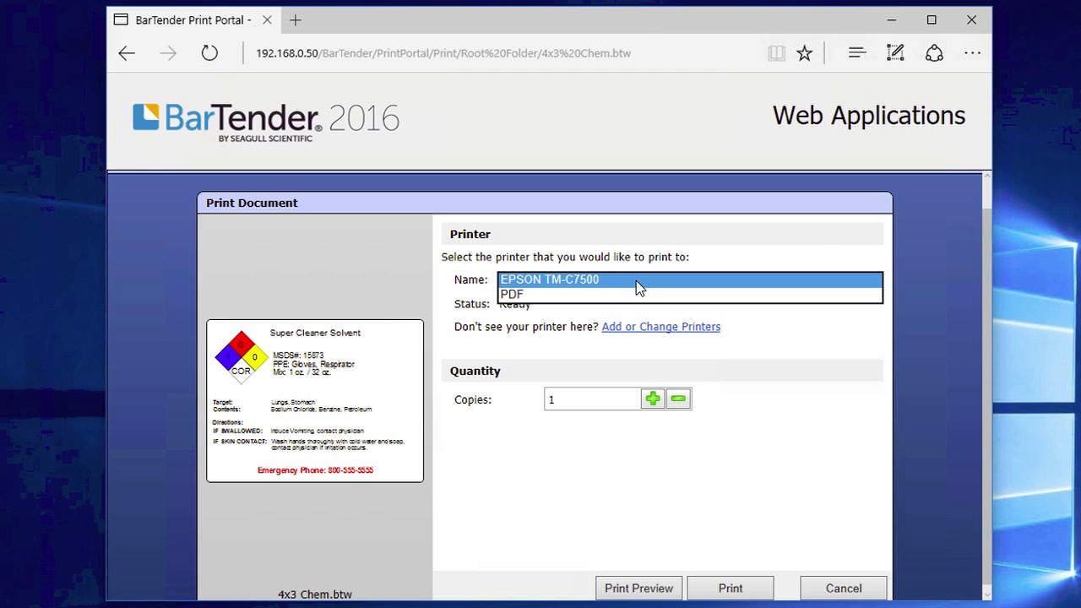
left_click(636, 281)
left_click(744, 473)
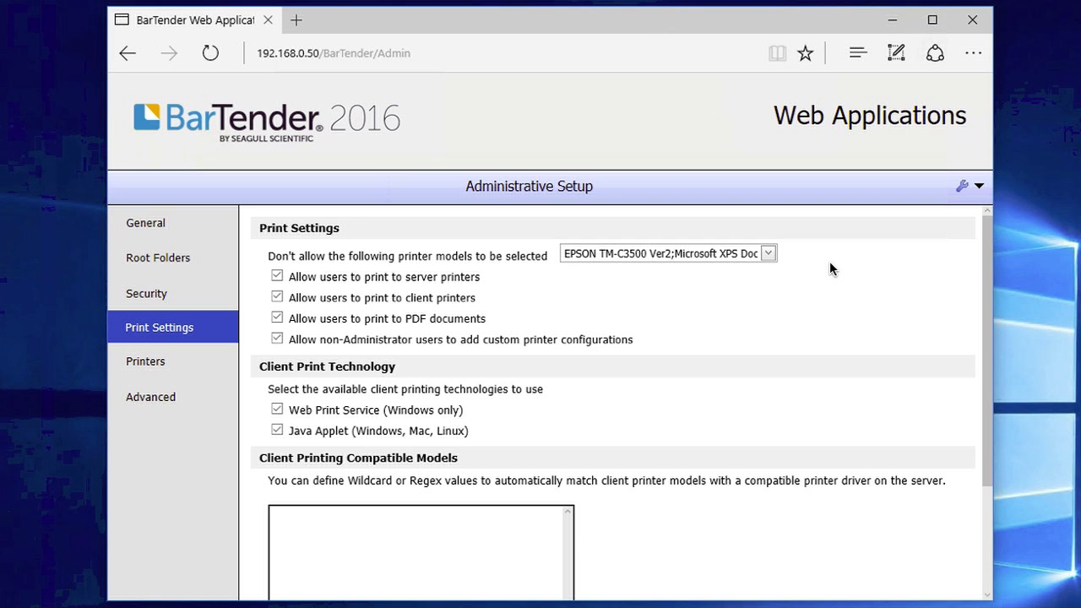
Review the disallowed printer models list, close it, and return to the Root Folder documents
left_click(769, 254)
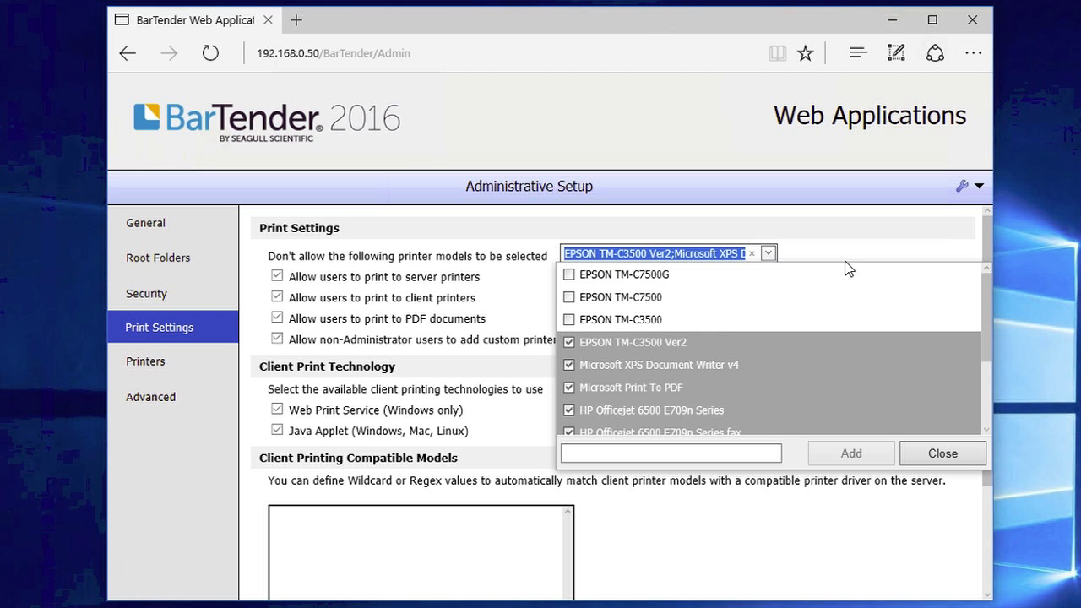
left_click(990, 310)
mouse_move(989, 311)
left_mouse_down()
mouse_move(990, 374)
mouse_move(986, 314)
left_mouse_up()
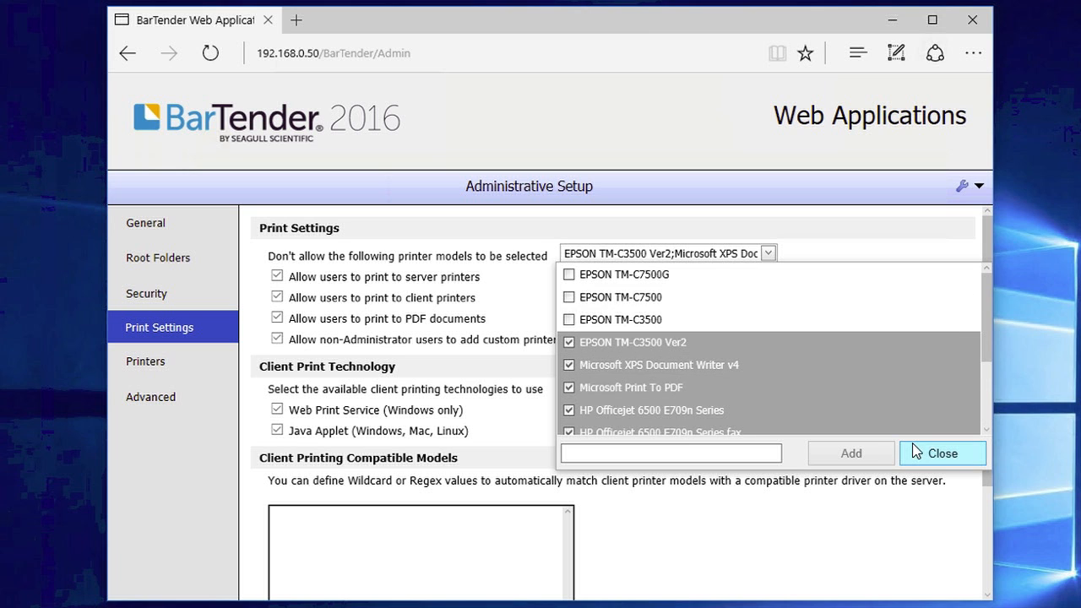
left_click(938, 454)
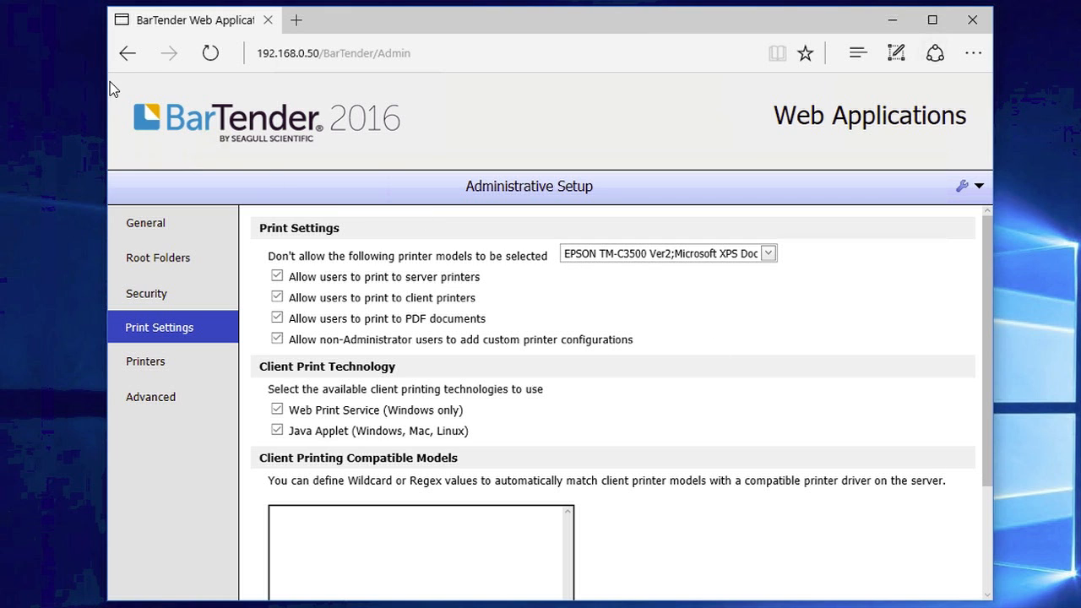
left_click(127, 54)
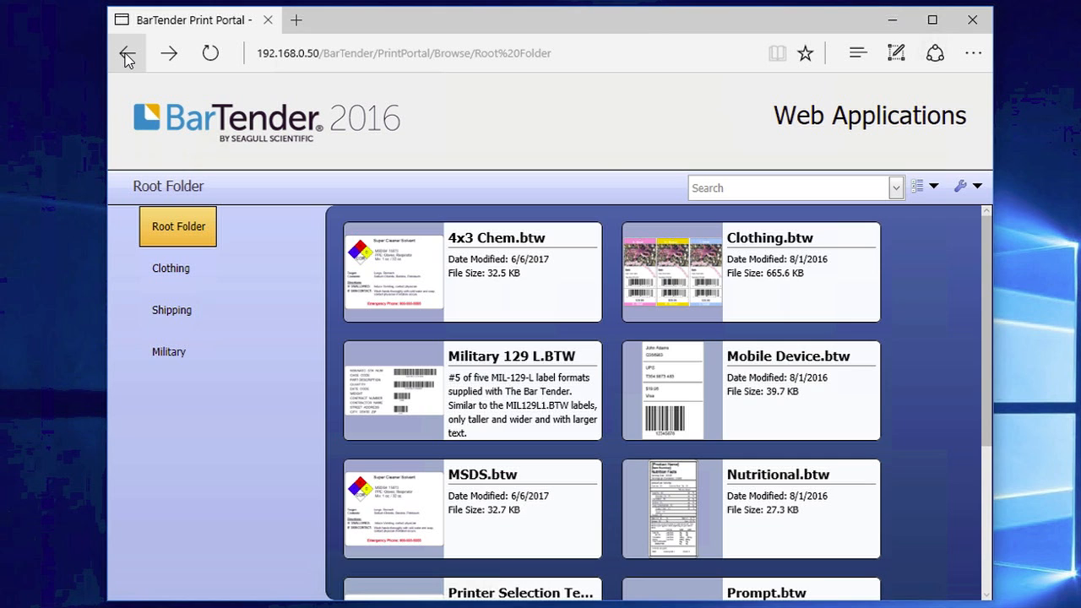
For 4x3 Chem.btw, begin adding a printer and browse the web-server printers
left_click(488, 282)
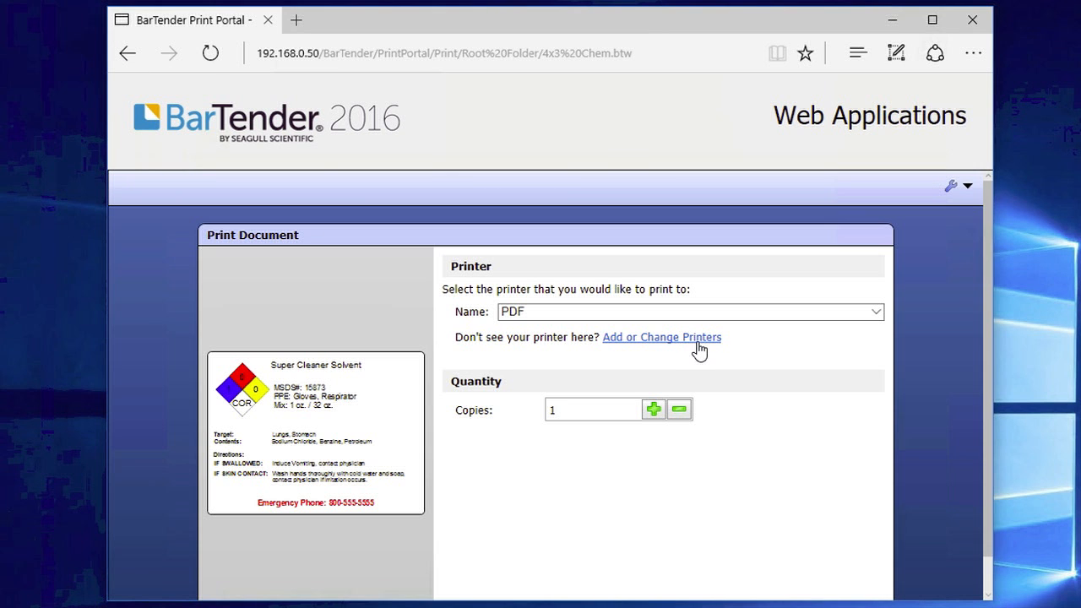
left_click(702, 339)
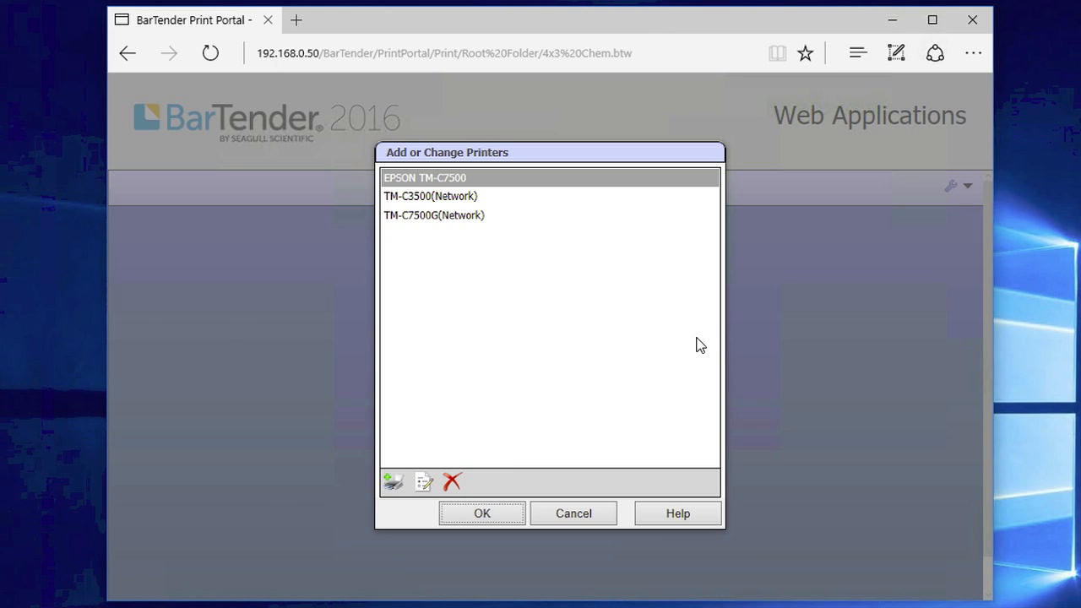
left_click(393, 481)
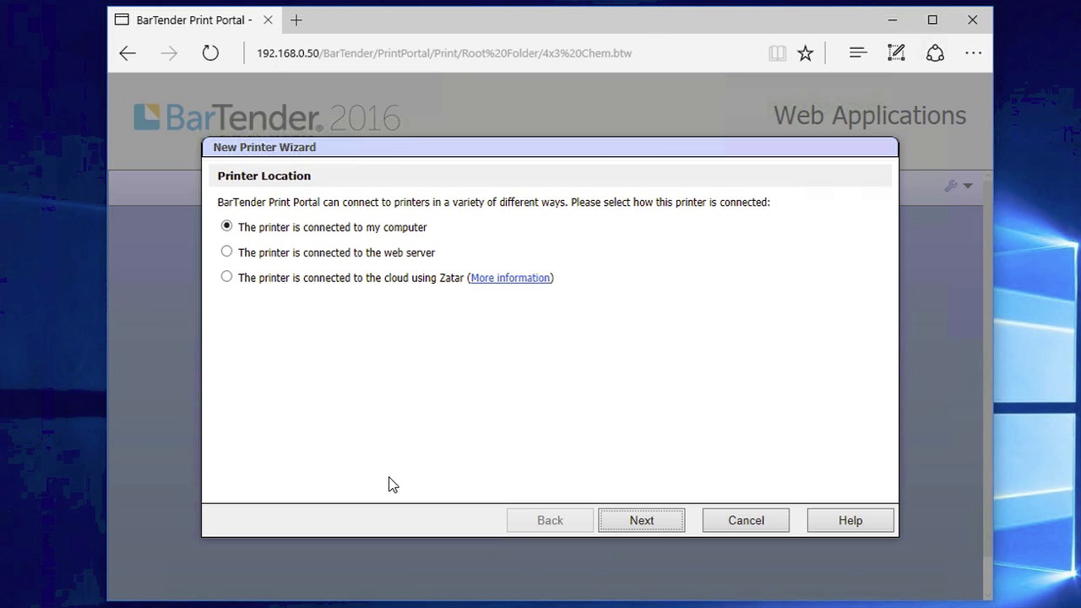
left_click(226, 251)
left_click(632, 523)
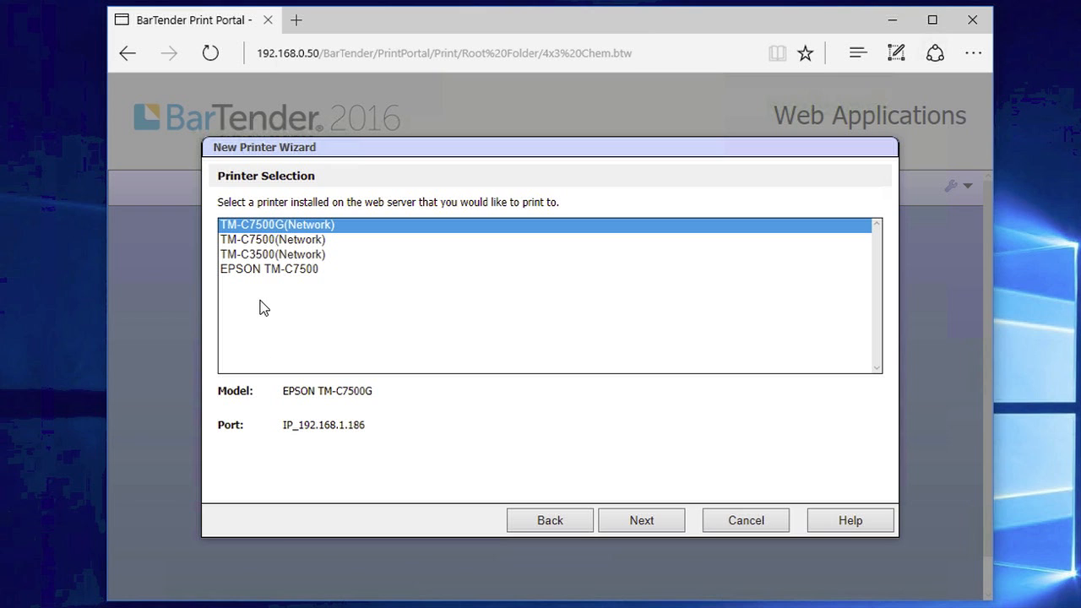
Cancel adding the printer without changes and return to Administrative Setup
left_click(761, 522)
left_click(572, 514)
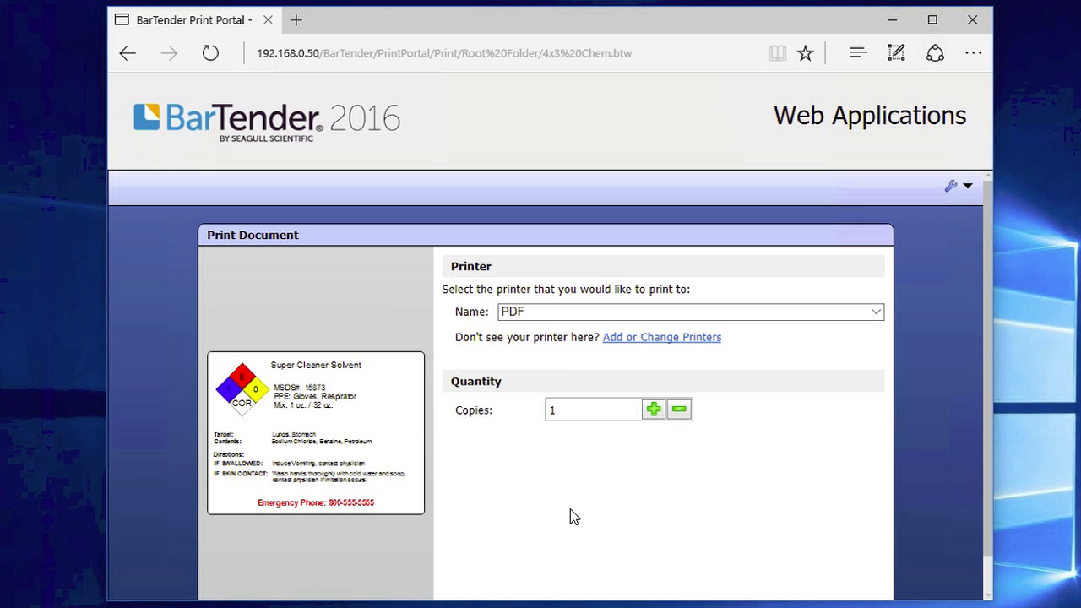
left_click(967, 186)
left_click(947, 214)
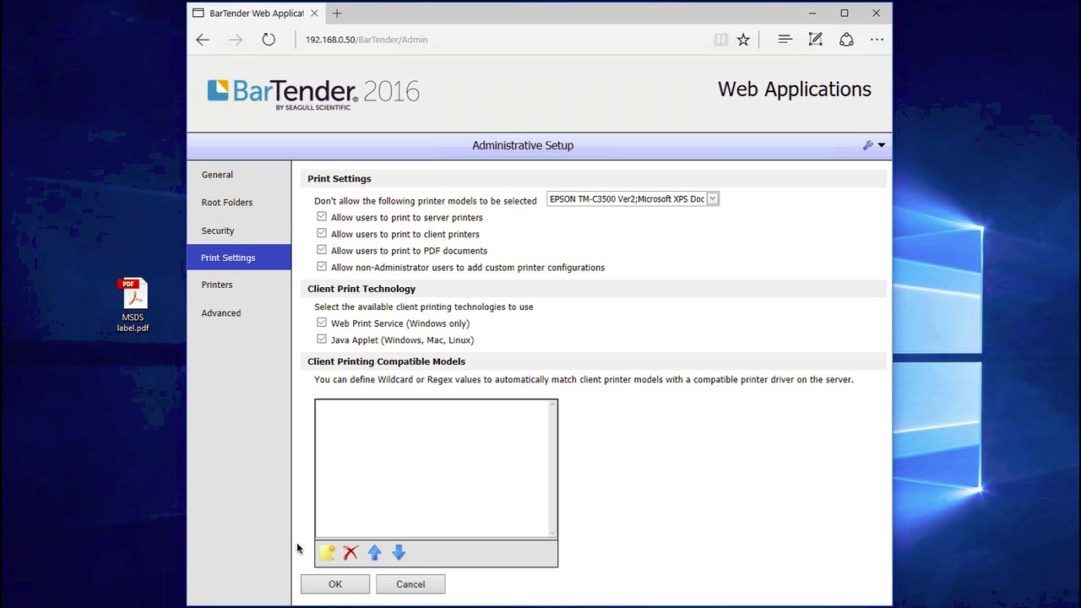
Open MSDS.btw from the Documents list and print it with PDF as the printer
left_click(203, 40)
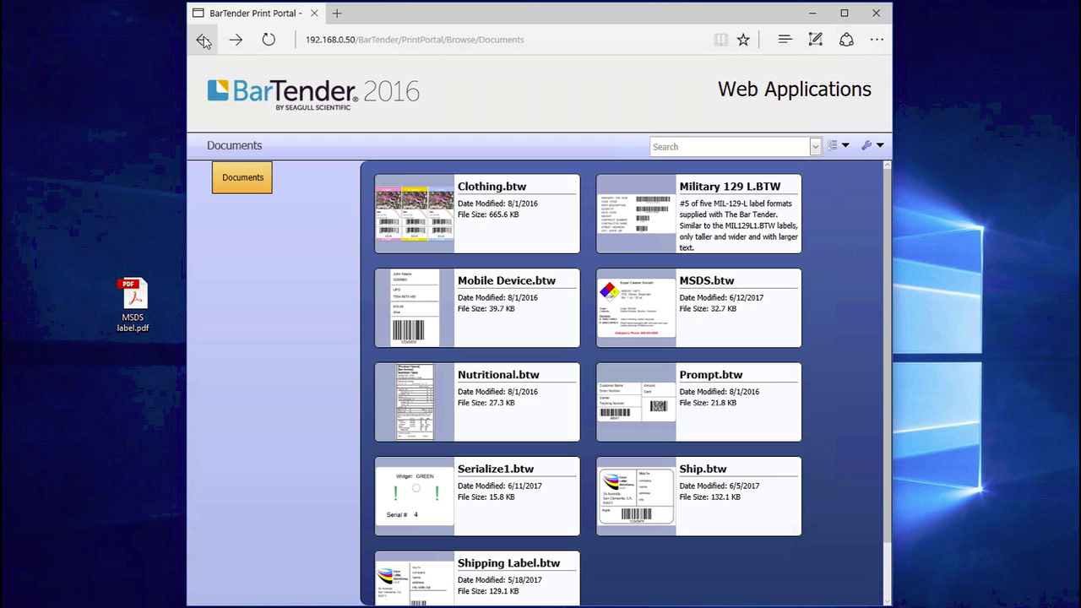
left_click(719, 317)
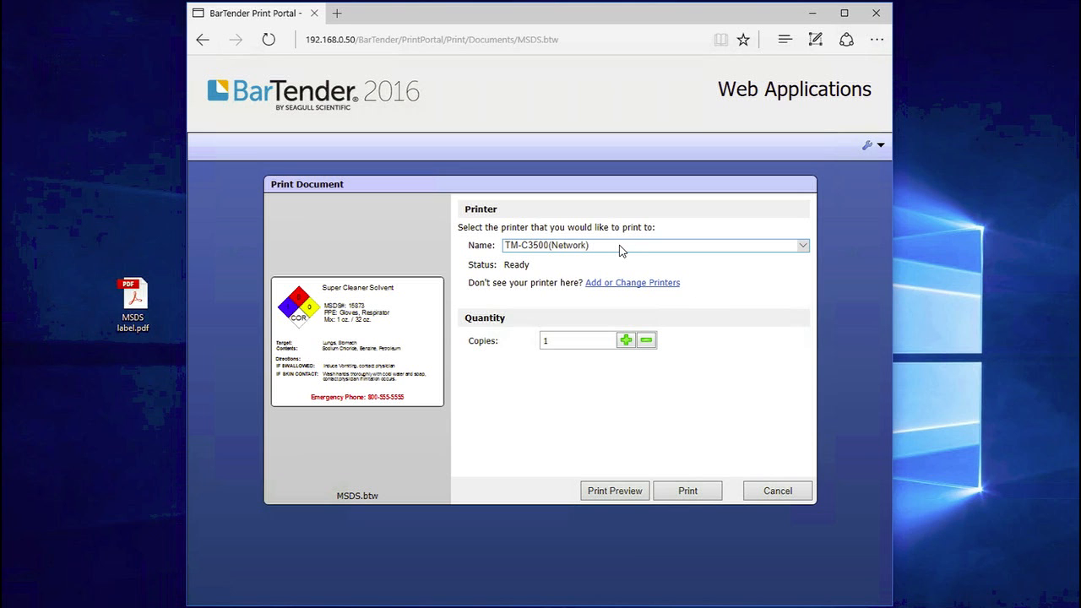
left_click(620, 246)
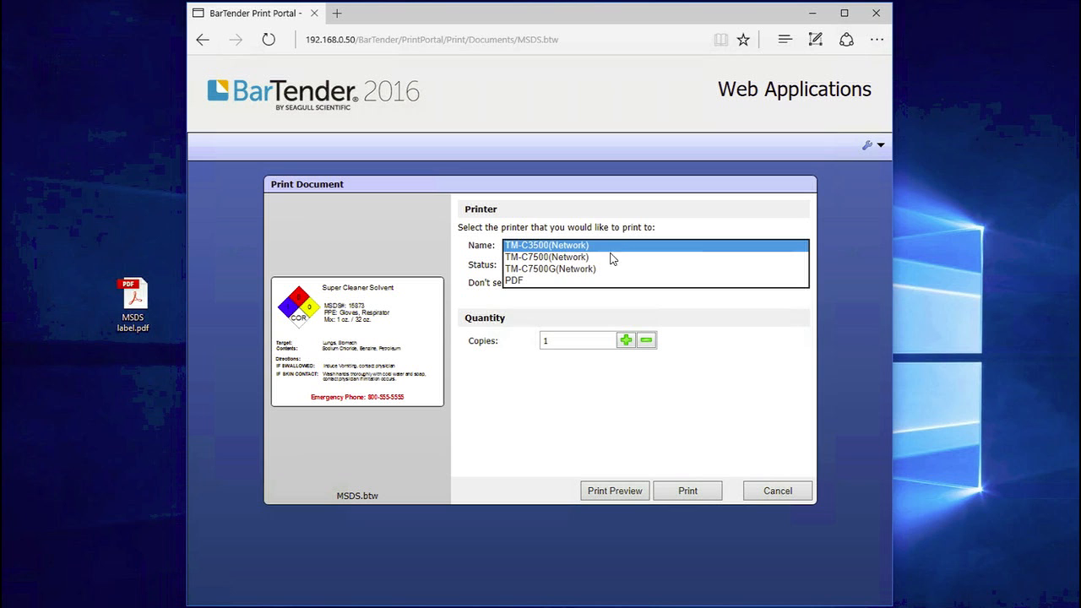
left_click(575, 281)
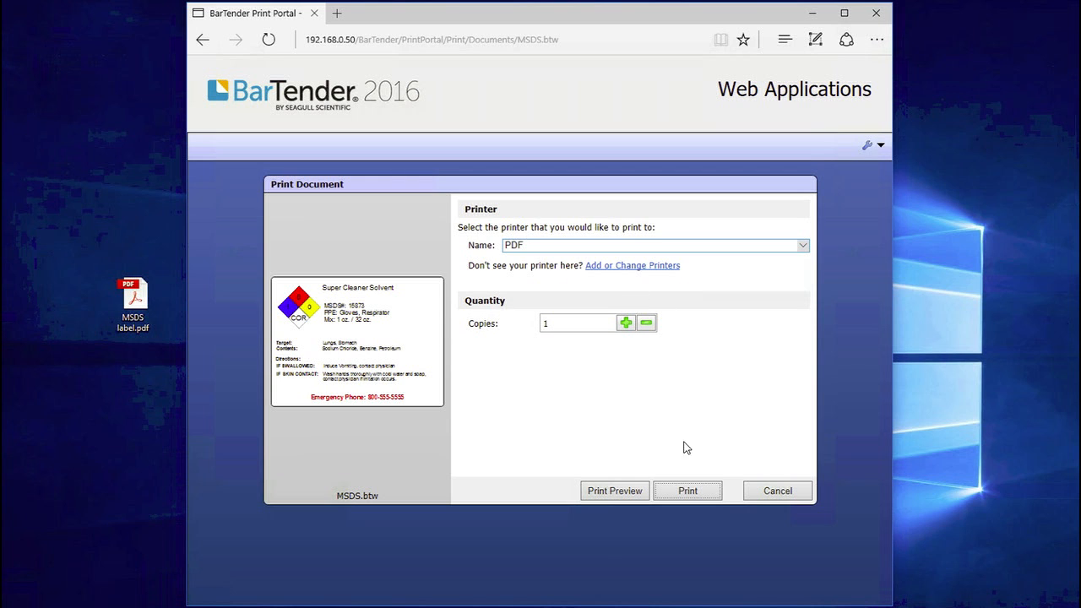
left_click(686, 490)
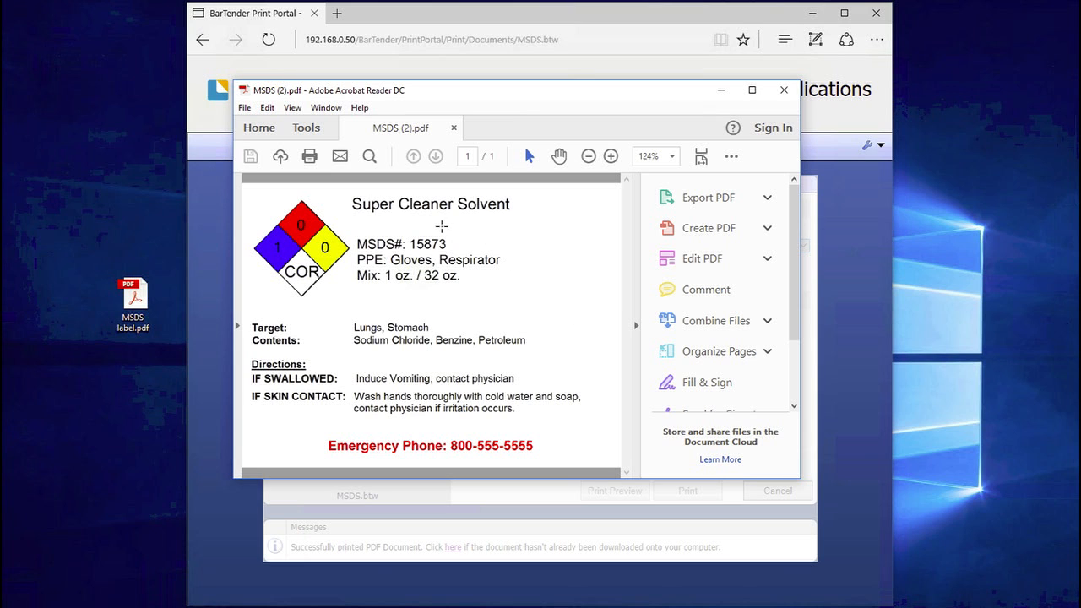
Check Acrobat's print options for the MSDS PDF, cancel, and show the File menu
left_click(310, 157)
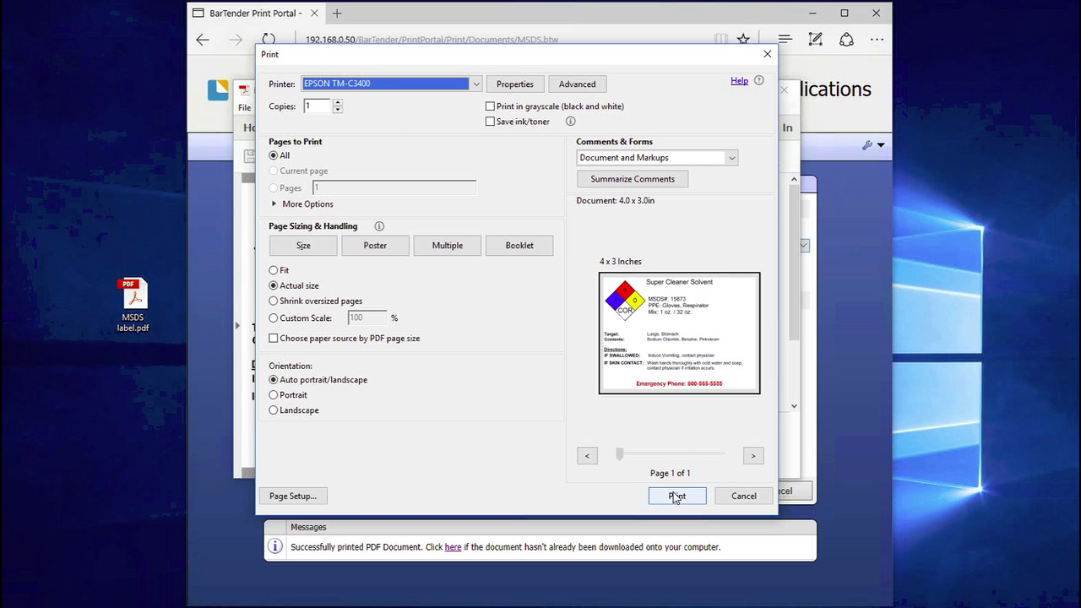
left_click(744, 496)
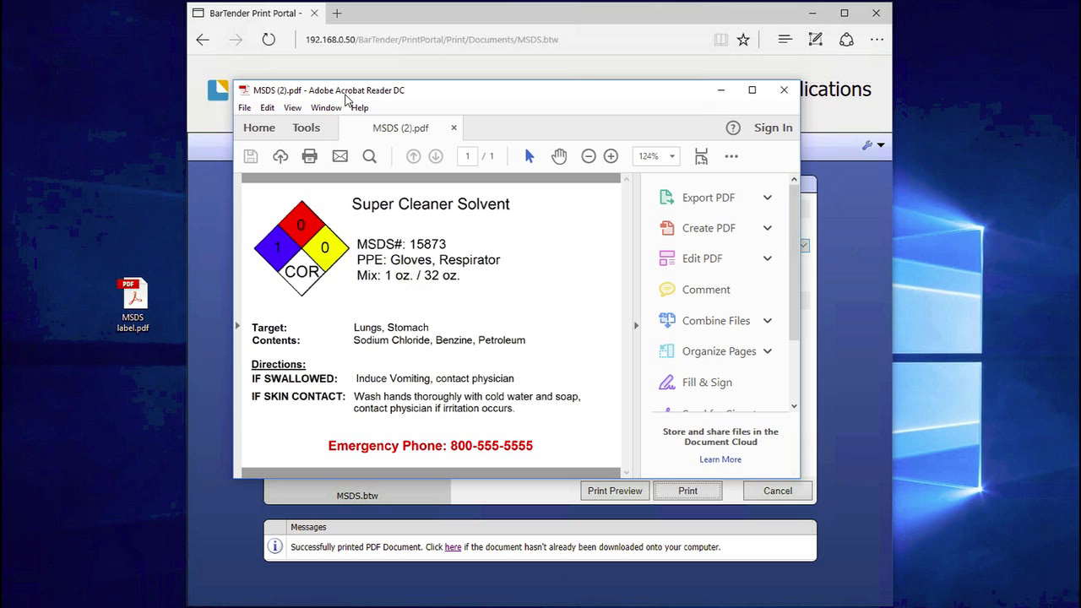
left_click(244, 108)
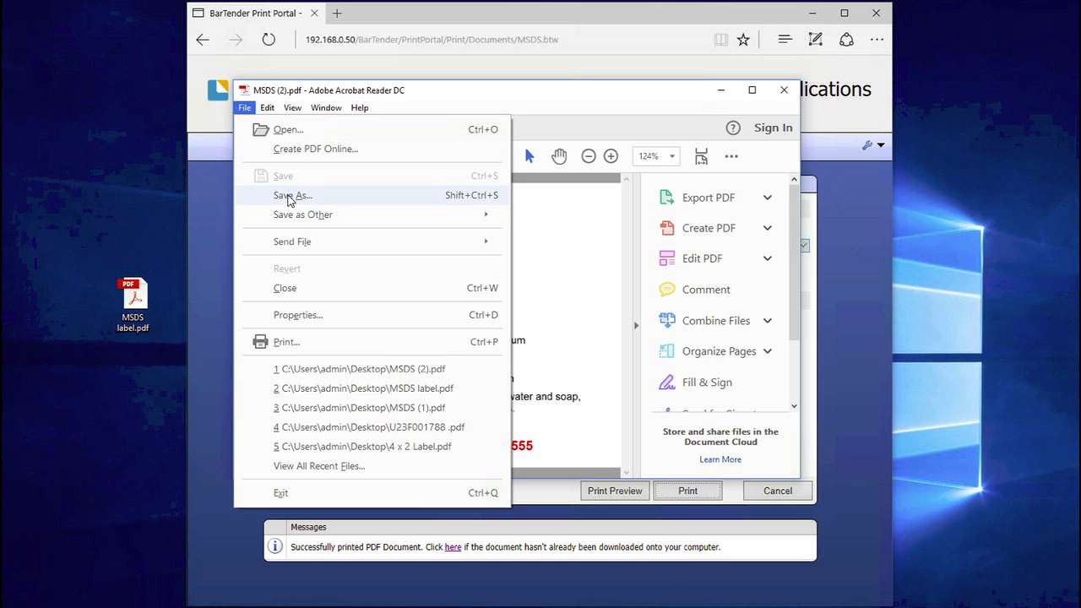
Save the PDF to the Desktop as MSDS (2).pdf and move its icon rightward
left_click(291, 197)
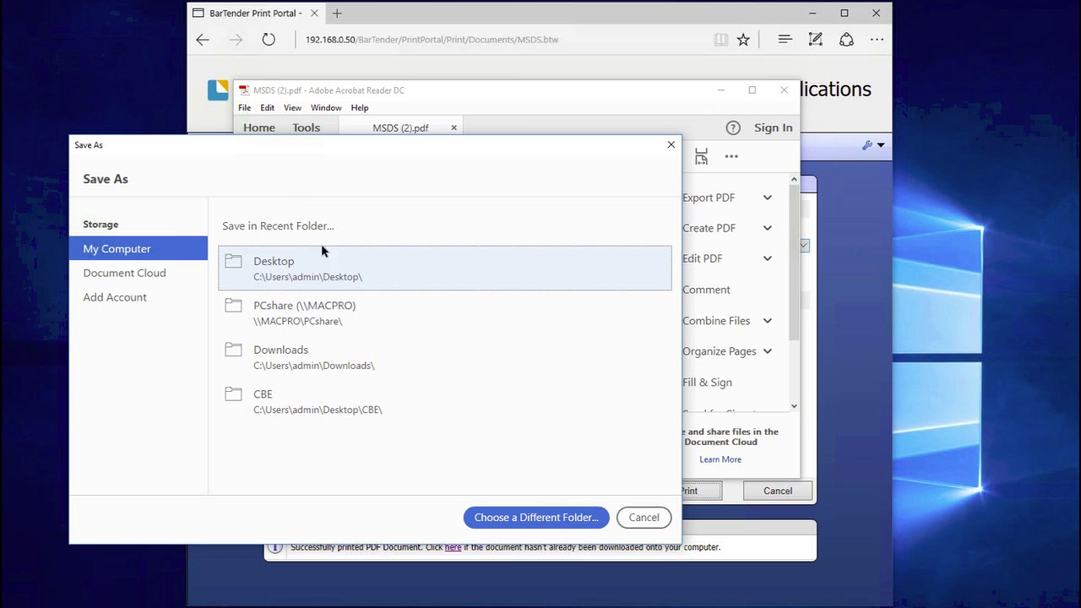
left_click(264, 268)
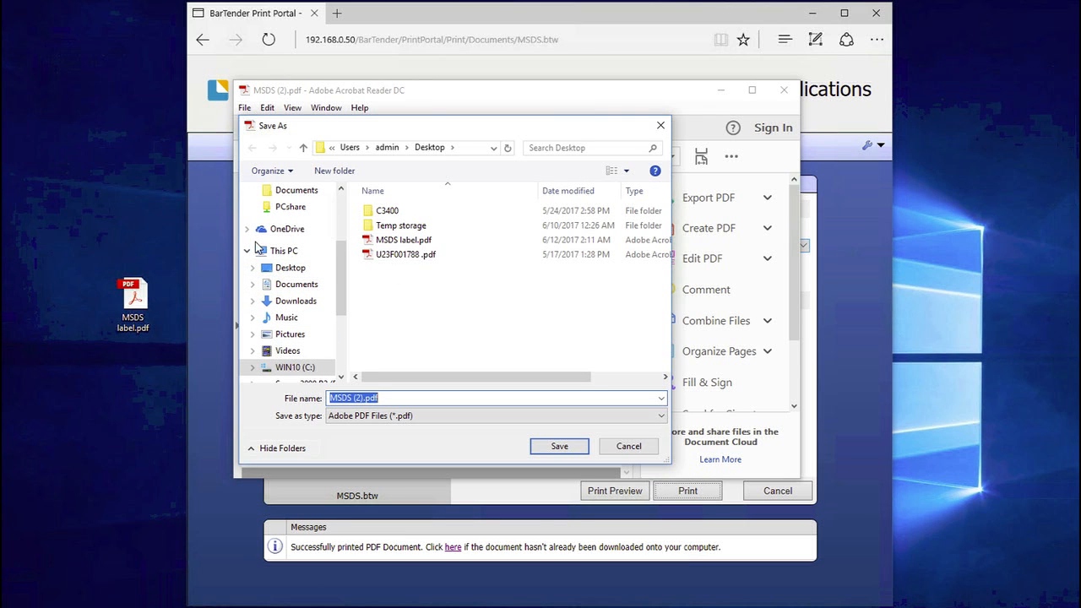
left_click(281, 271)
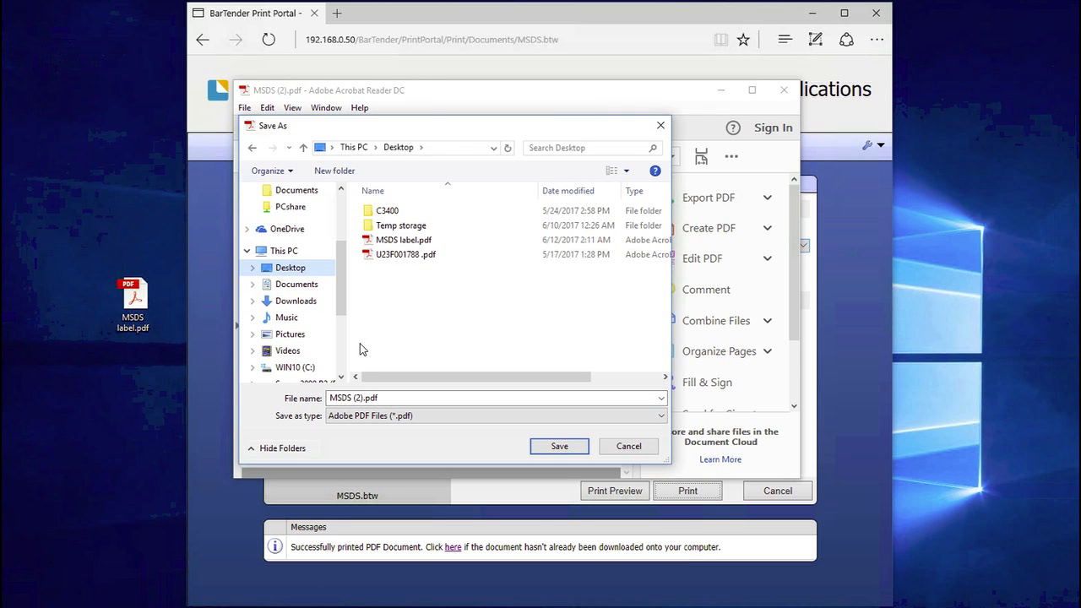
left_click(360, 397)
left_click(559, 446)
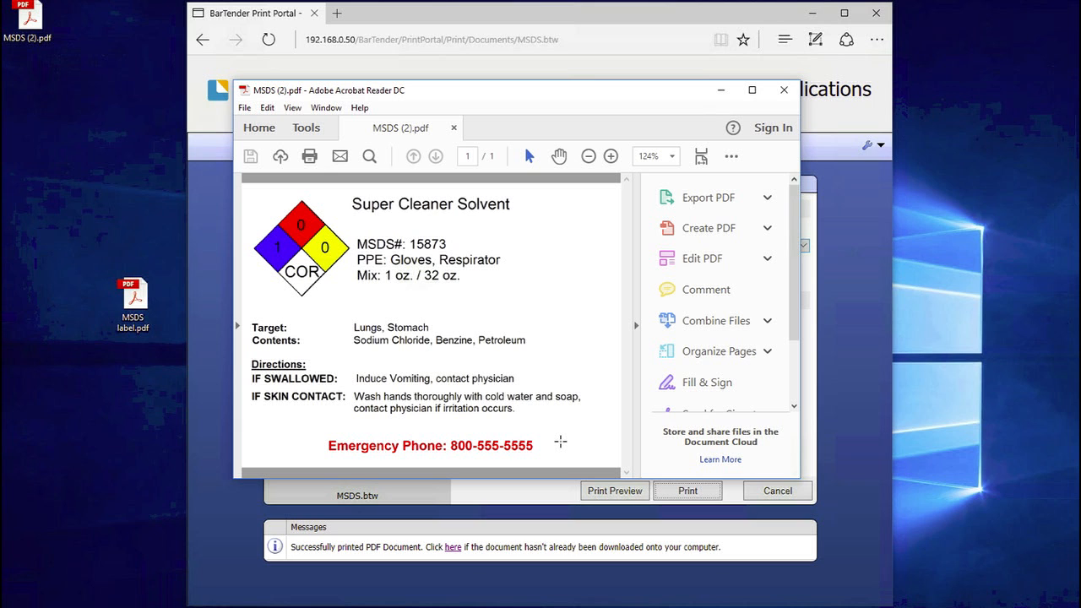
left_click_drag(32, 15, 929, 312)
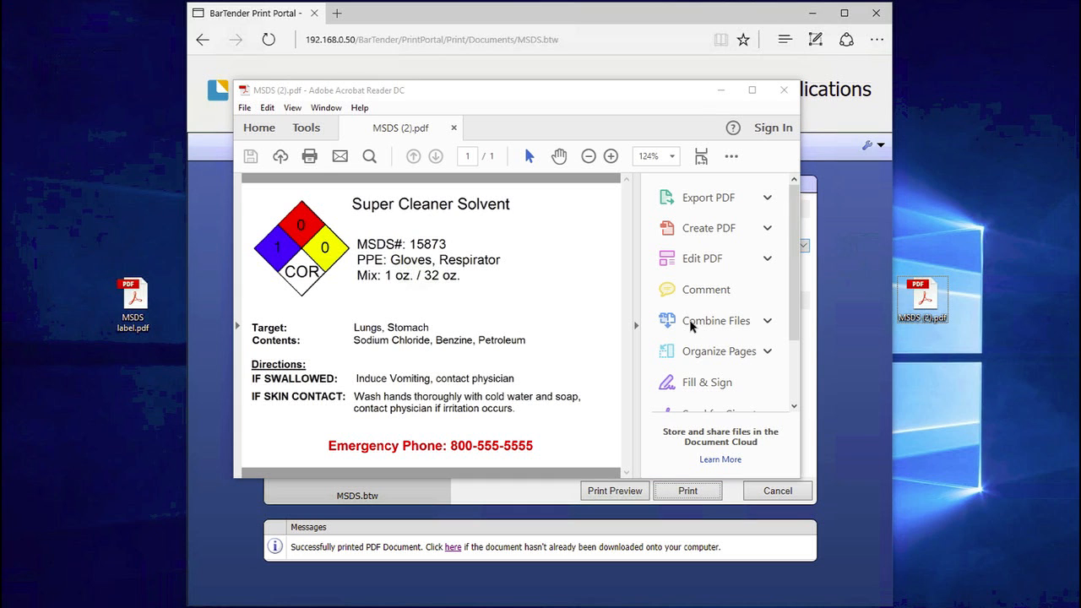
Close Acrobat Reader and leave the MSDS print page without printing
left_click(783, 94)
left_click(782, 93)
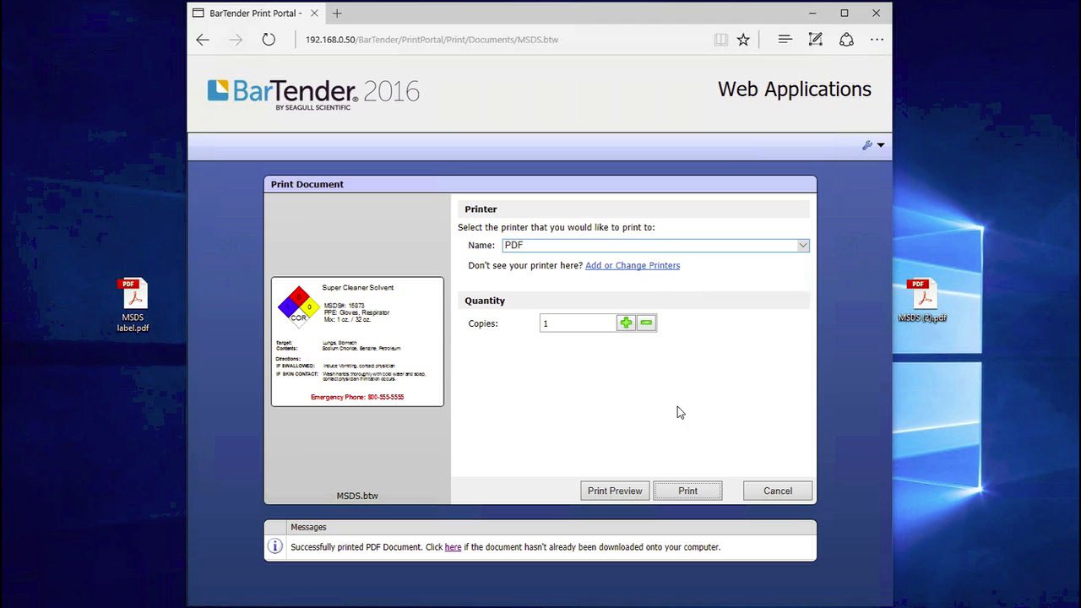
left_click(778, 491)
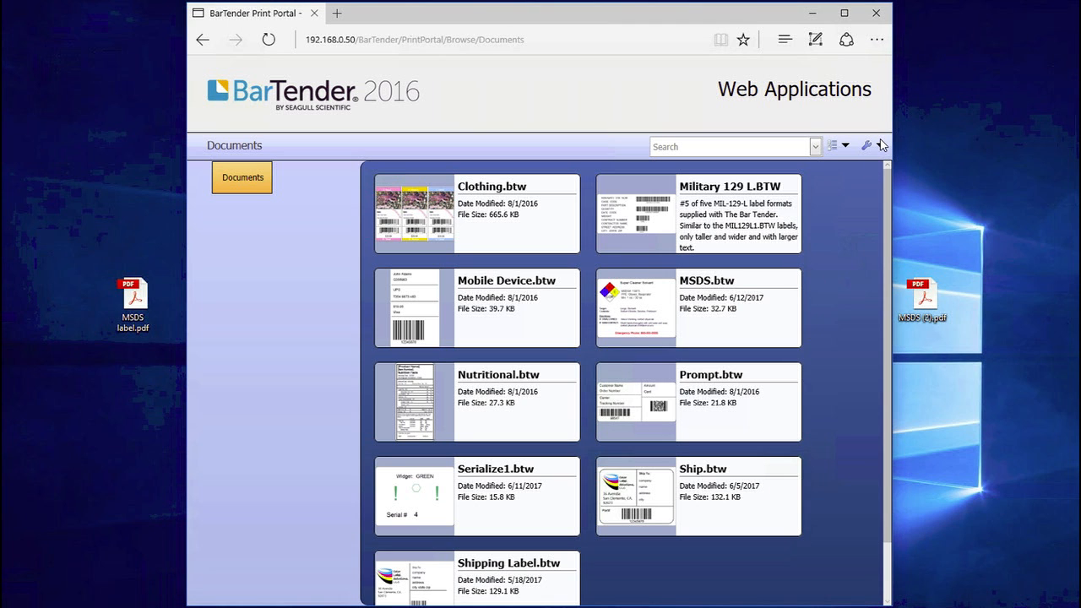
In administrative Print Settings, allow non-Administrators custom printer configurations and search the page for 'regex'
left_click(882, 145)
left_click(853, 166)
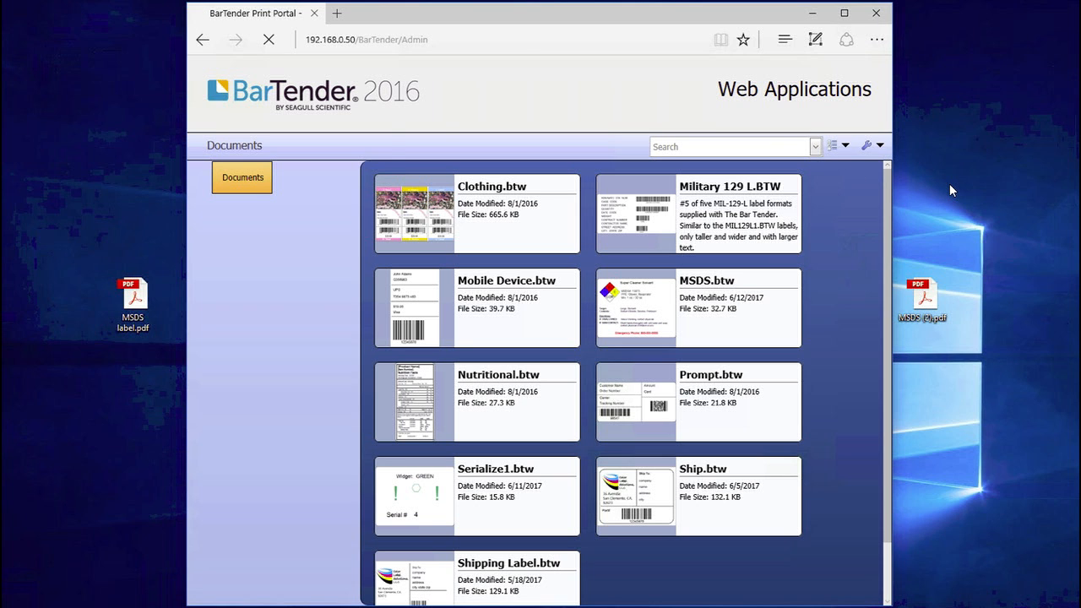
left_click(231, 250)
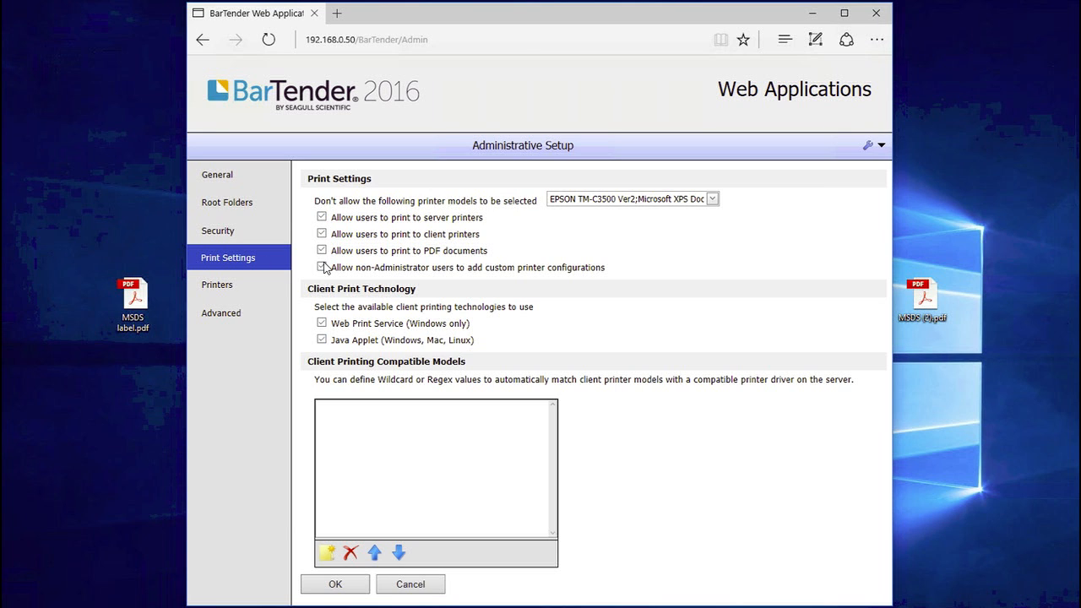
left_click(322, 267)
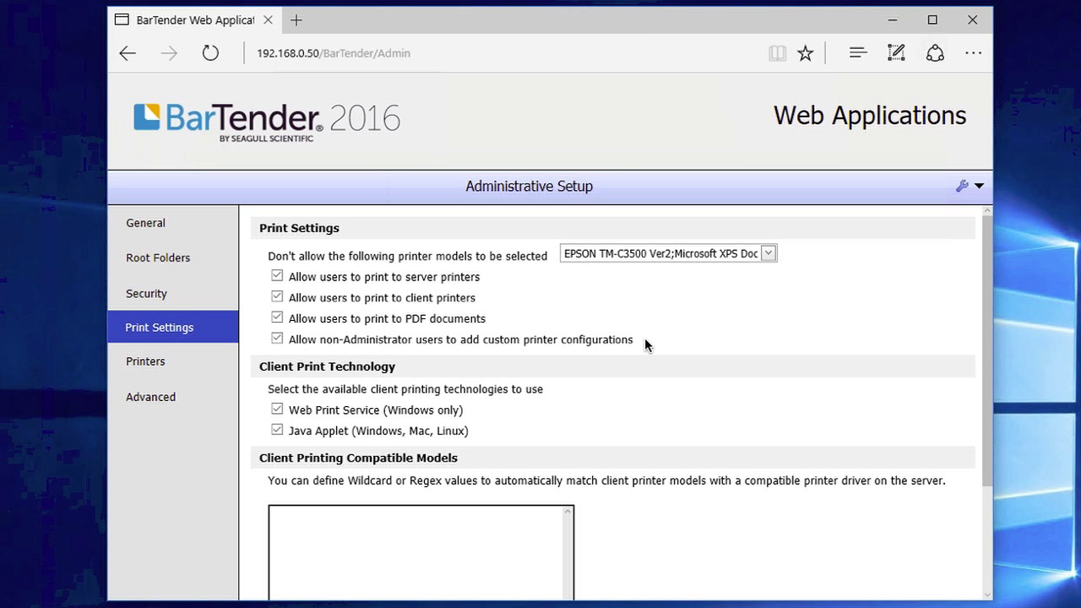
key("ctrl+f")
type("regex")
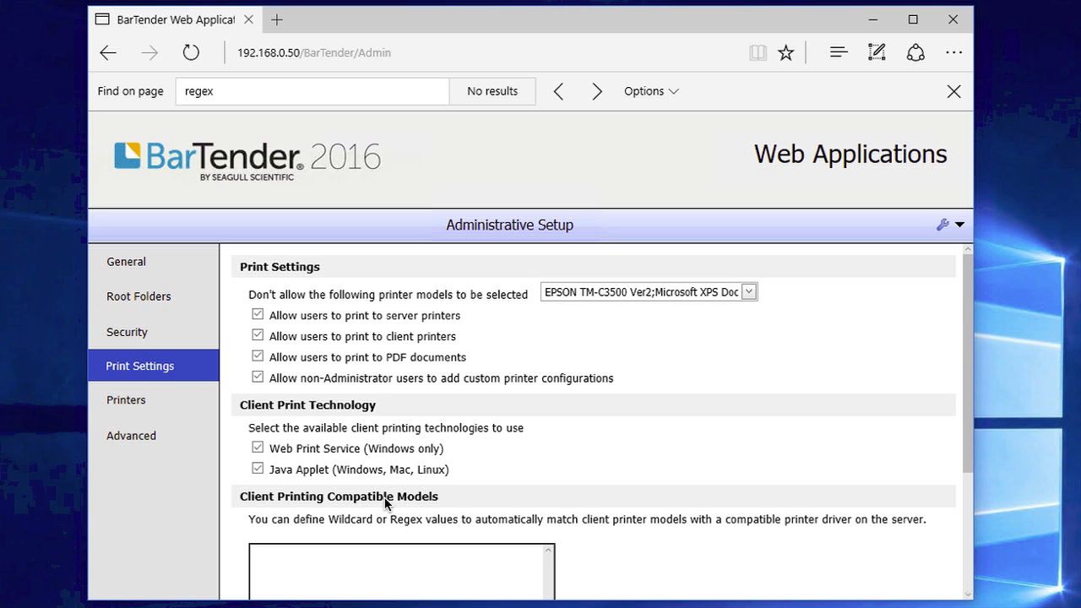
Scroll down the Print Settings page and open the shared Printers list showing TM-C3500(Network)
scroll(386, 504, "down", 2)
scroll(380, 501, "down", 1)
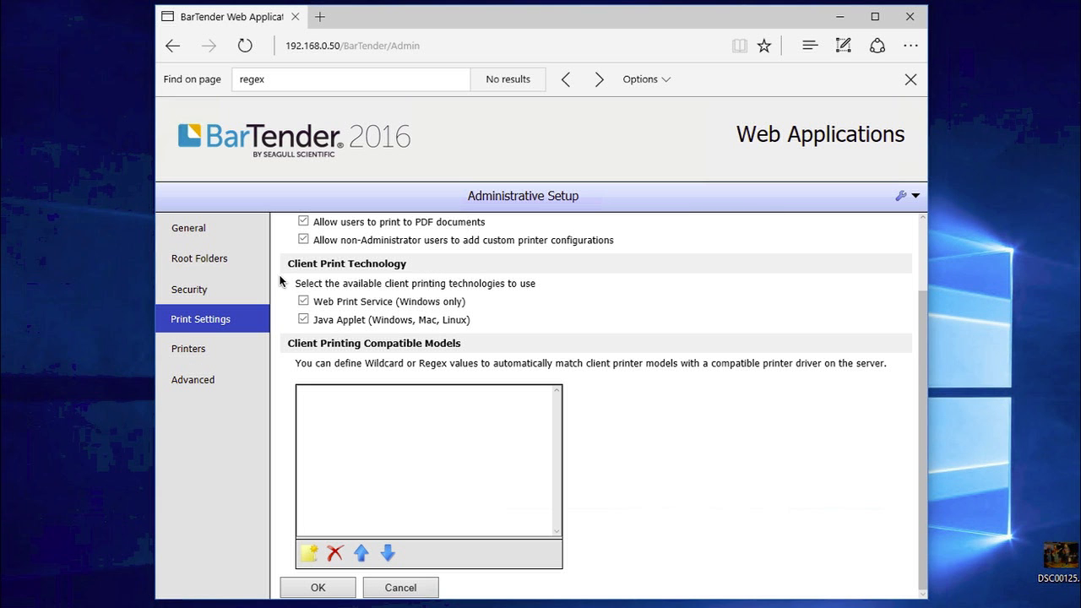
left_click(189, 353)
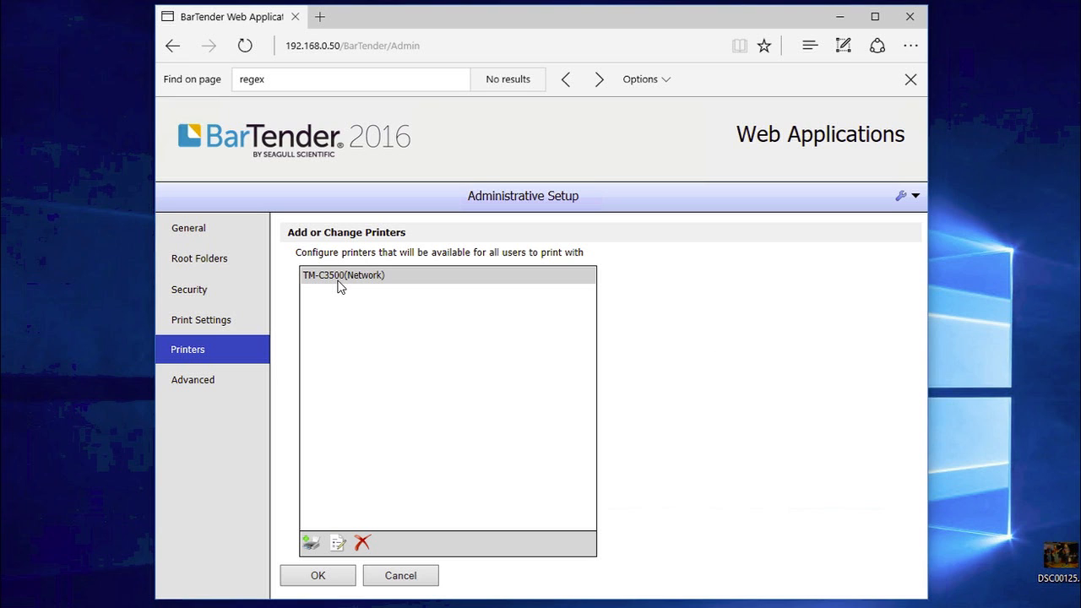
left_click(397, 287)
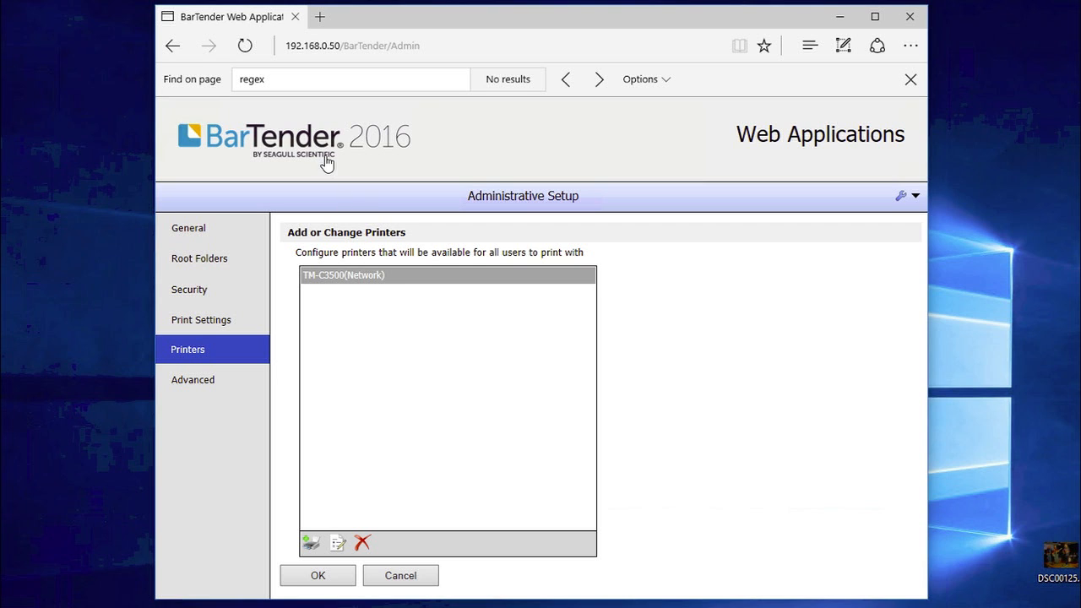
left_click(172, 47)
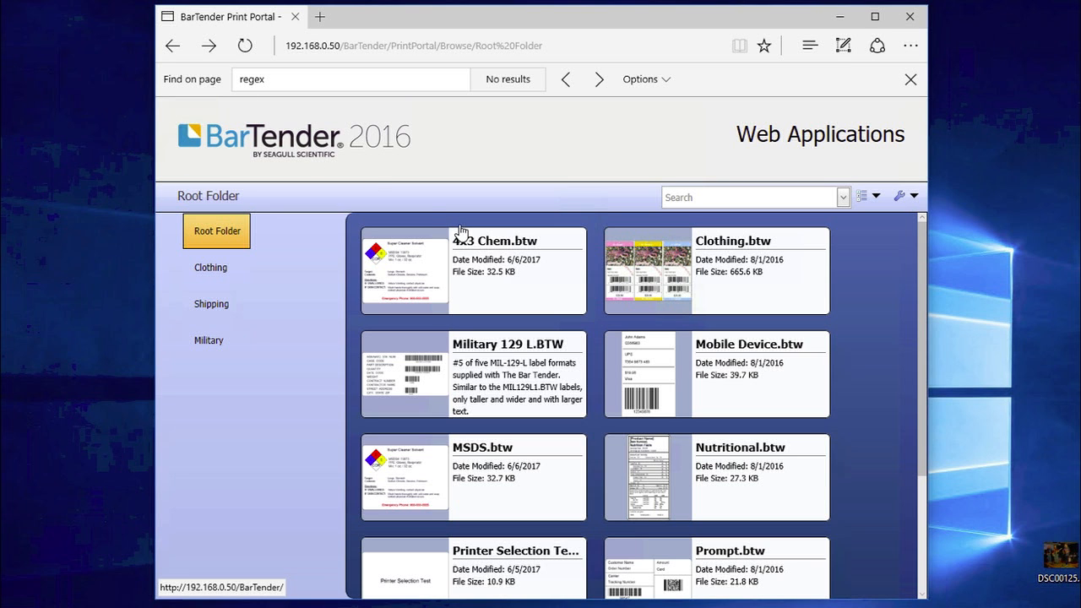
left_click(486, 266)
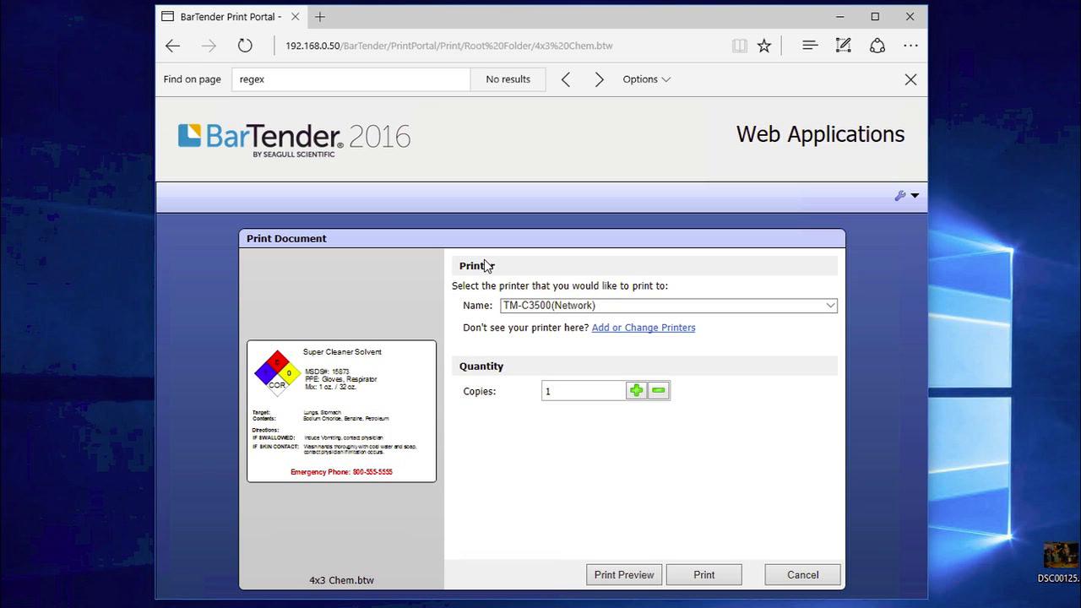
left_click(683, 306)
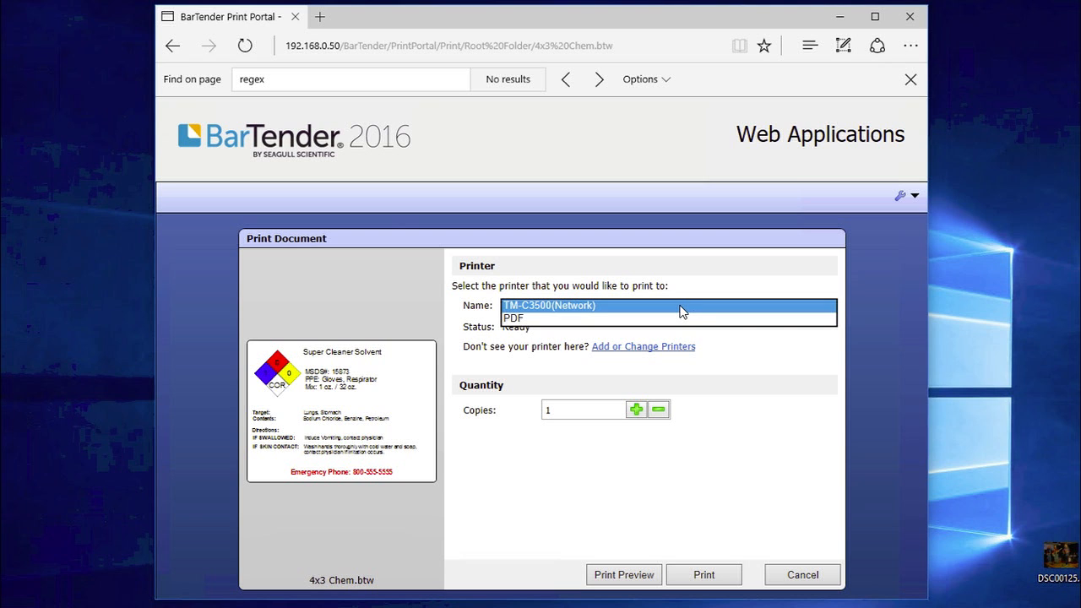
left_click(769, 346)
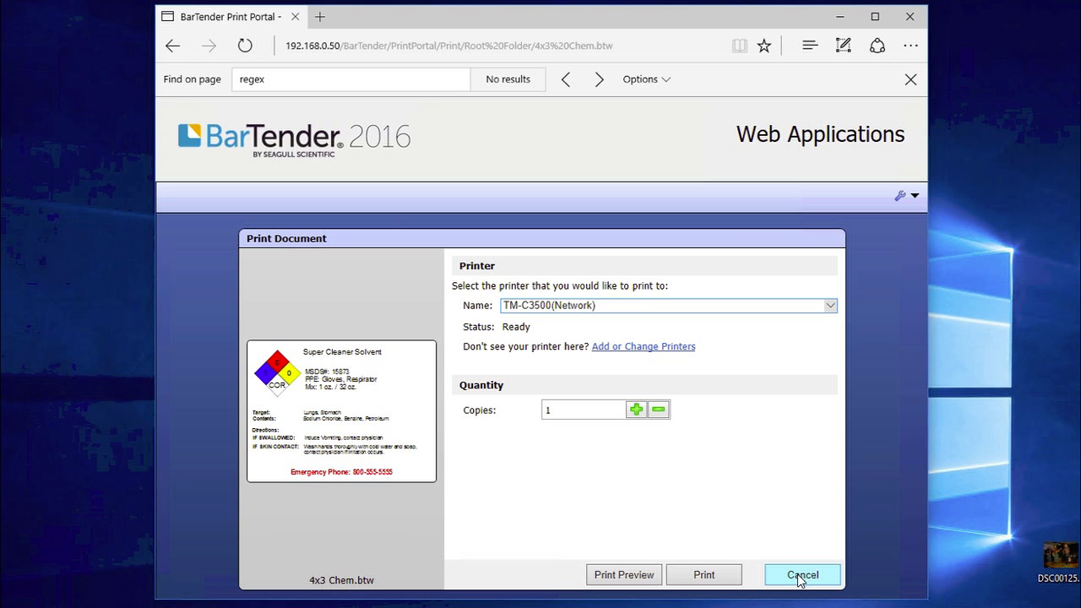
left_click(800, 576)
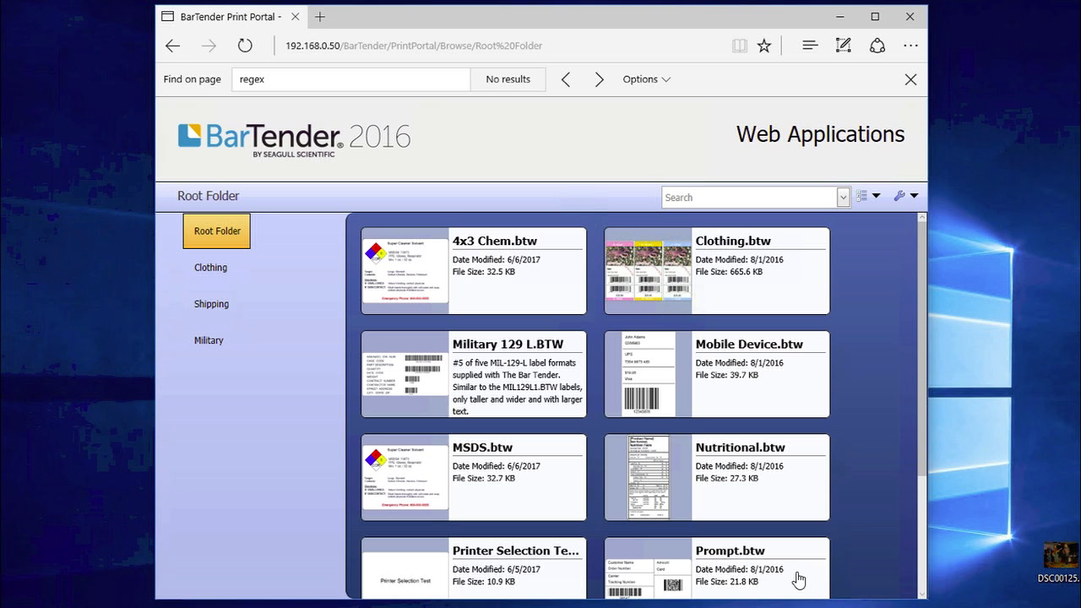
left_click(912, 196)
left_click(876, 222)
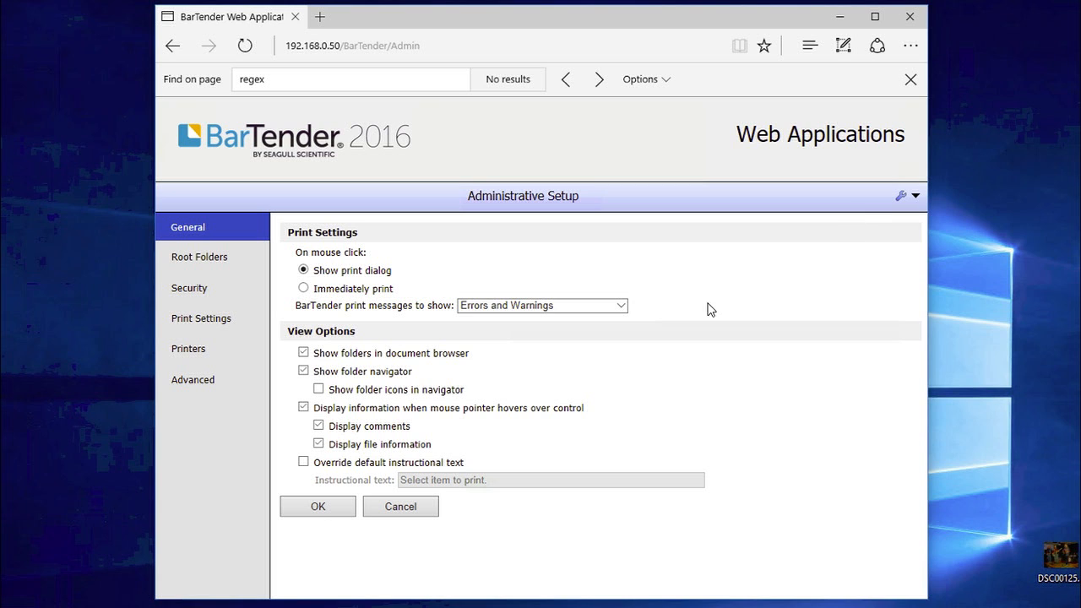
left_click(209, 352)
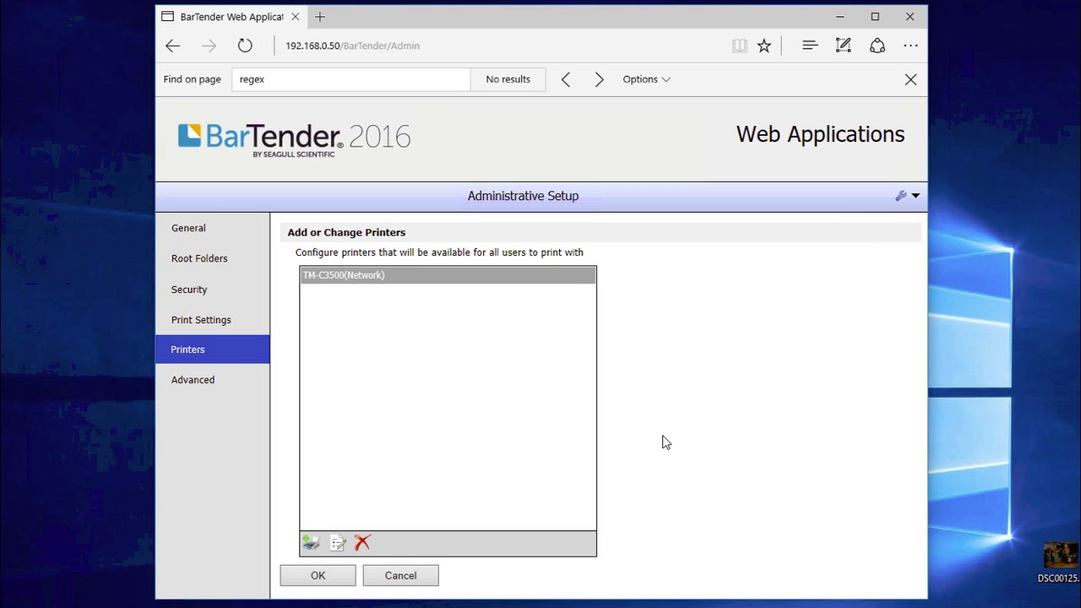
Add the web-server printer TM-C7500(Network) to the shared printers
left_click(311, 545)
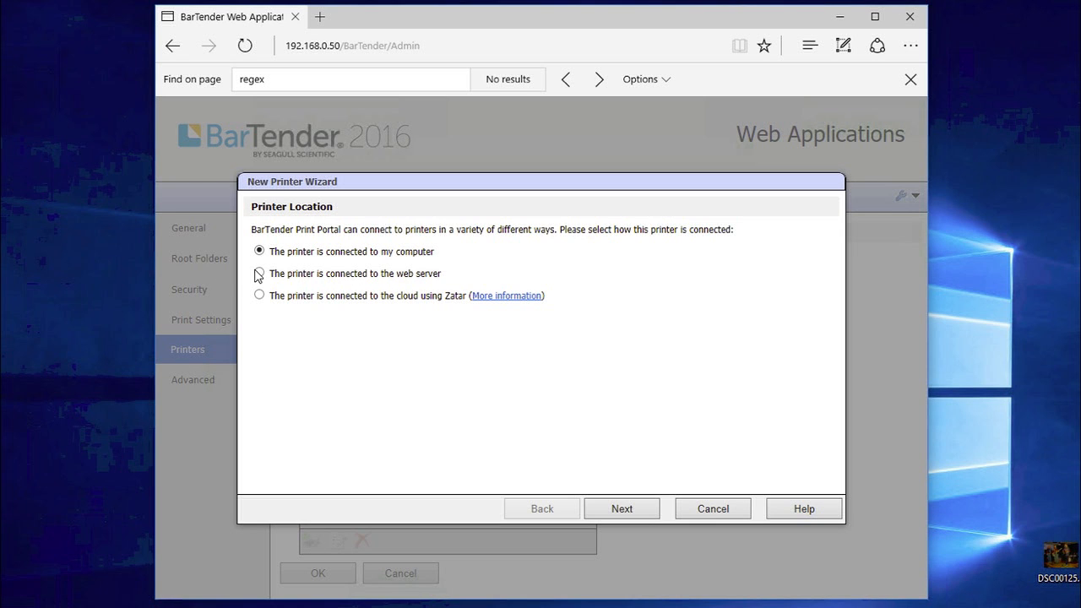
left_click(260, 274)
left_click(621, 511)
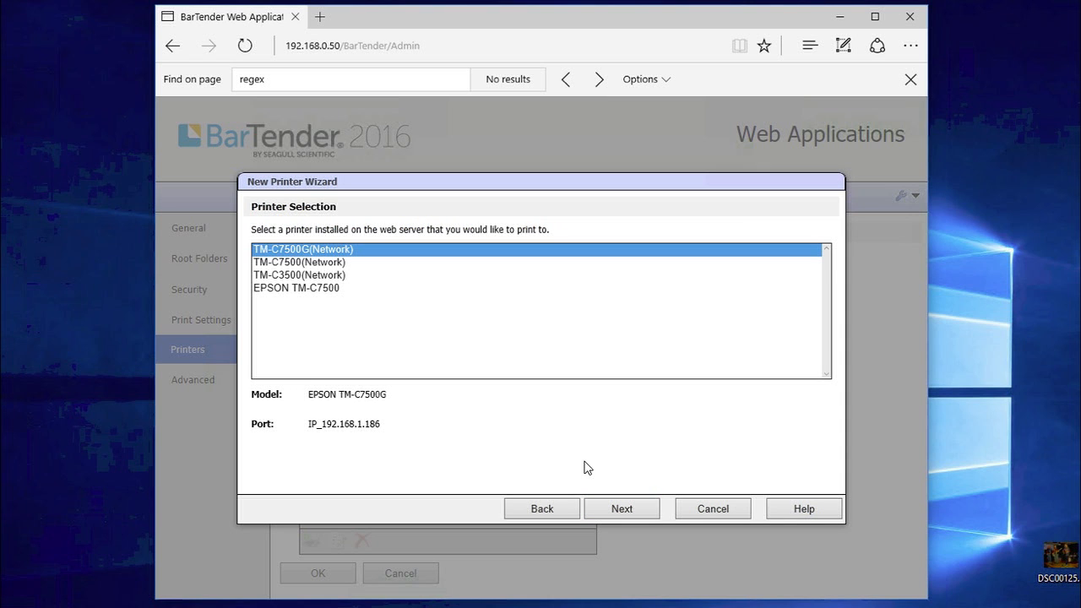
left_click(329, 265)
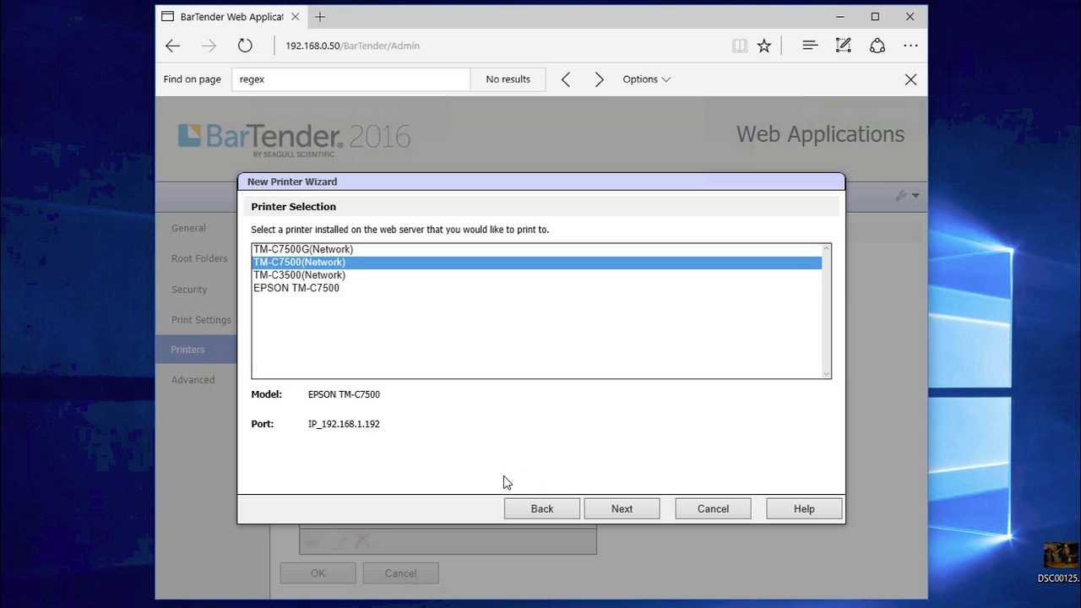
left_click(626, 511)
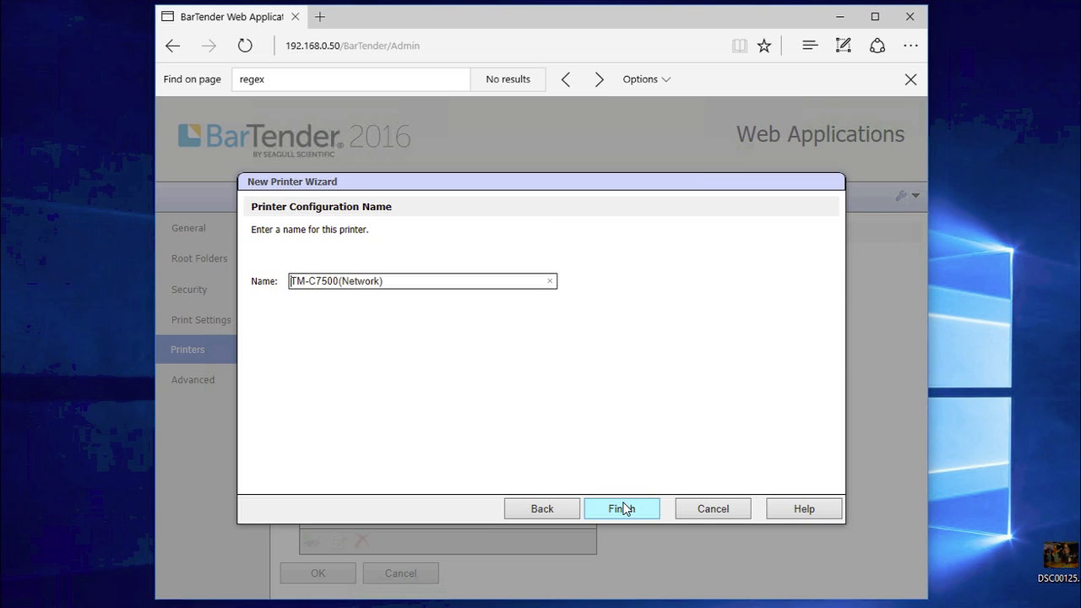
left_click(623, 509)
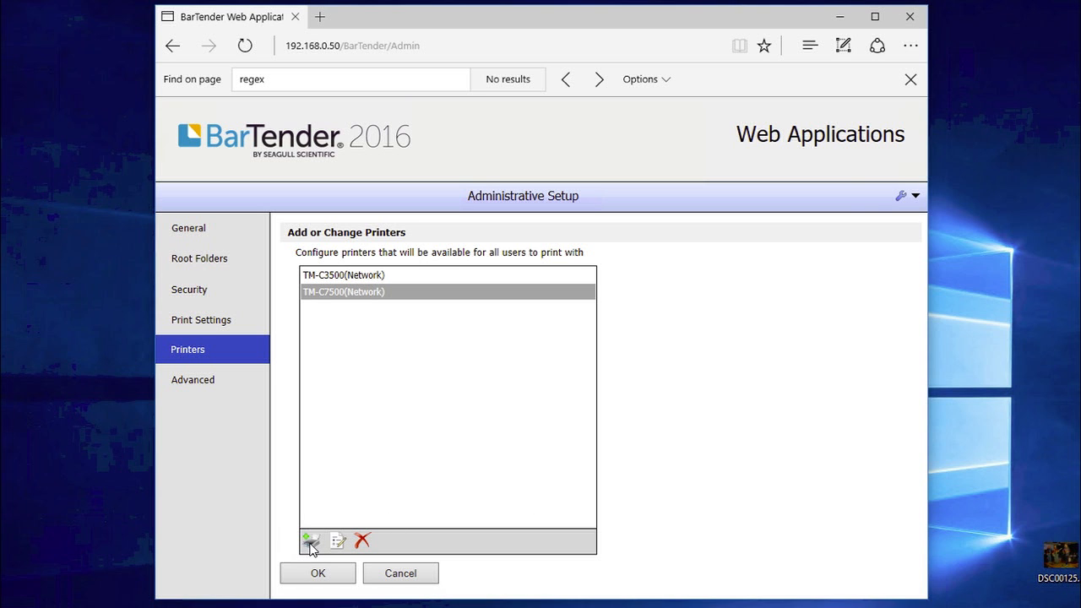
Add the web-server printer TM-C7500G(Network) too and save the printer configuration
left_click(310, 542)
left_click(285, 277)
left_click(609, 504)
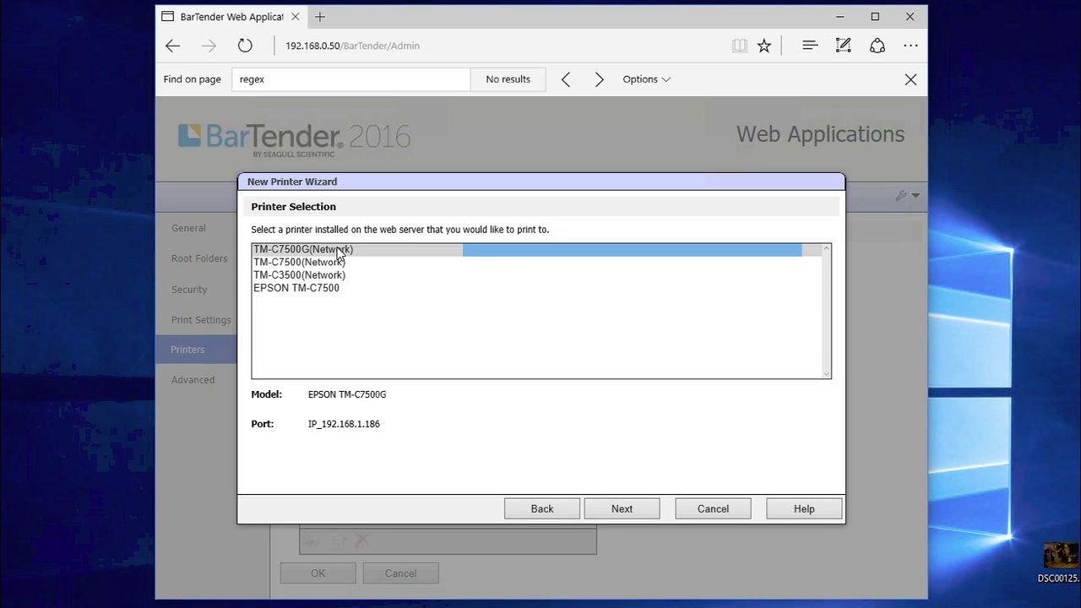
left_click(621, 510)
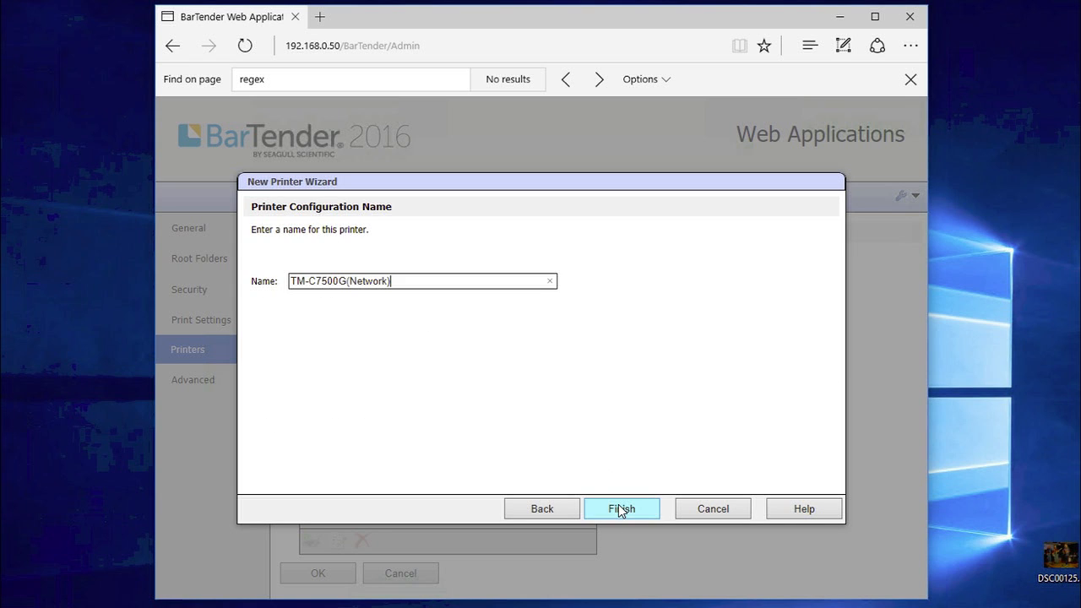
left_click(621, 509)
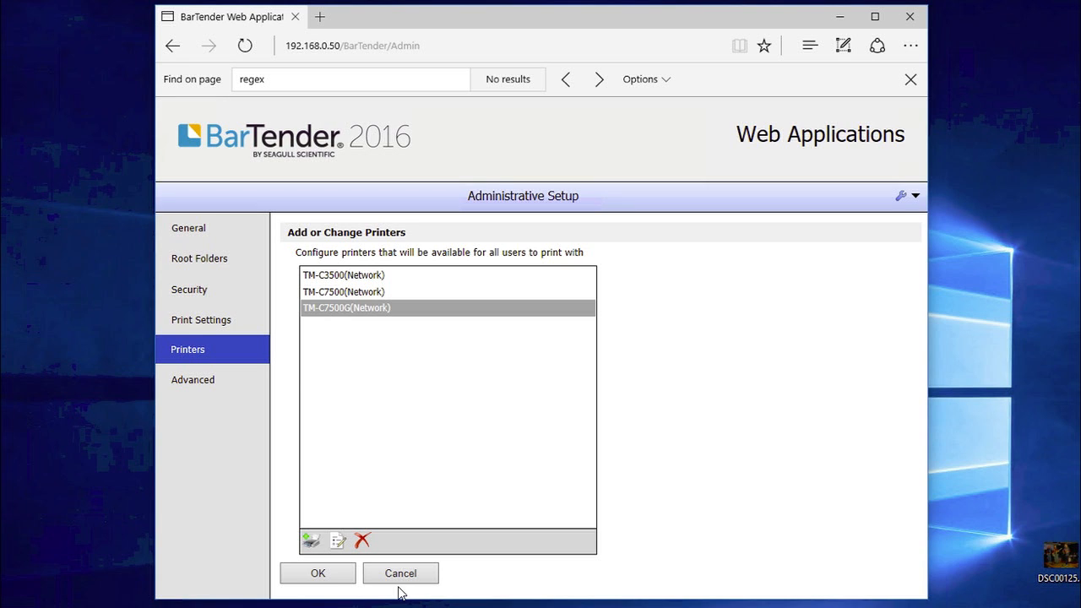
left_click(319, 574)
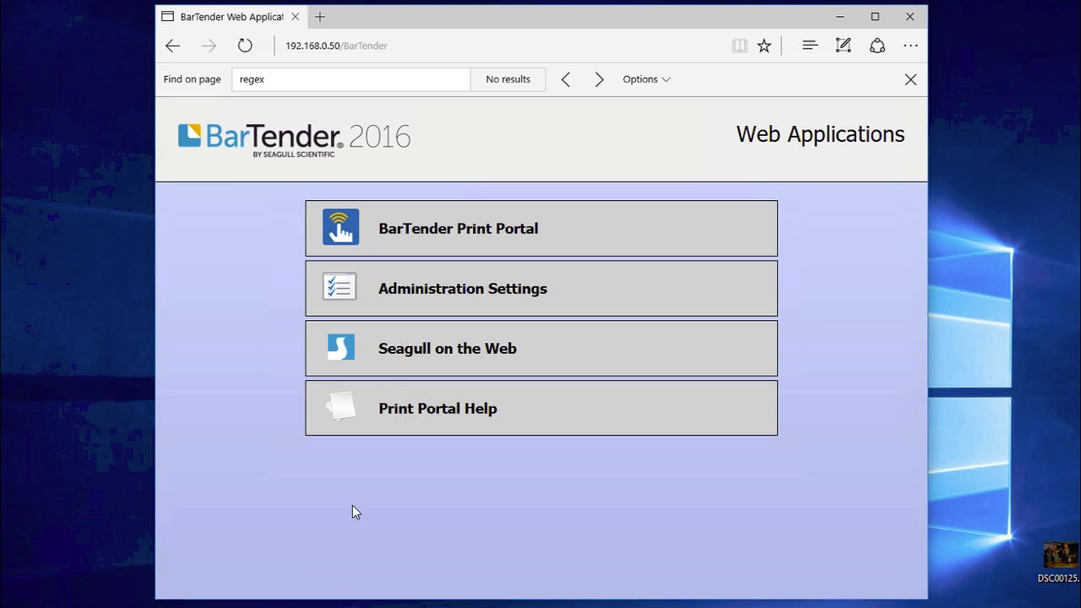
In Print Portal, check the offered printers, cancel printing 4x3 Chem.btw, then open Administrative Setup
left_click(433, 234)
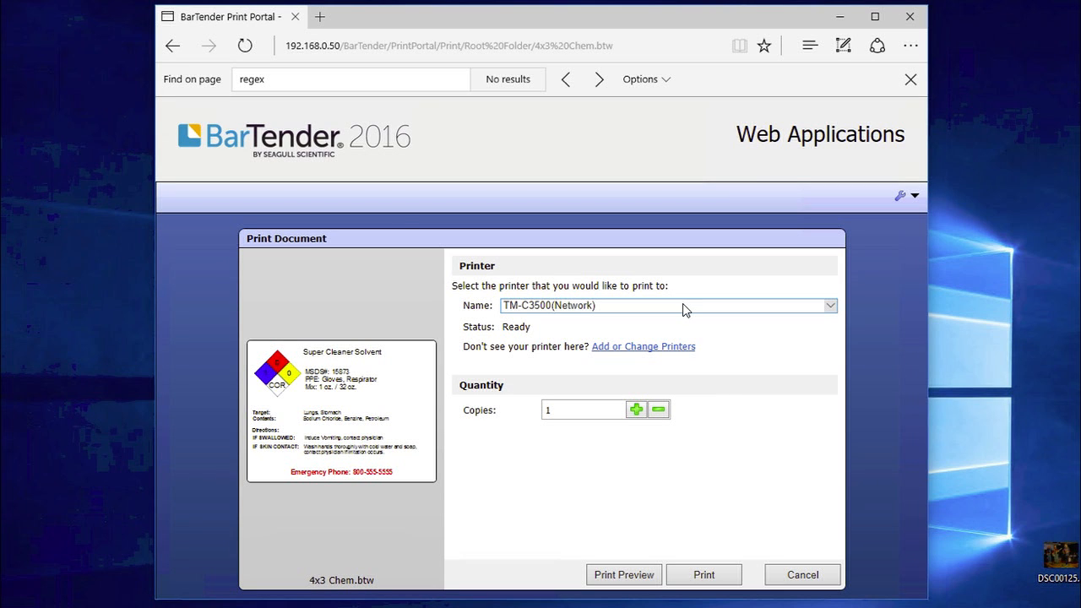
left_click(684, 305)
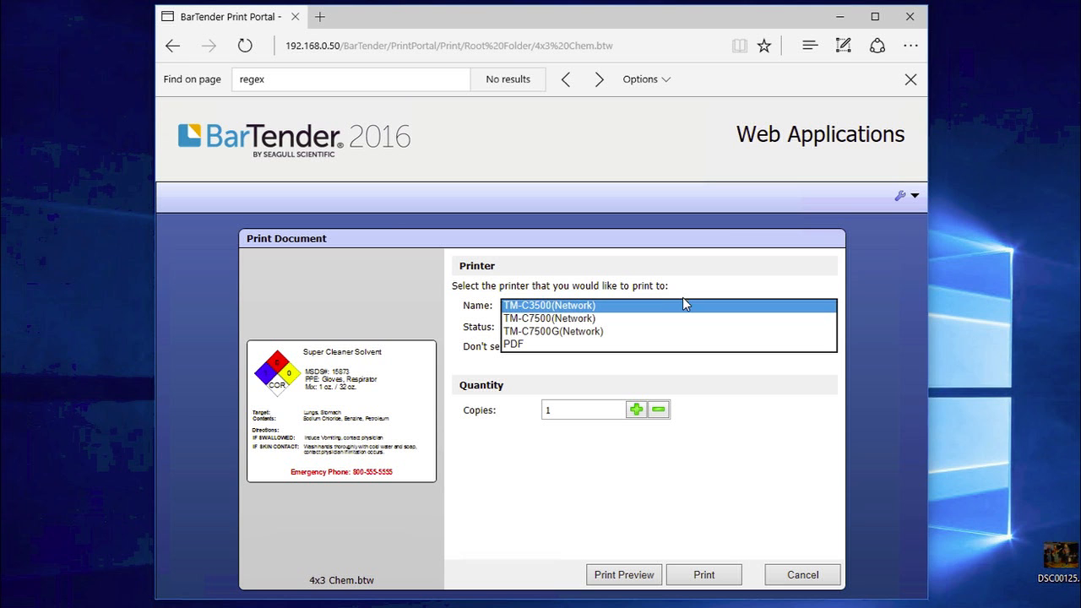
left_click(752, 432)
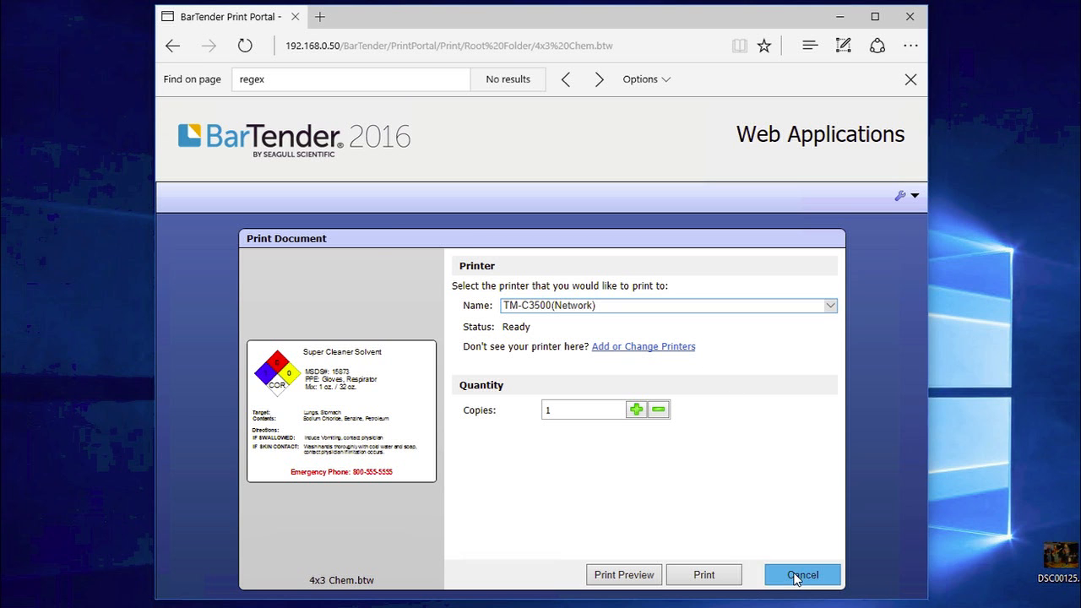
left_click(794, 575)
left_click(911, 198)
left_click(899, 219)
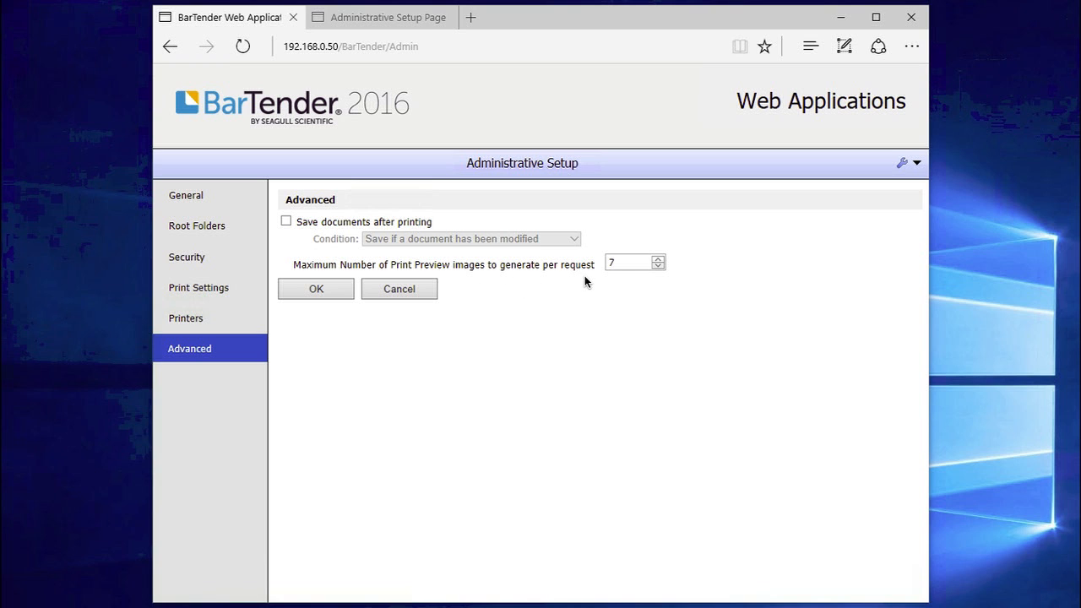
Save the advanced settings, then preview MSDS.btw printing 10 copies to the PDF printer
left_click(335, 294)
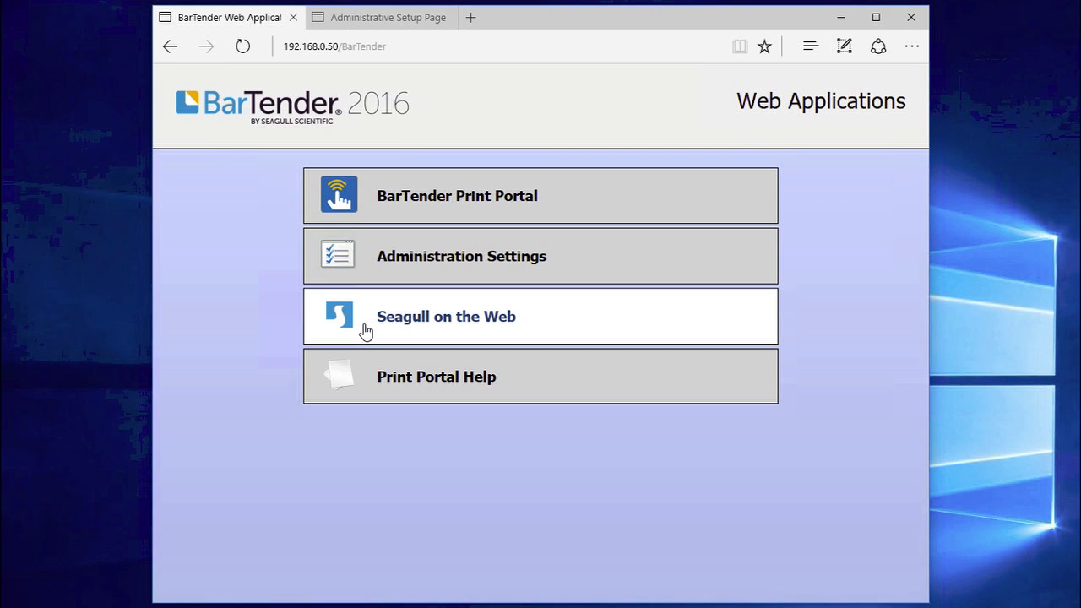
left_click(582, 199)
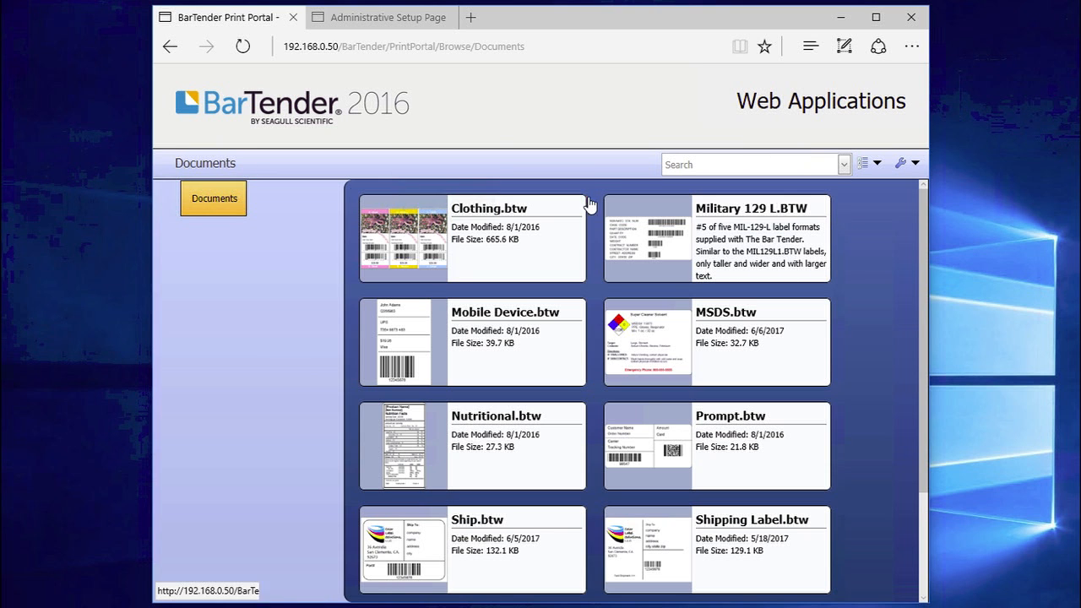
left_click(746, 343)
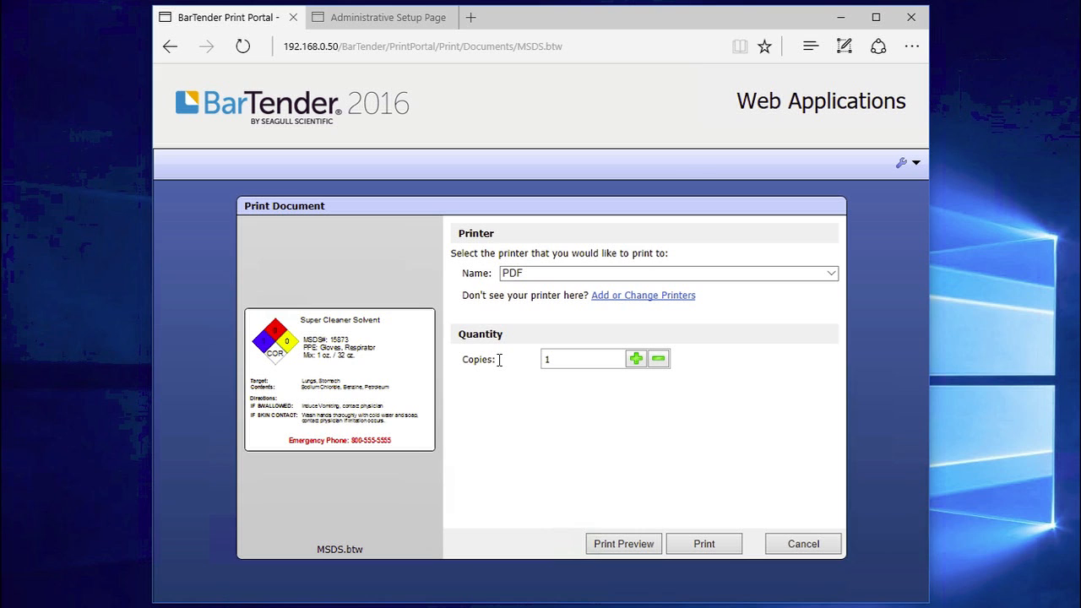
left_click_drag(559, 359, 545, 359)
type("10")
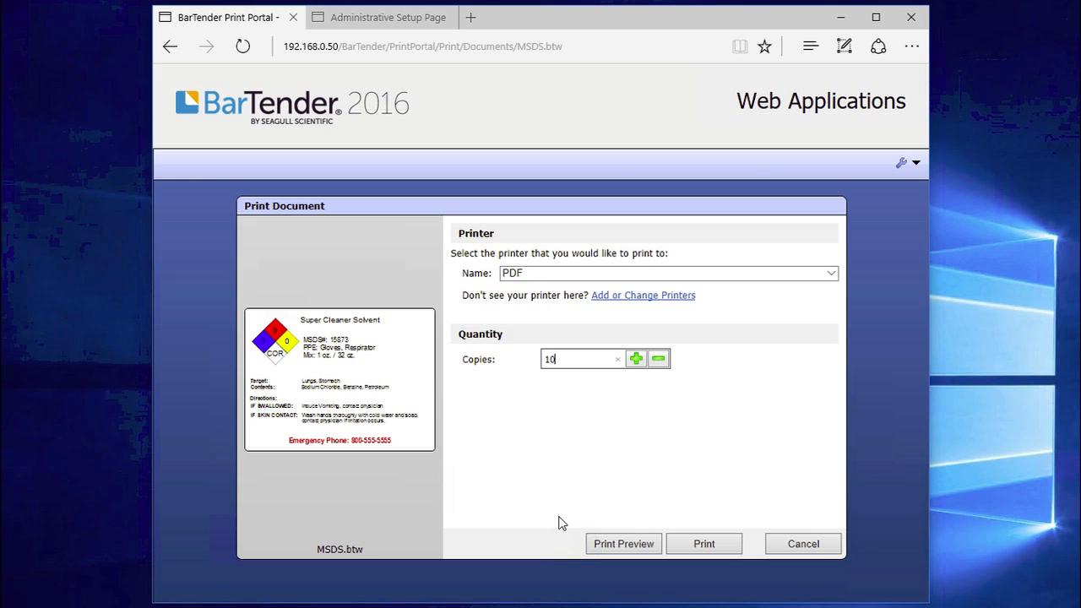
left_click(623, 545)
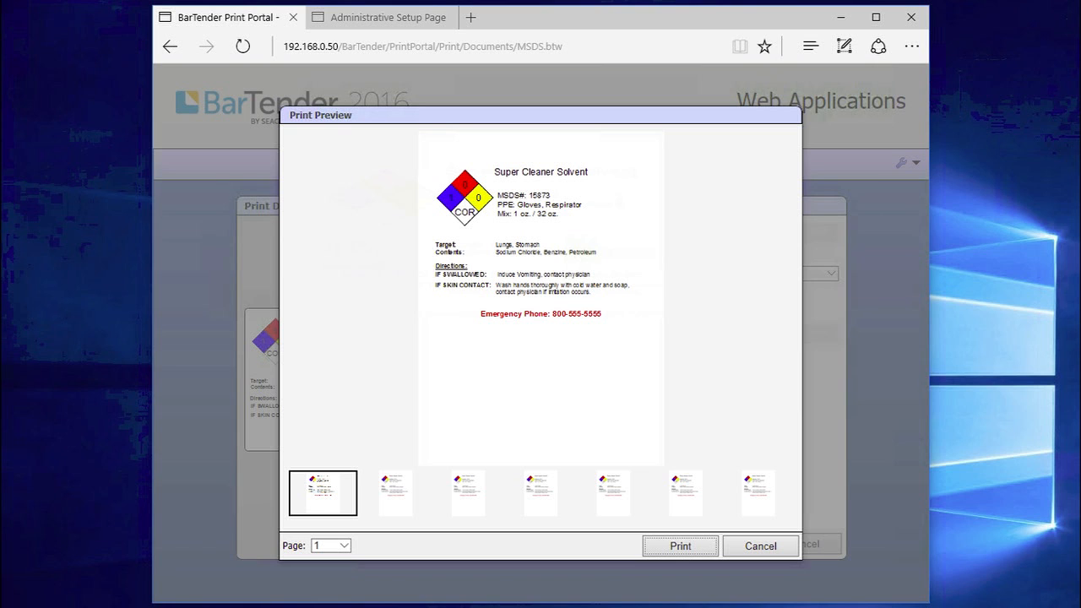
Browse the MSDS preview to page 7, close it, and reopen Administrative Setup
left_click(345, 547)
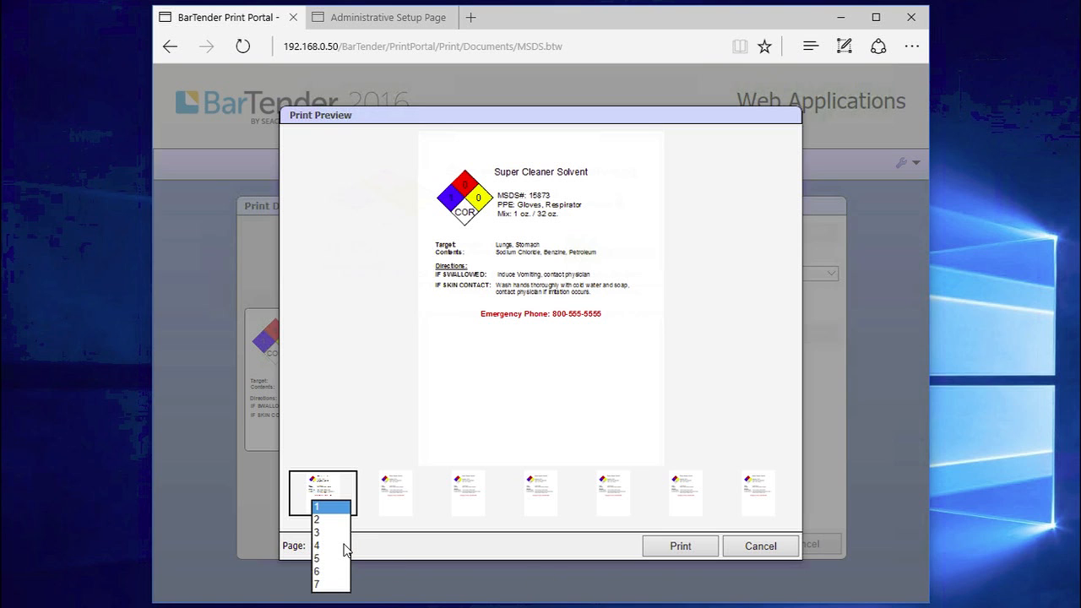
left_click(380, 547)
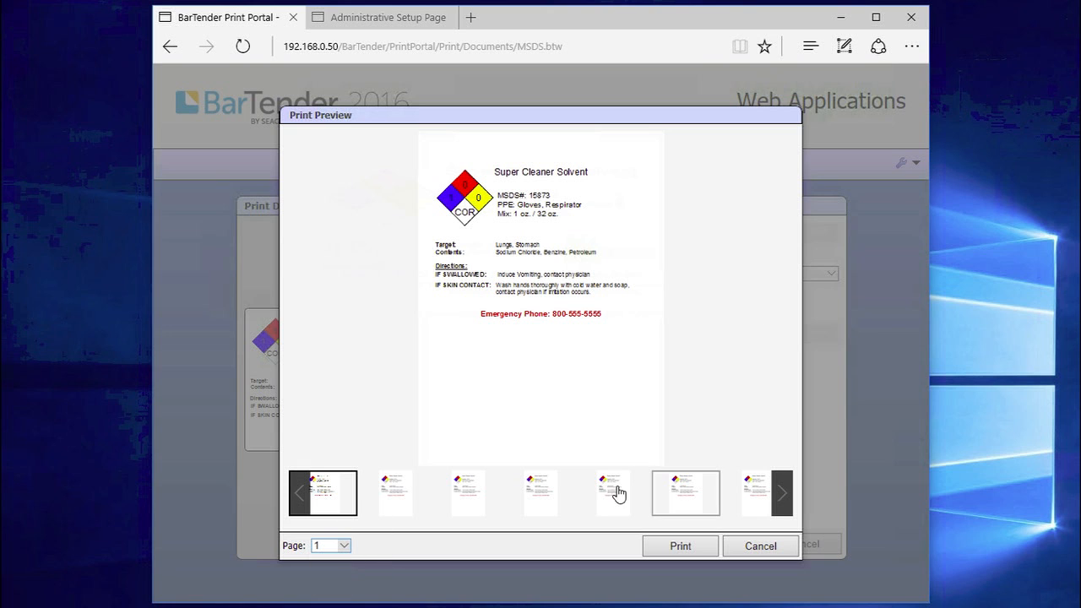
left_click(753, 490)
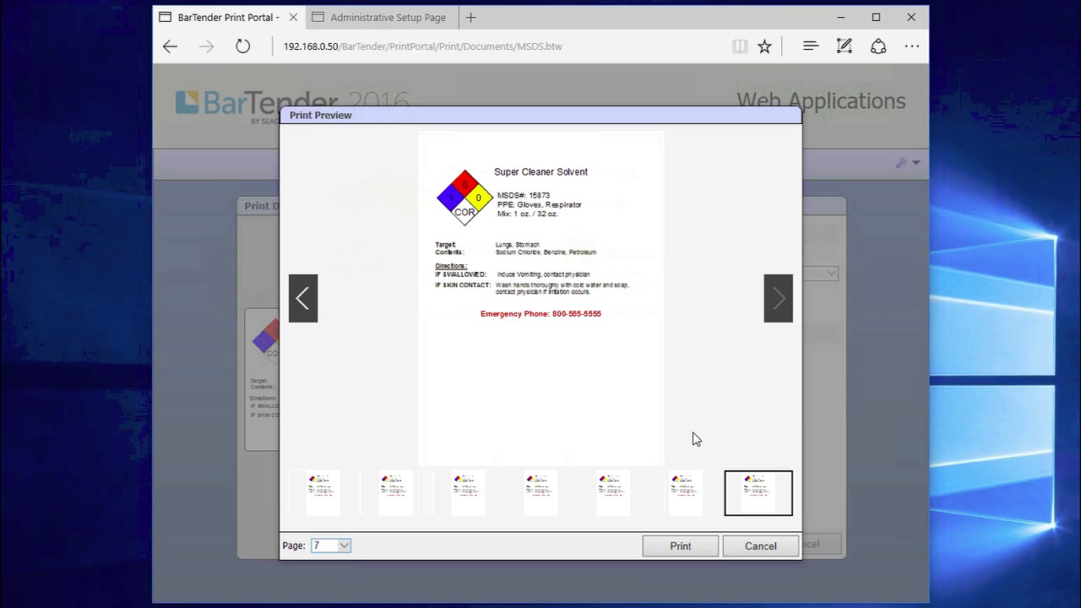
left_click(747, 546)
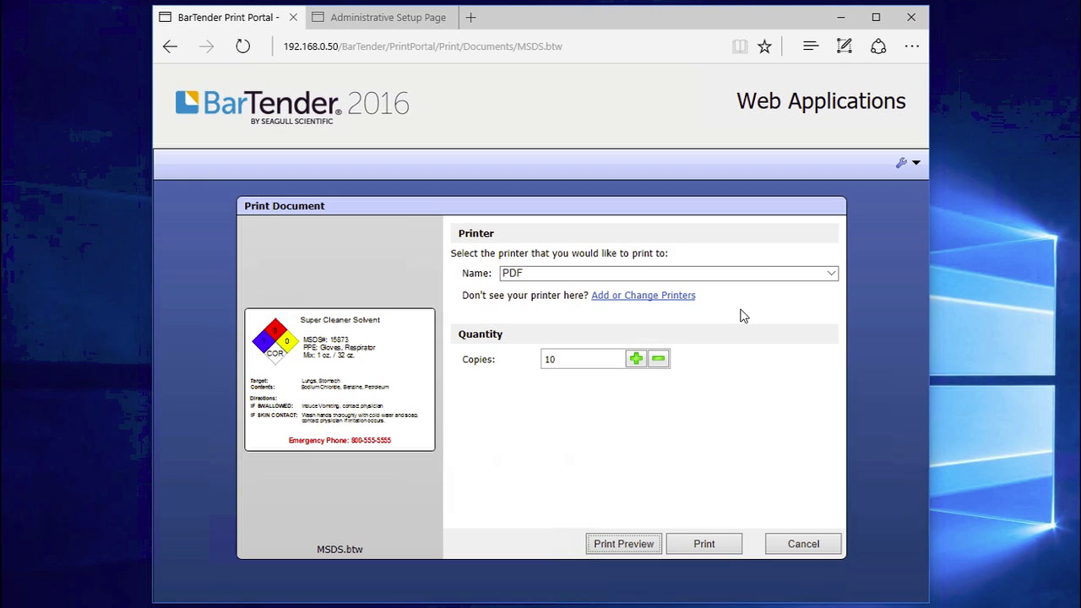
left_click(916, 164)
left_click(910, 194)
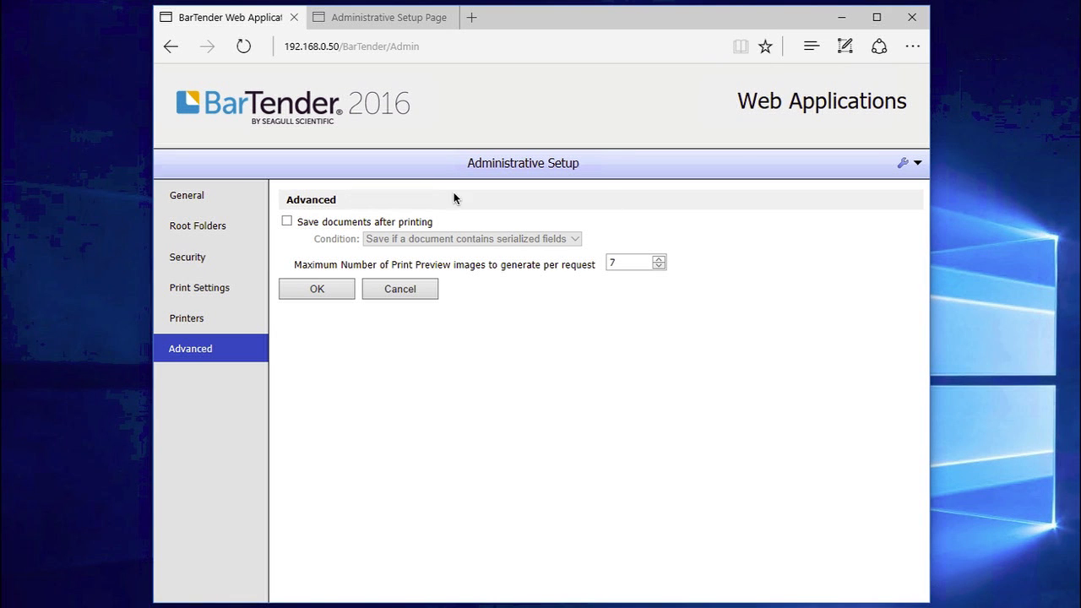
Enable saving documents after printing with condition 'Save if a document has been modified' and apply
left_click(287, 222)
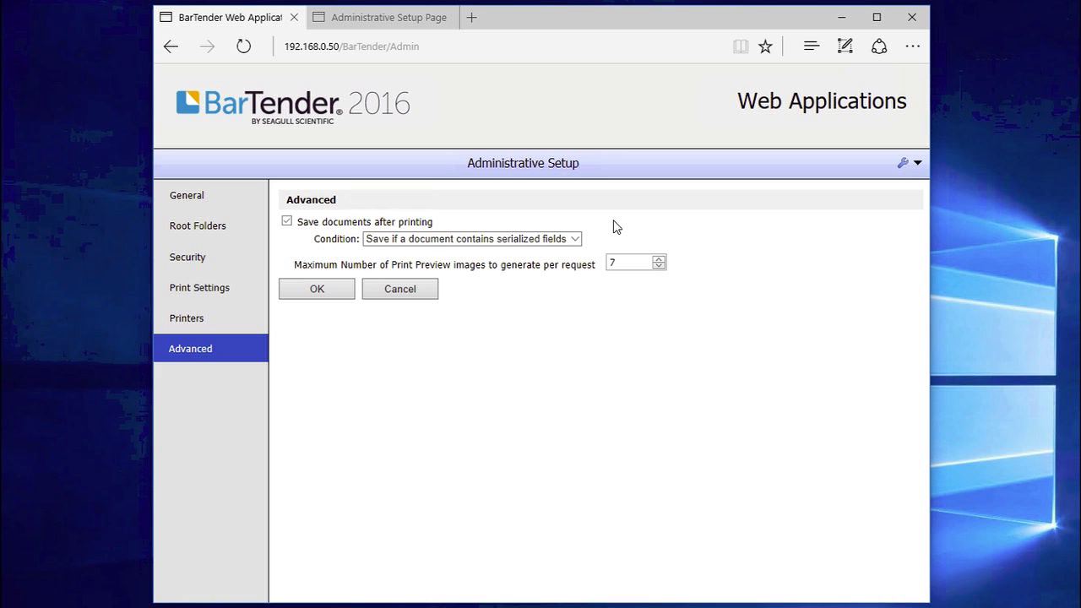
left_click(574, 240)
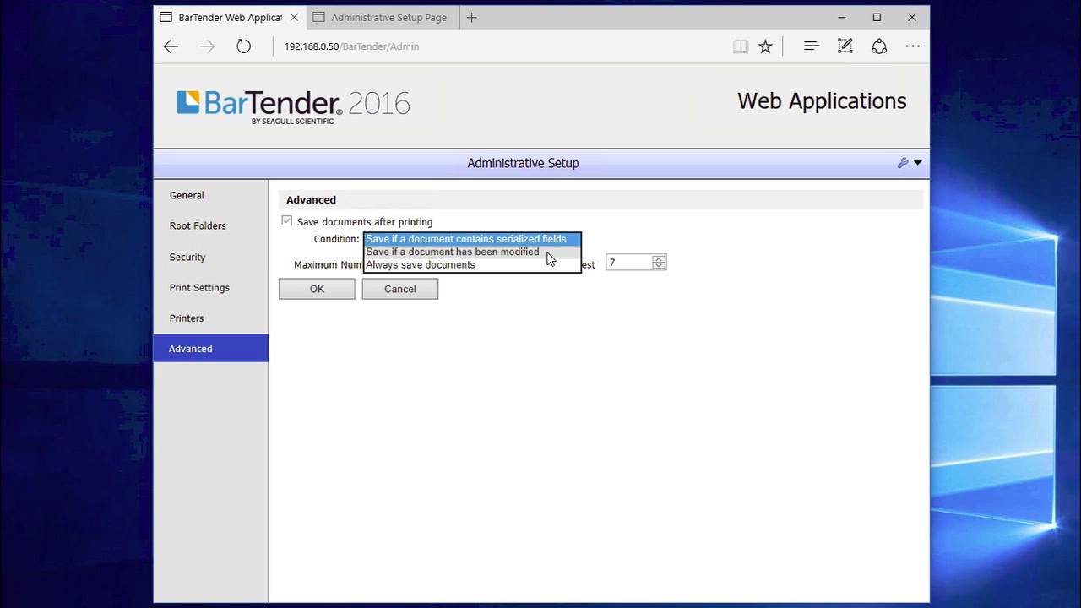
left_click(553, 355)
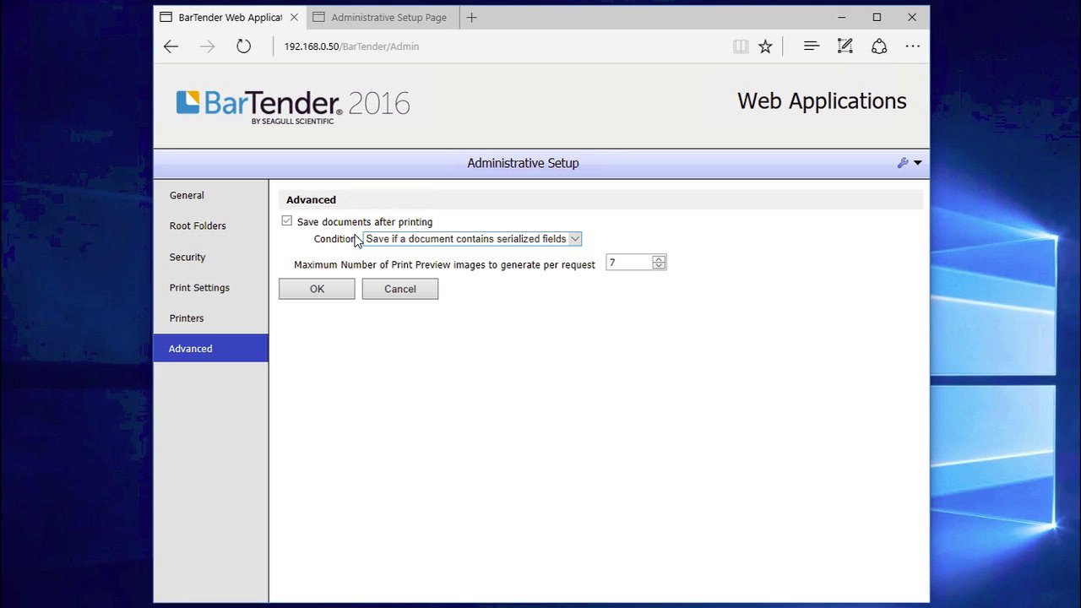
left_click(574, 240)
left_click(530, 253)
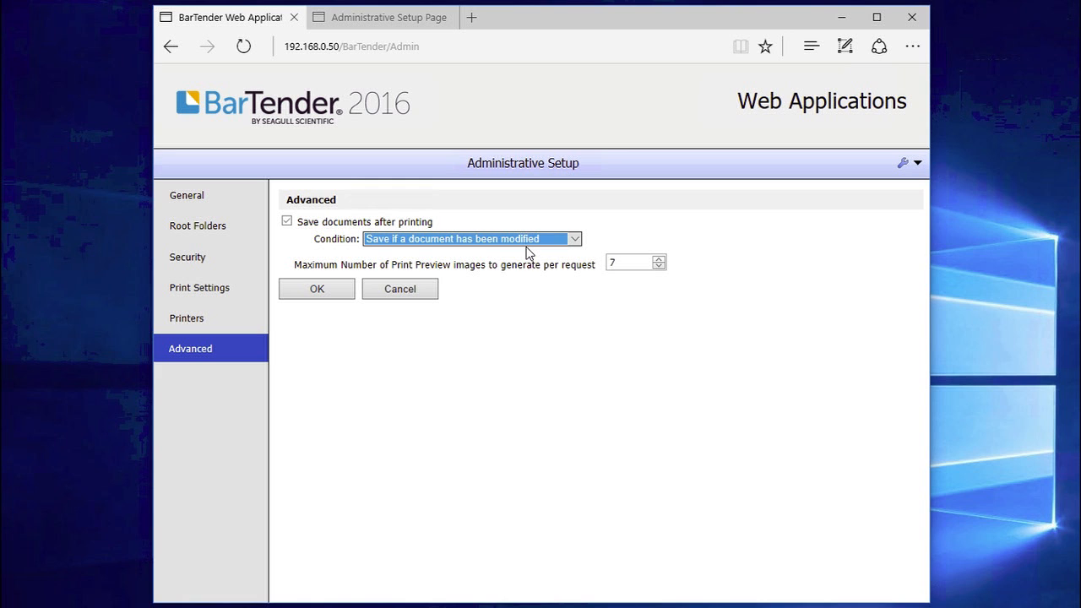
left_click(292, 293)
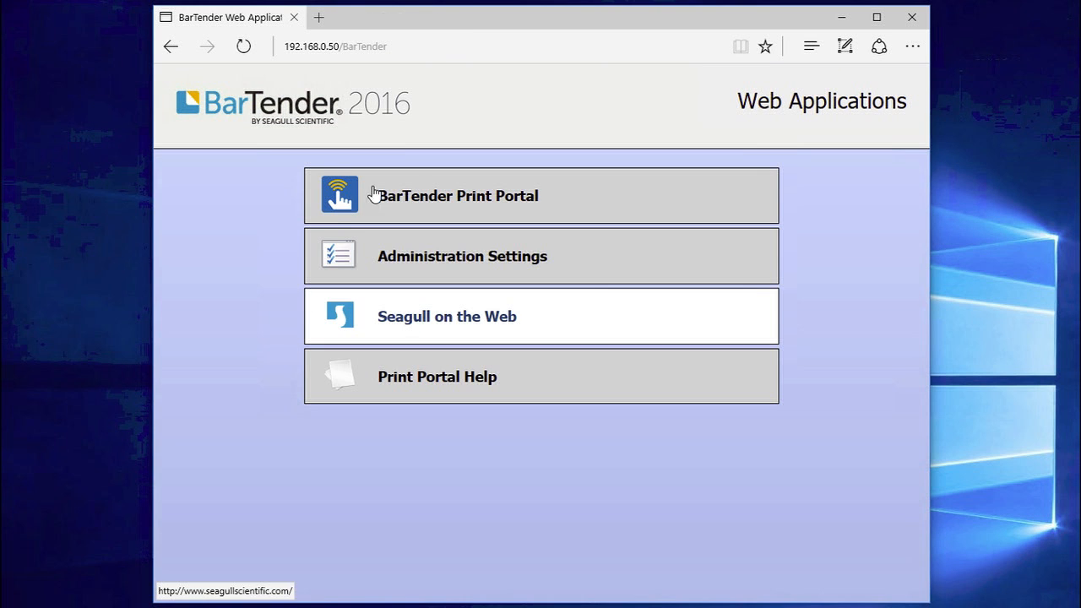
Open Serialize1.btw in Print Portal, set 5 copies per serial number, and preview it
left_click(470, 200)
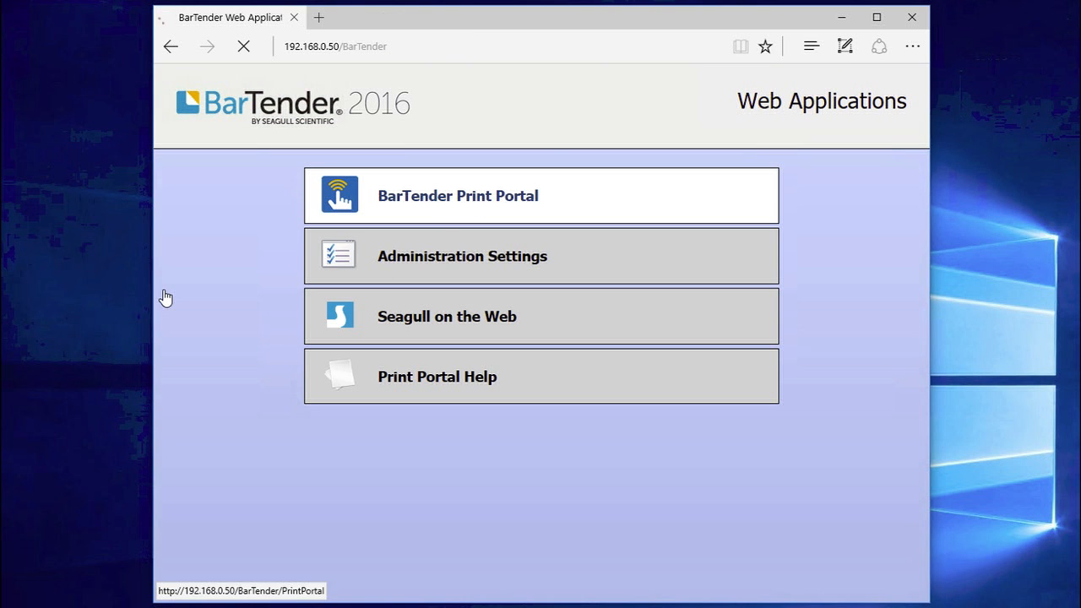
scroll(440, 306, "down", 2)
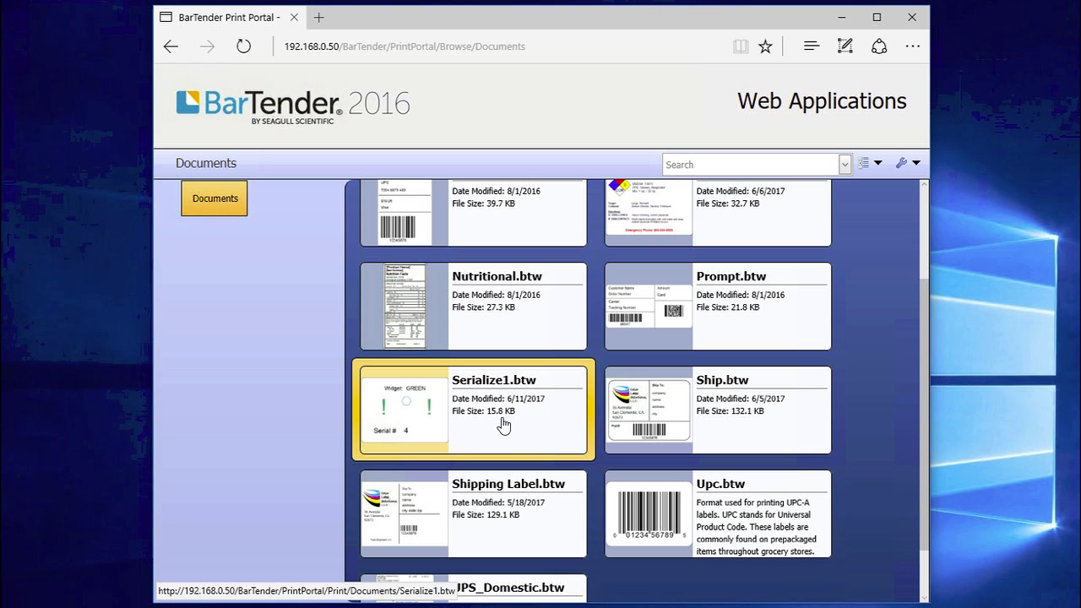
left_click(505, 422)
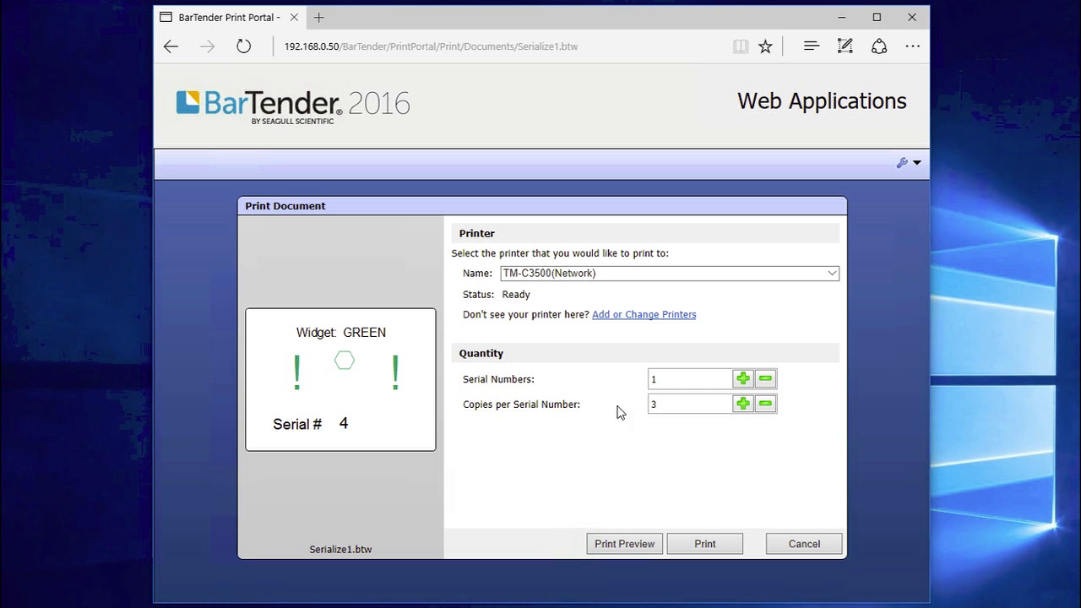
left_click_drag(666, 405, 642, 405)
type("5")
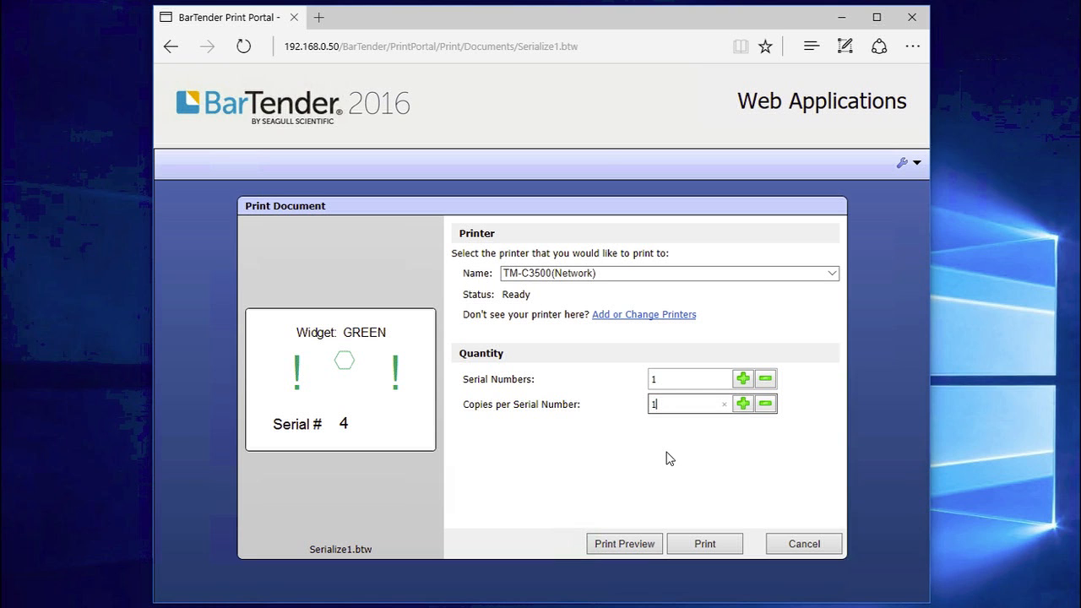
left_click(622, 545)
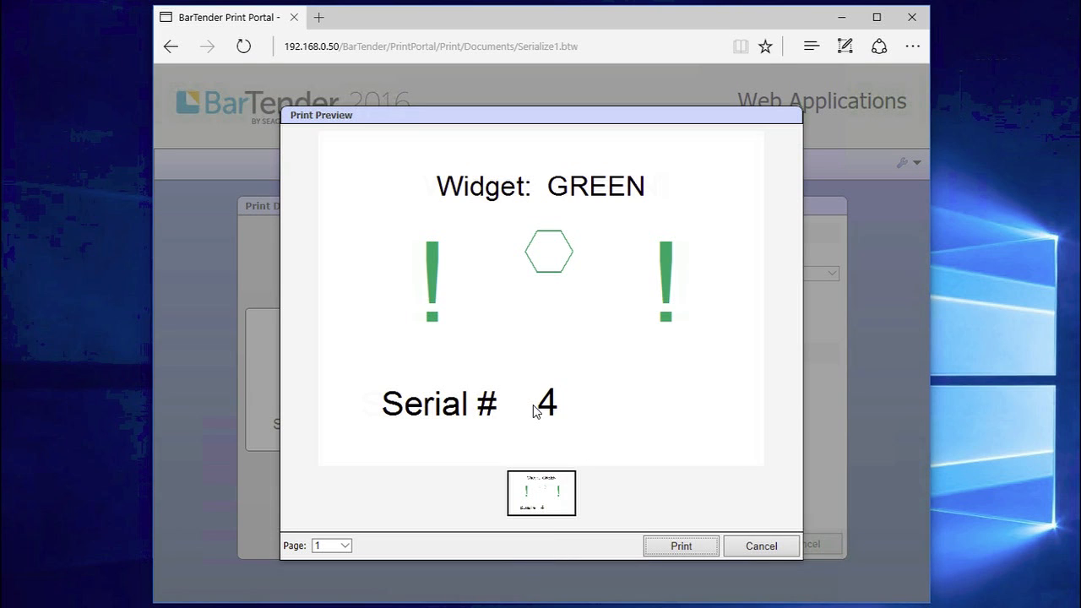
left_click(767, 546)
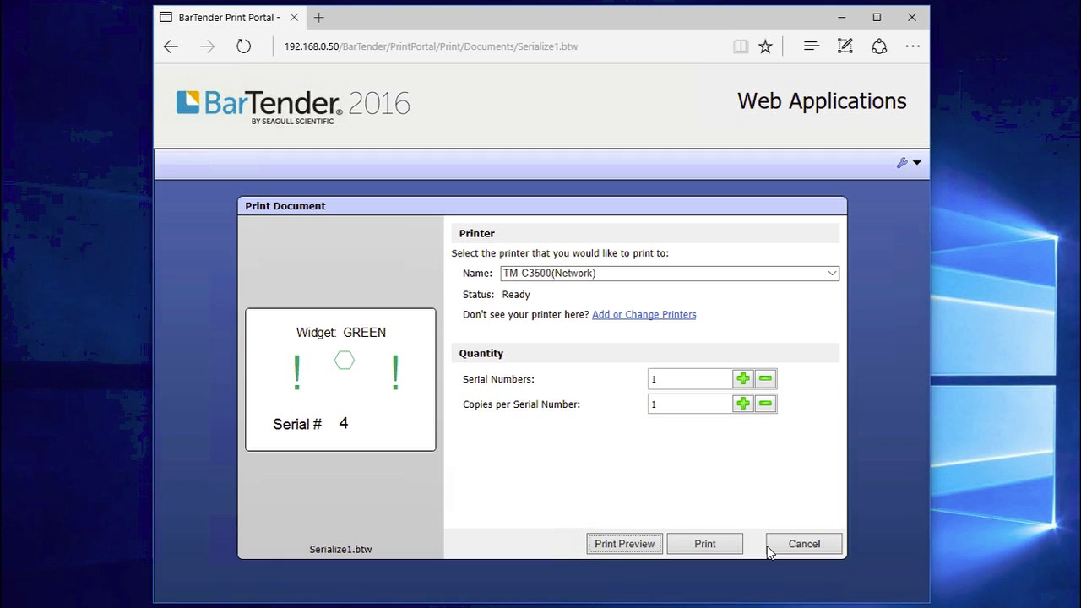
Preview the Serialize1 label again, viewing its second and third pages
double_click(673, 404)
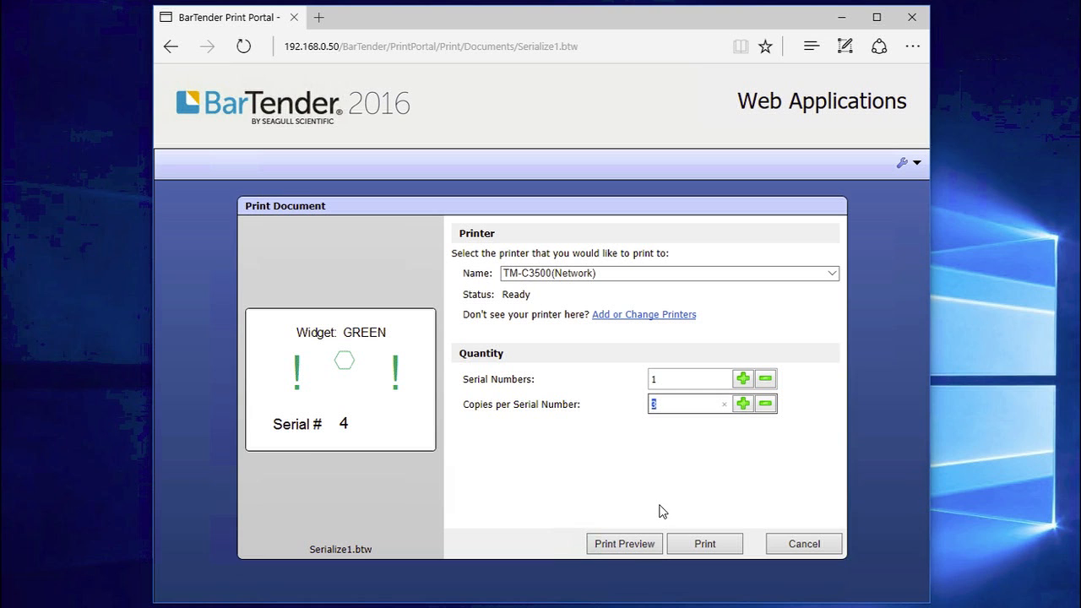
left_click(630, 547)
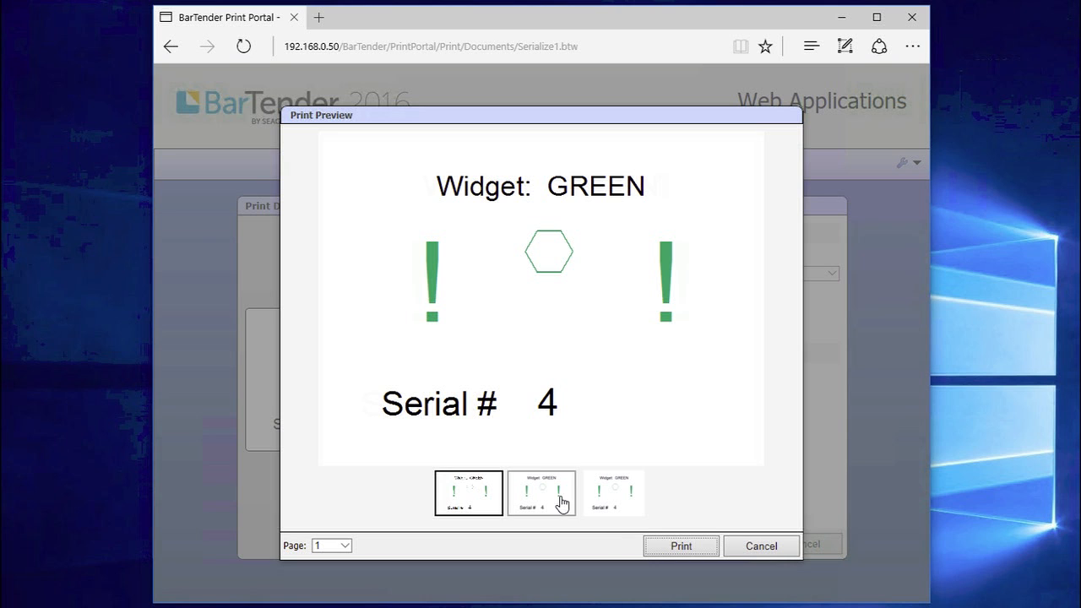
left_click(561, 503)
left_click(616, 502)
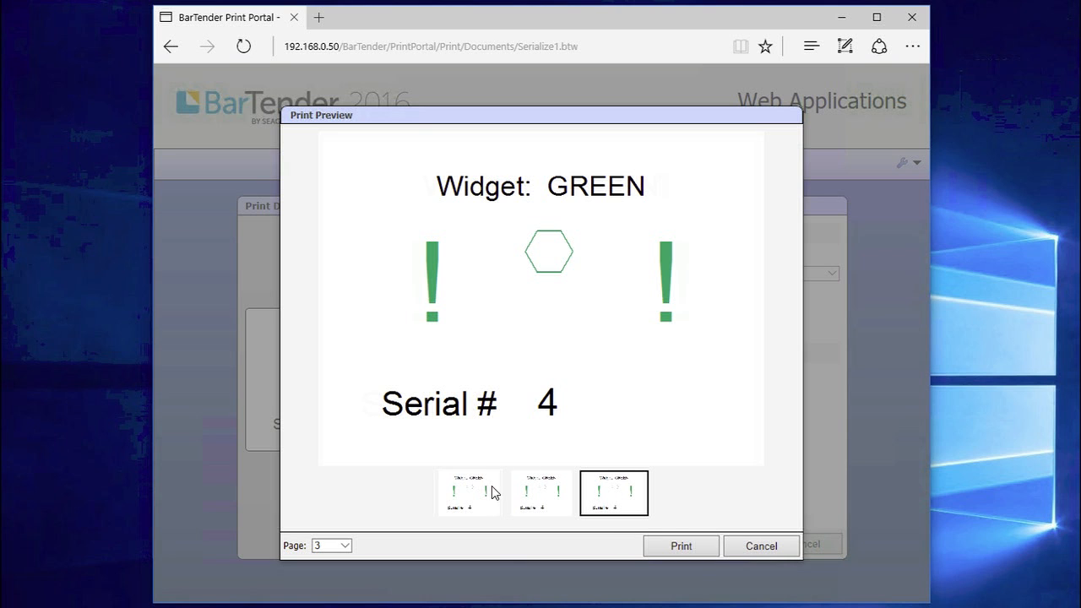
left_click(761, 545)
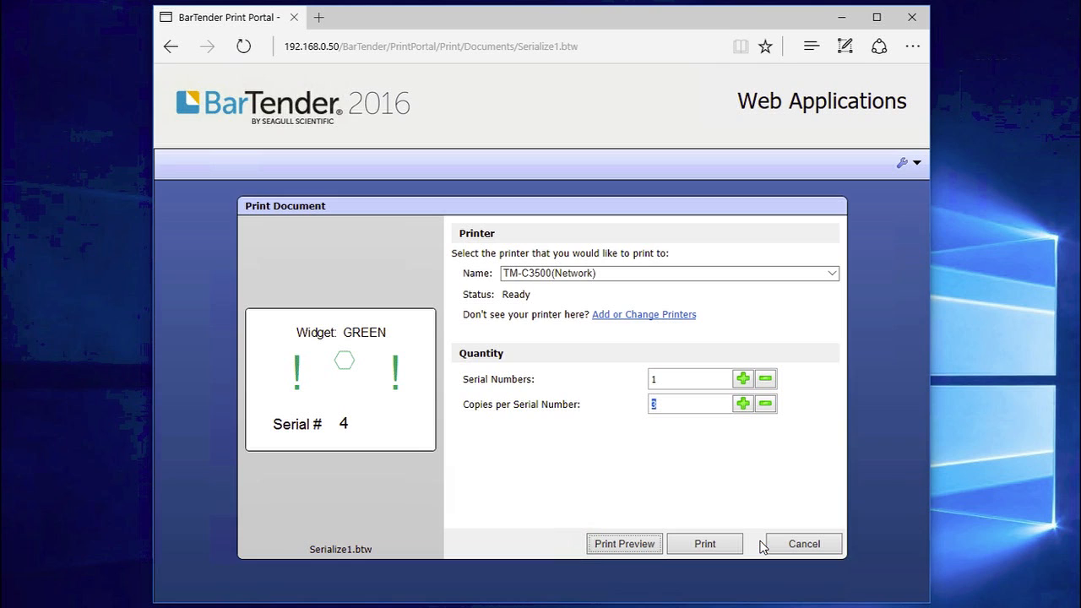
Set 1 copy per serial and 3 serial numbers, preview Serial # 4–6, then cancel printing
left_click(765, 406)
left_click(765, 405)
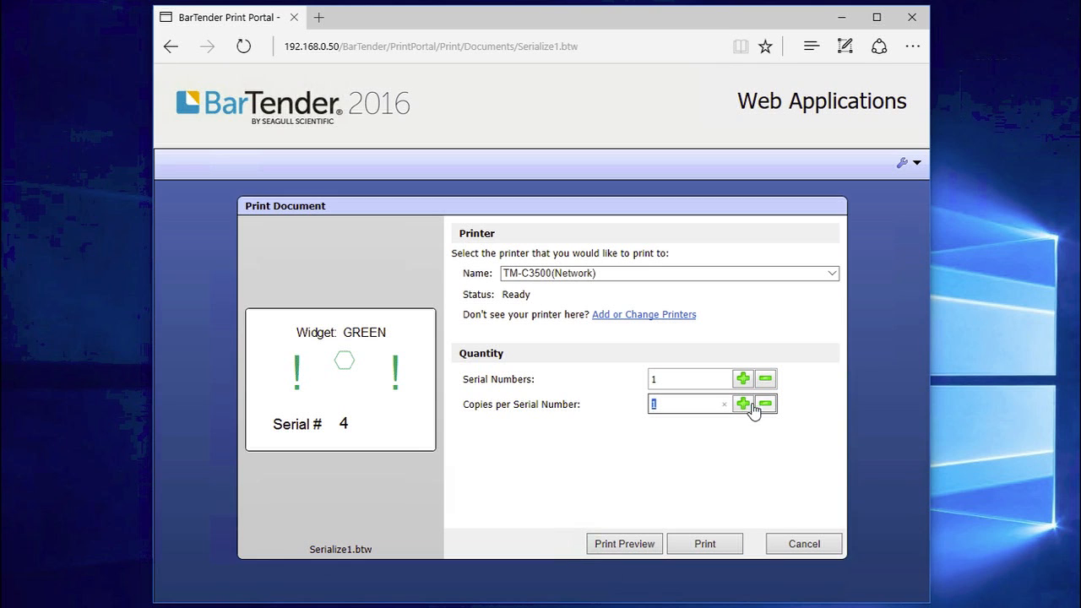
left_click(663, 379)
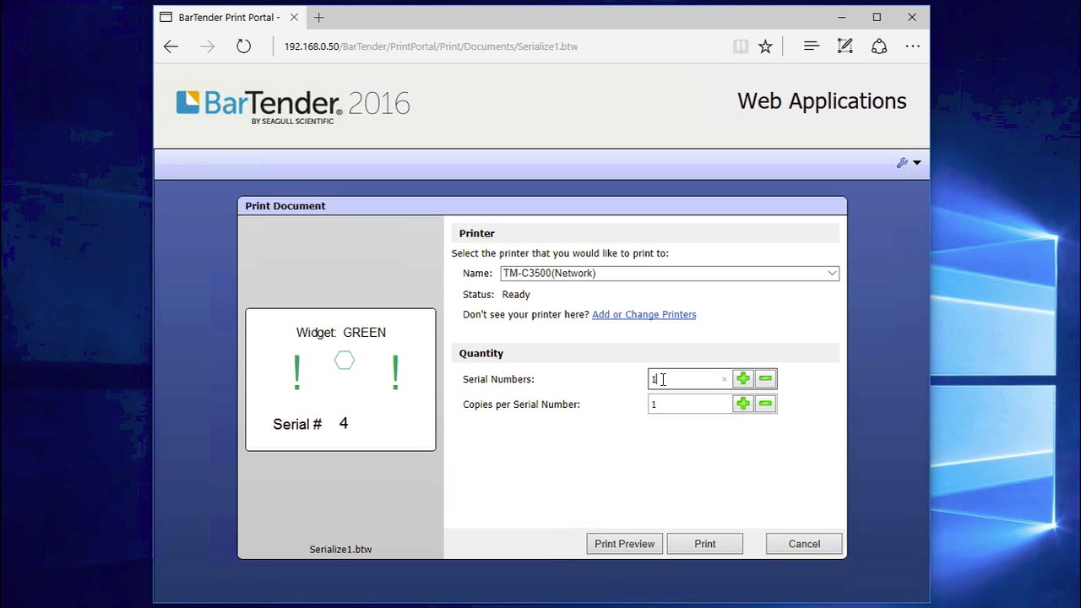
left_click(765, 380)
left_click(742, 378)
left_click(742, 379)
left_click(625, 545)
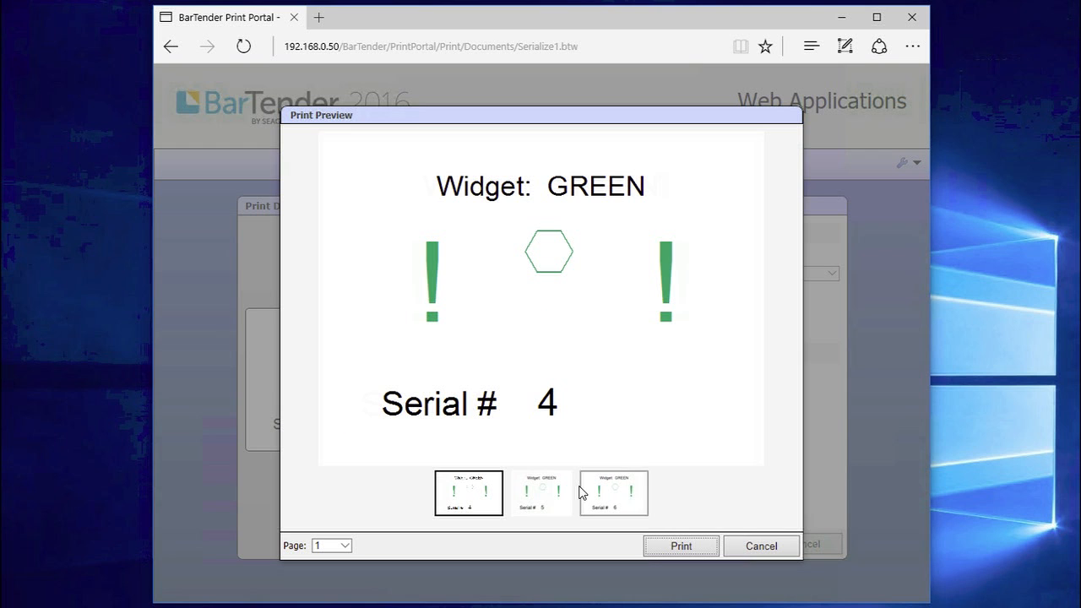
left_click(539, 494)
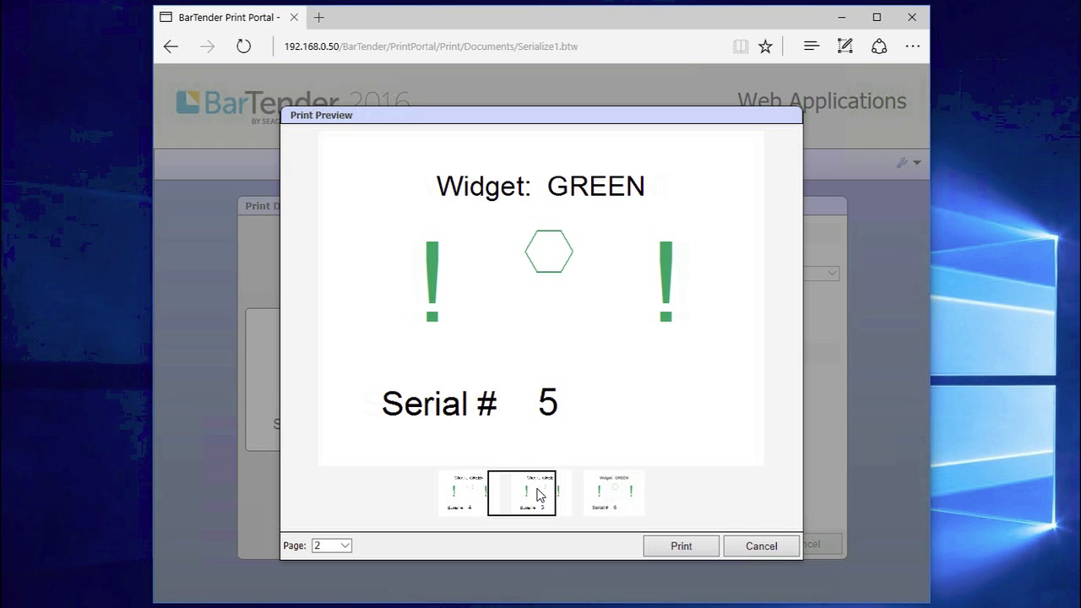
left_click(609, 498)
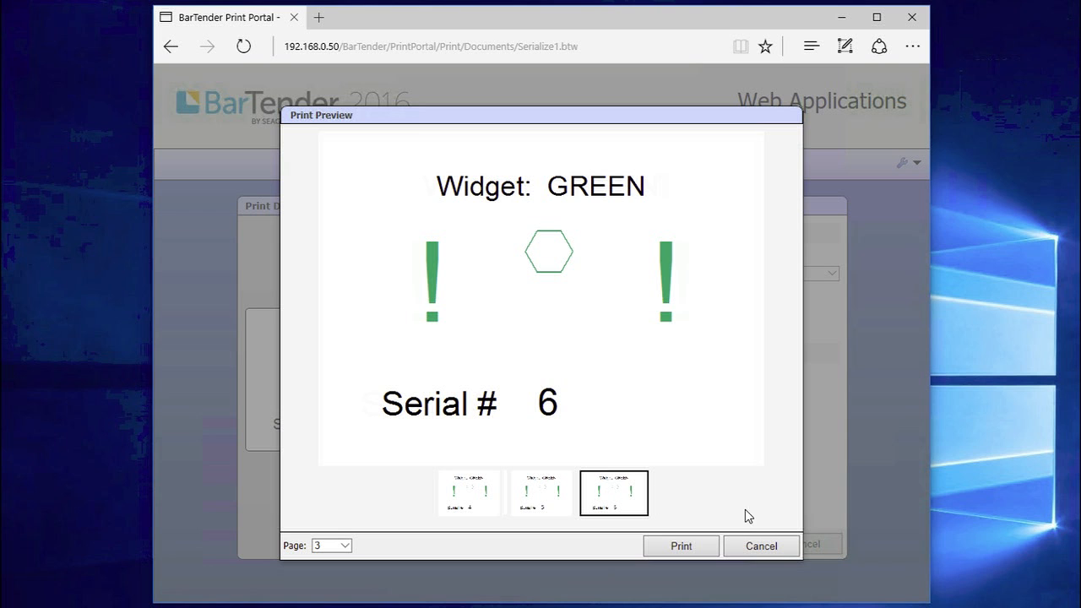
left_click(758, 545)
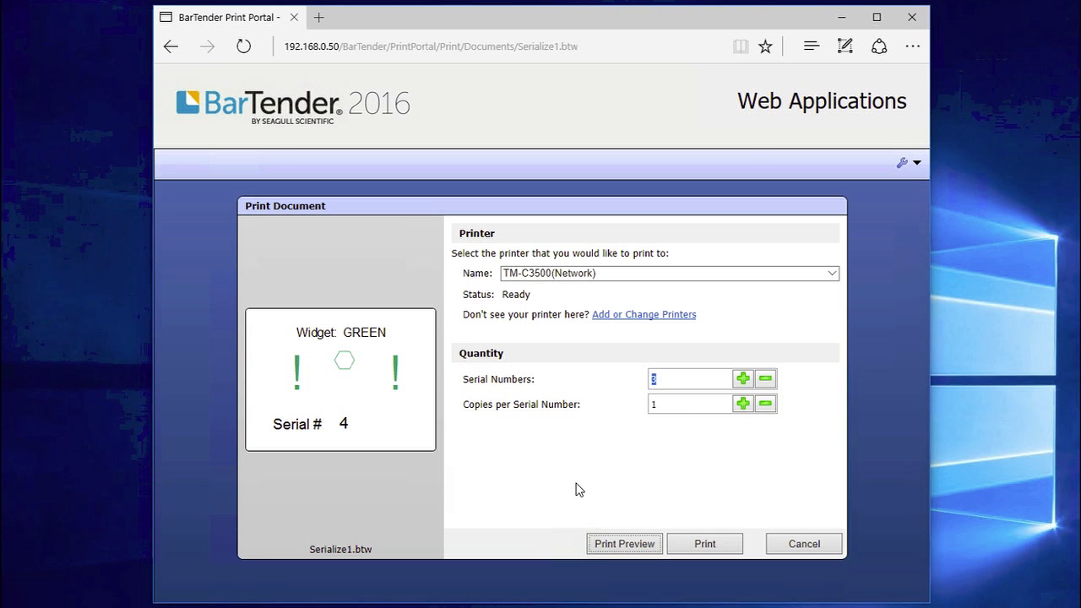
left_click(805, 541)
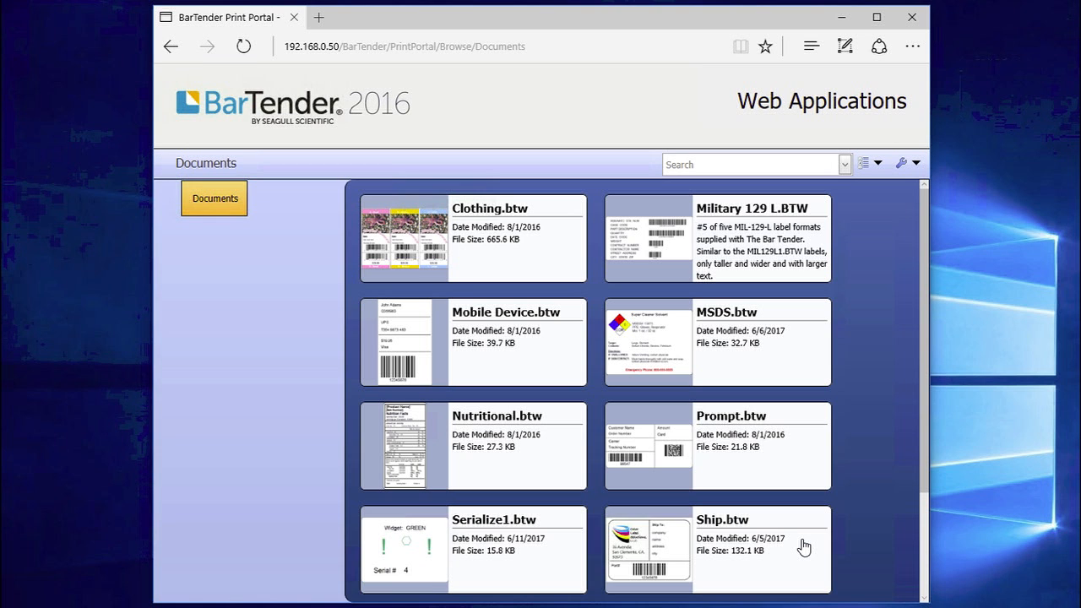
Go from the documents list to the administrative setup pages via the wrench menu
left_click(916, 164)
left_click(888, 186)
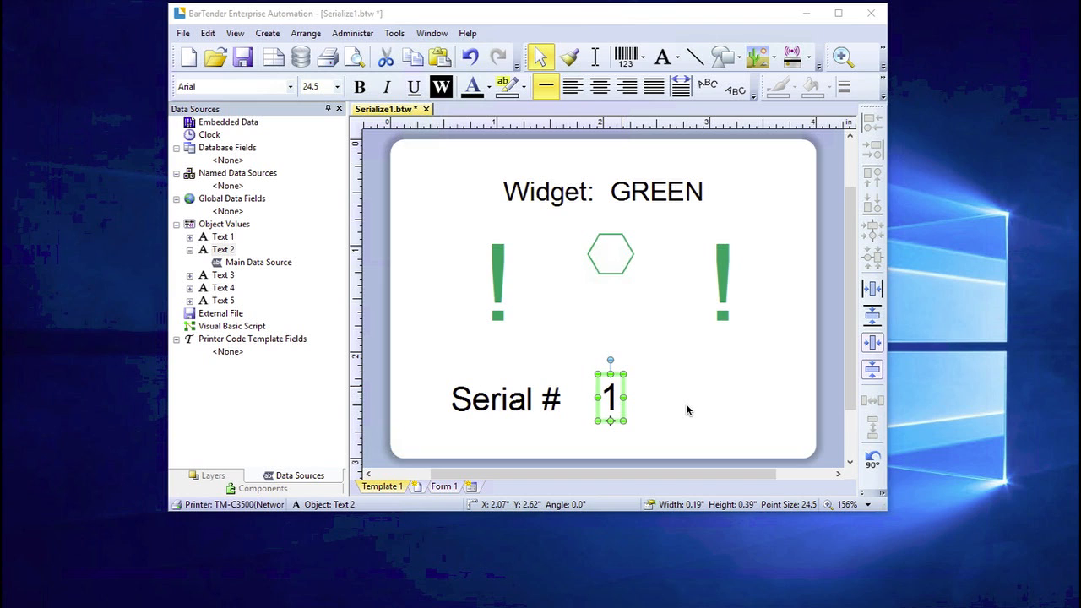
right_click(623, 387)
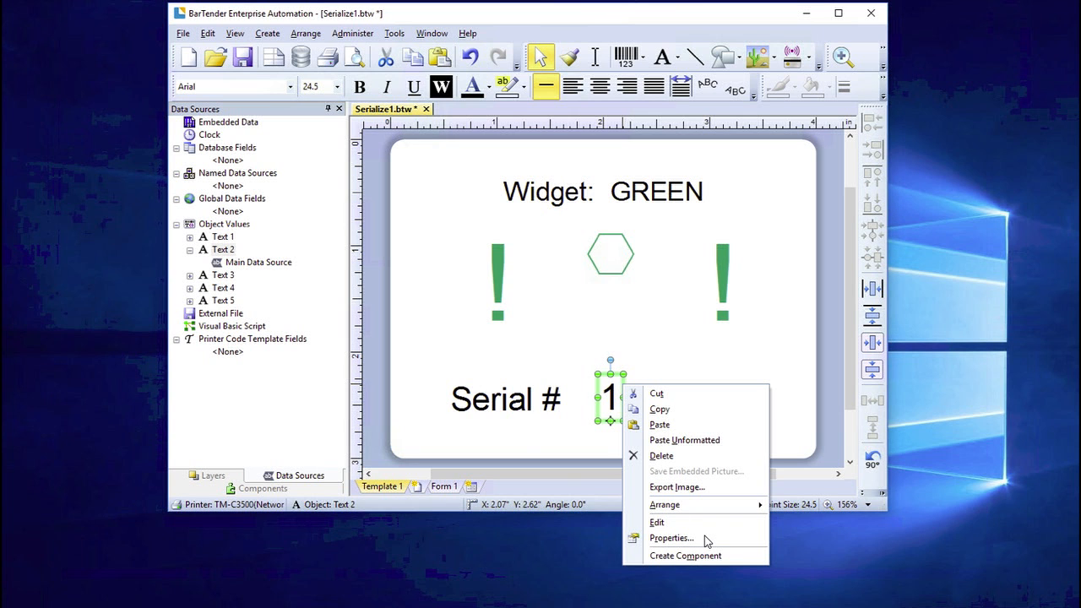
left_click(672, 538)
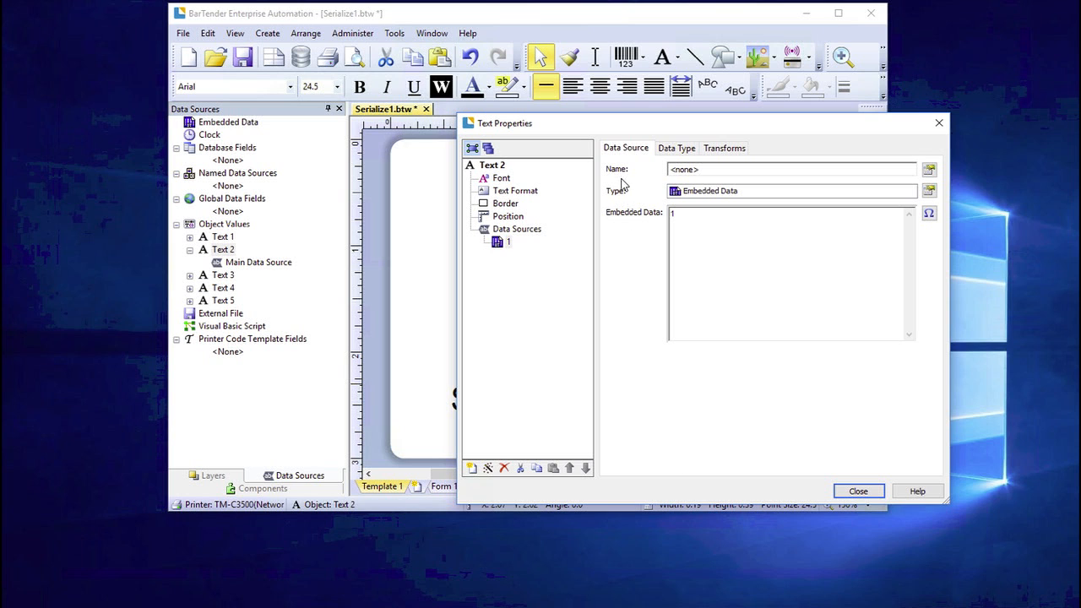
left_click(733, 149)
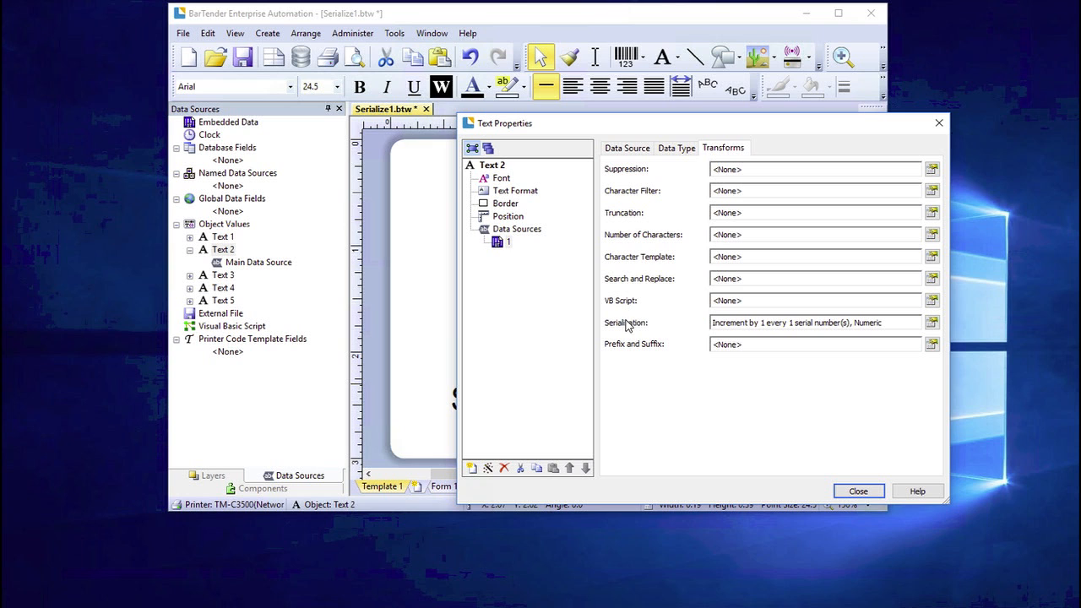
left_click(932, 324)
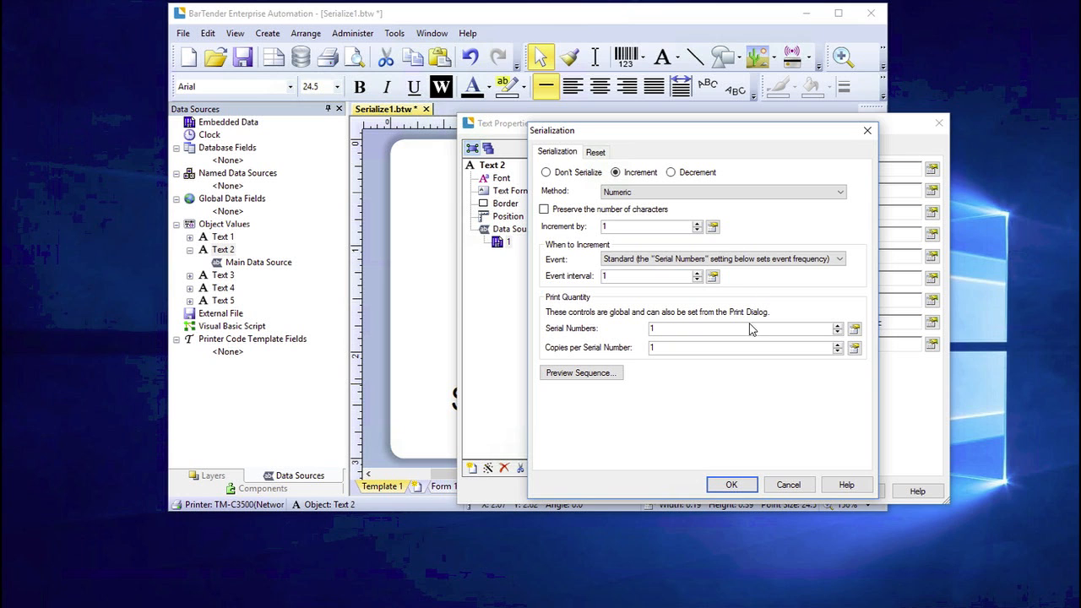
left_click(732, 485)
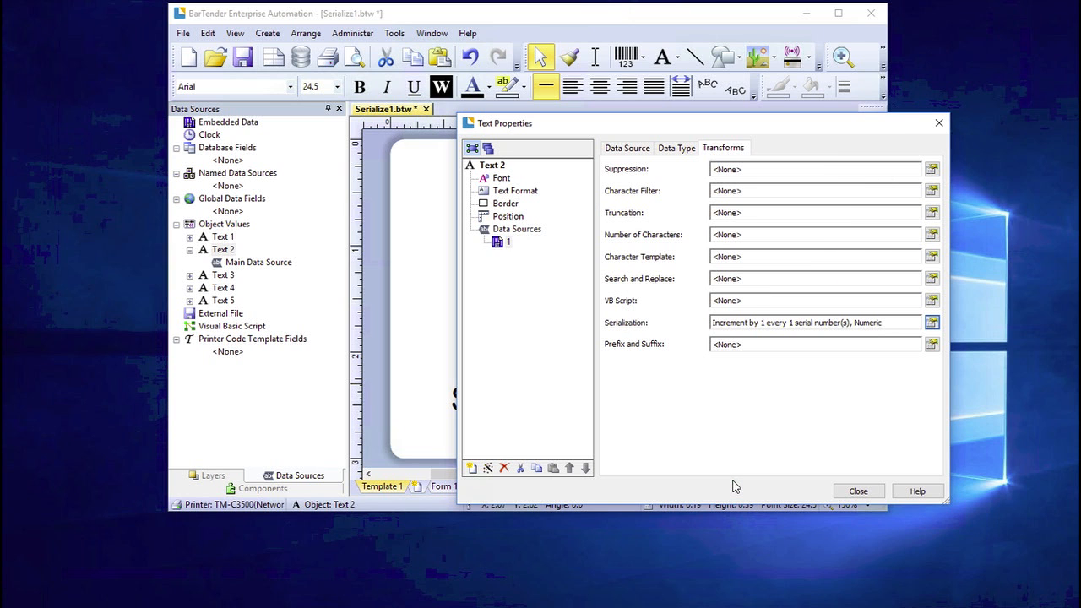
left_click(858, 490)
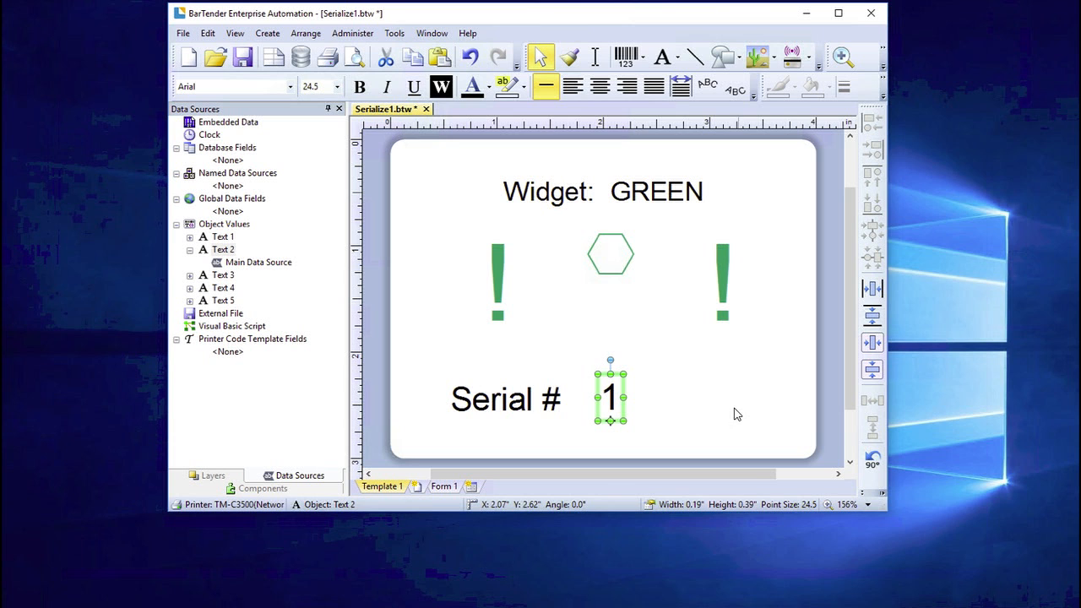
Print-preview Serialize1.btw with 3 serial numbers, paging through Serial # 1 to 3, then close
left_click(329, 57)
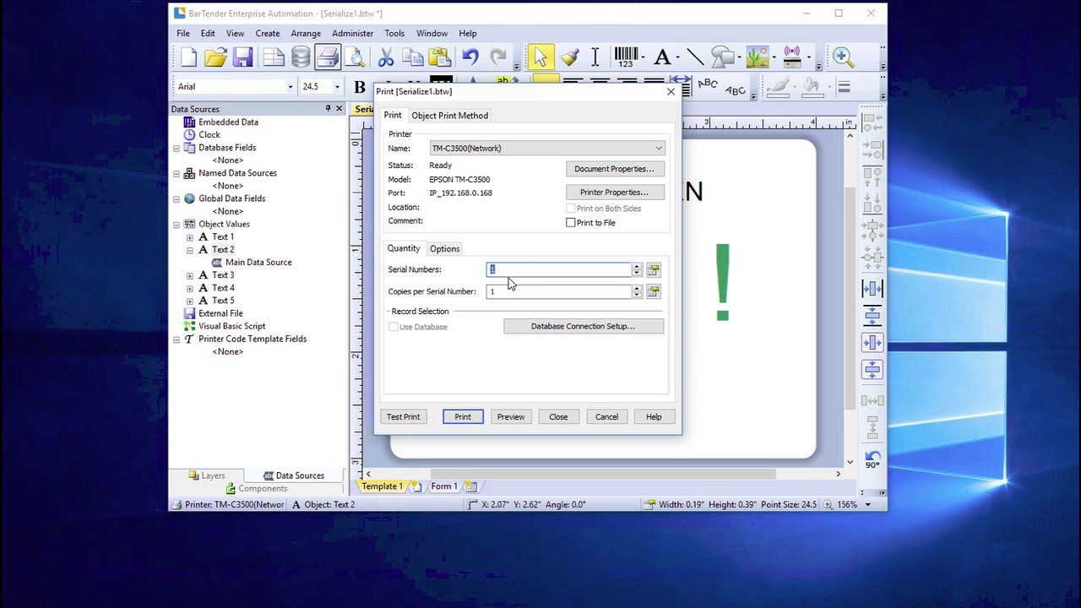
left_click(637, 266)
left_click(511, 417)
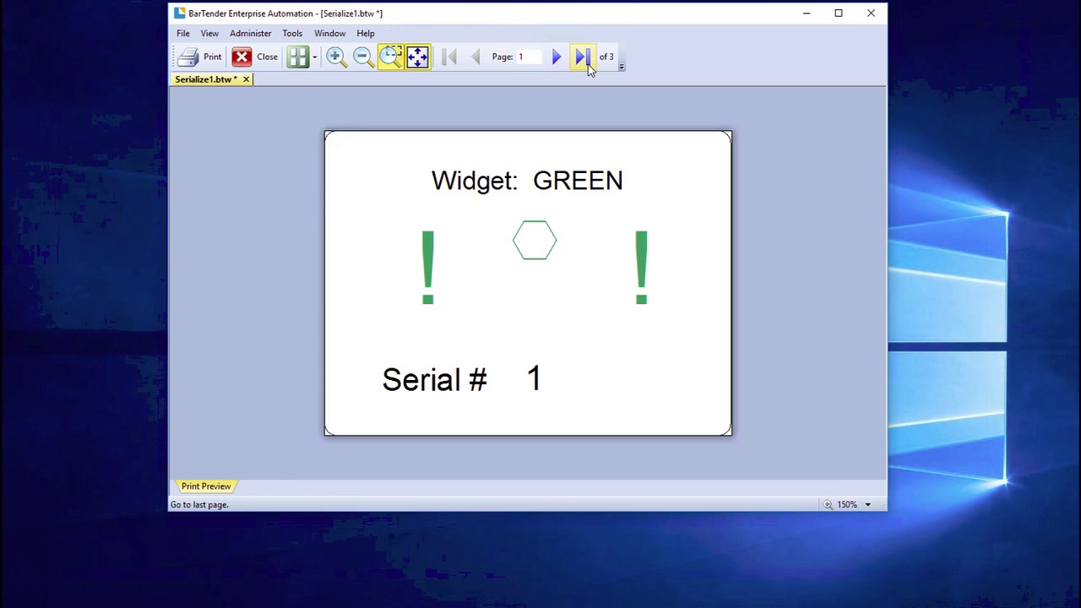
left_click(557, 57)
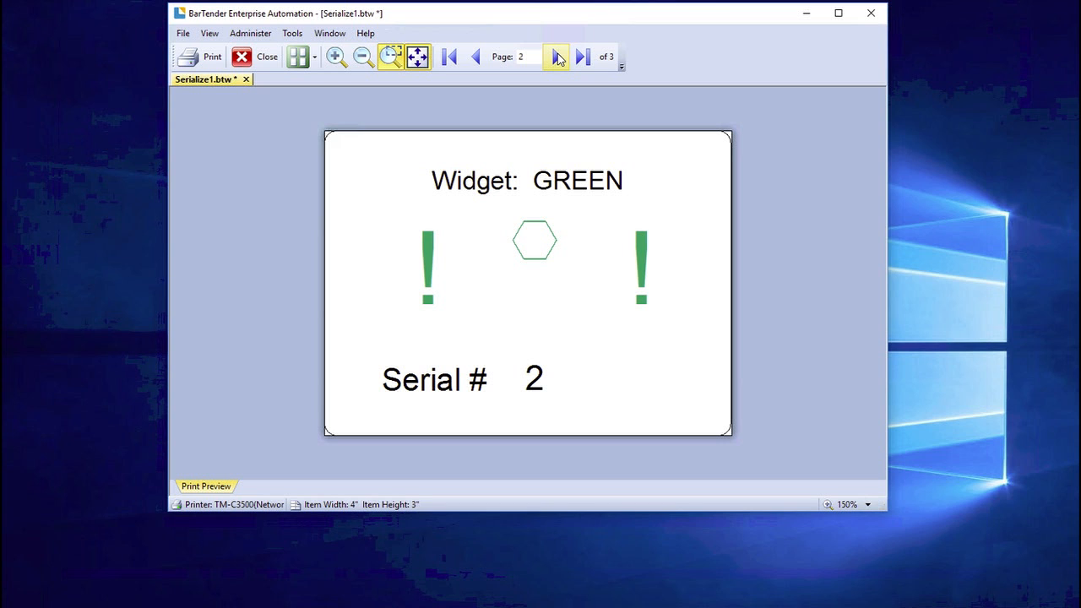
left_click(558, 57)
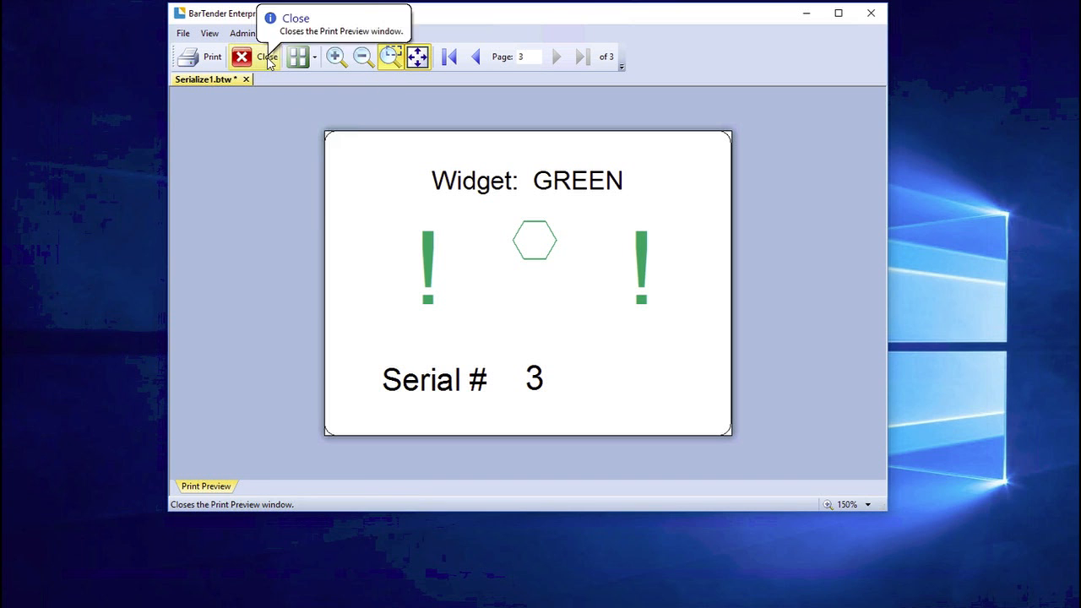
left_click(266, 56)
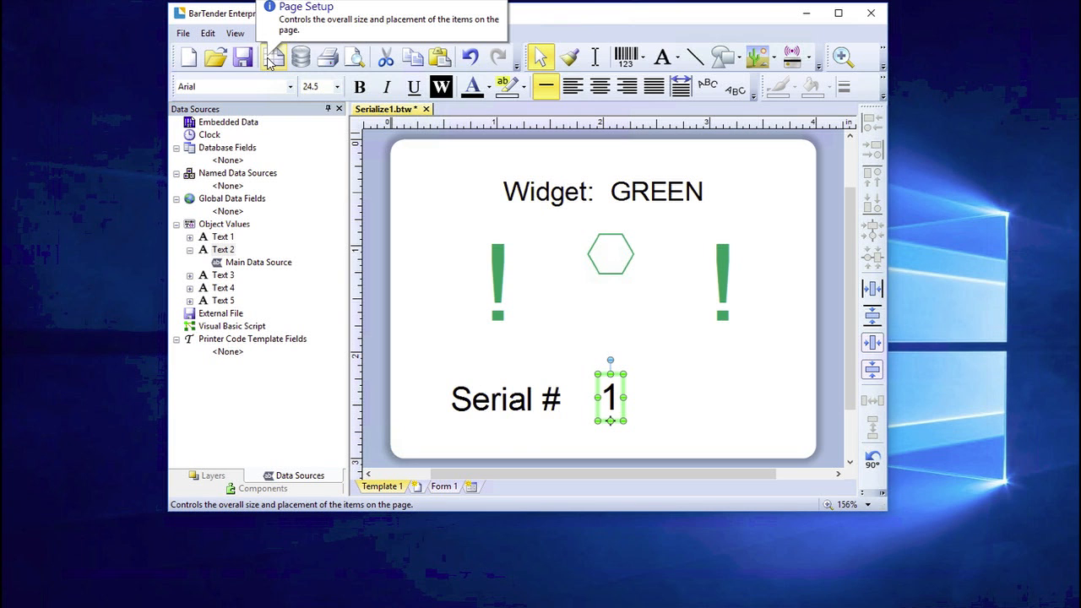